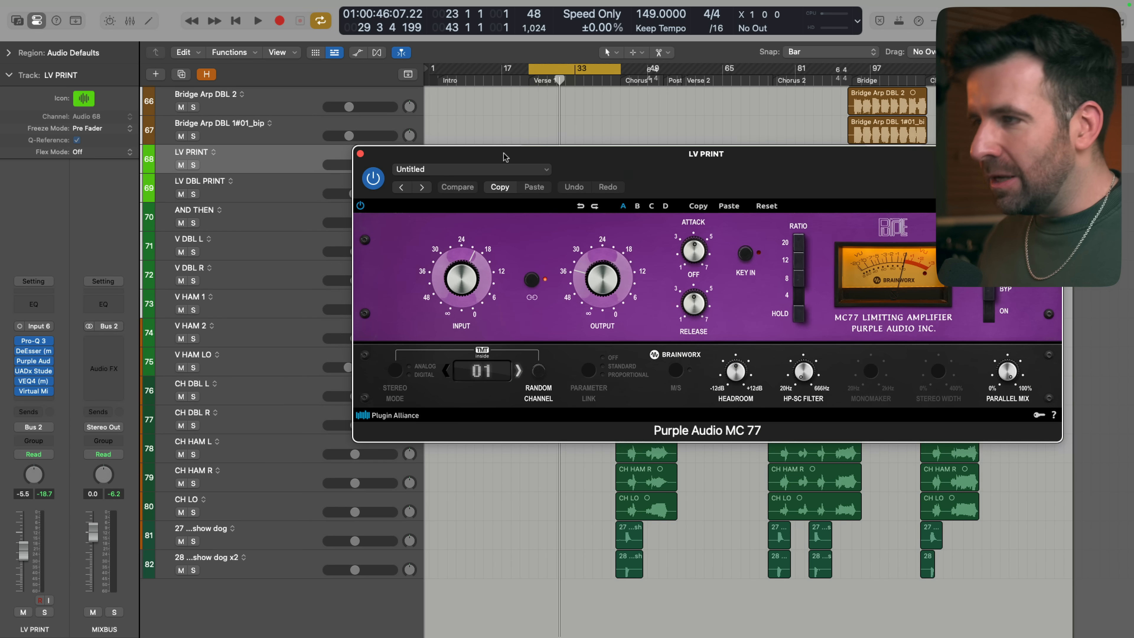
key(Down)
key(Down)
key(Down)
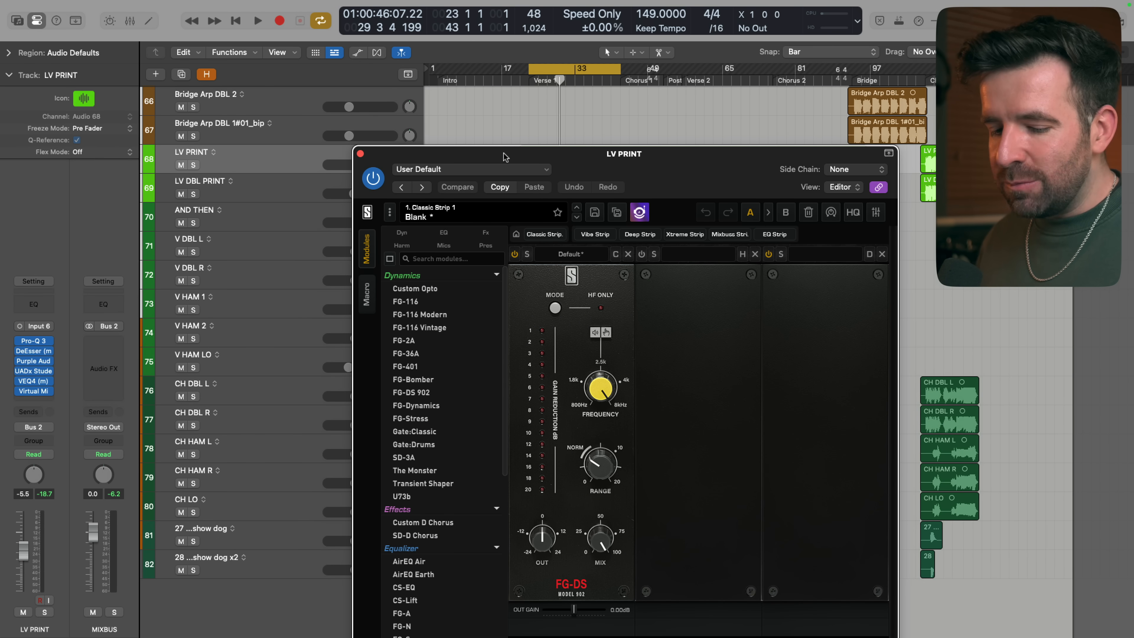
Step through the insert plug-ins of the LV PRINT track in one plug-in window and close it
key(Down)
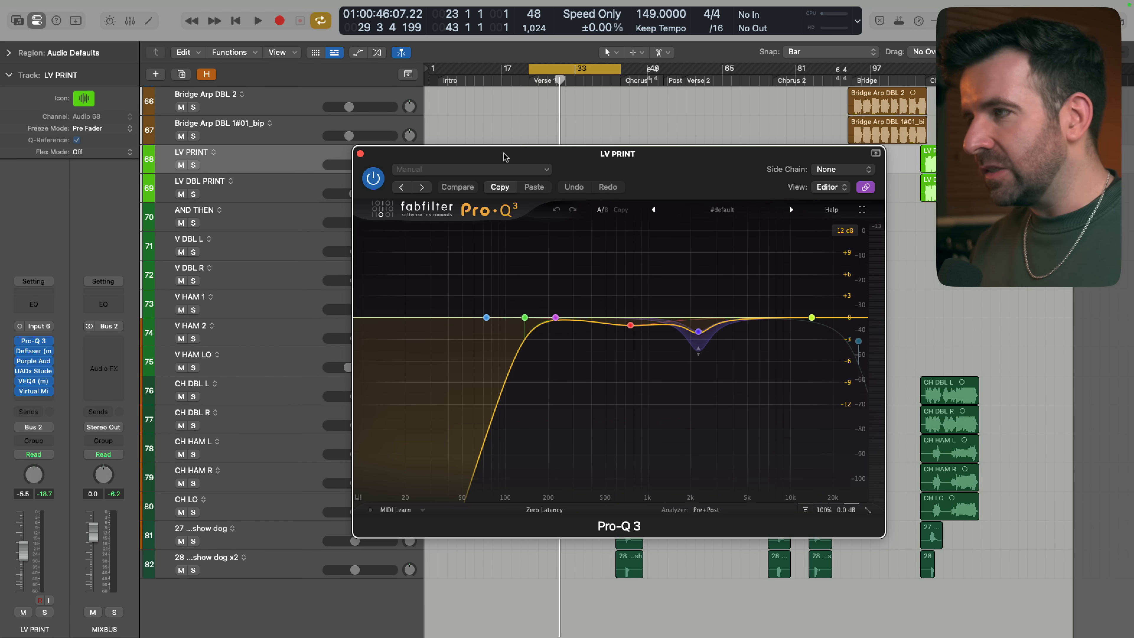
key(Down)
key(Down)
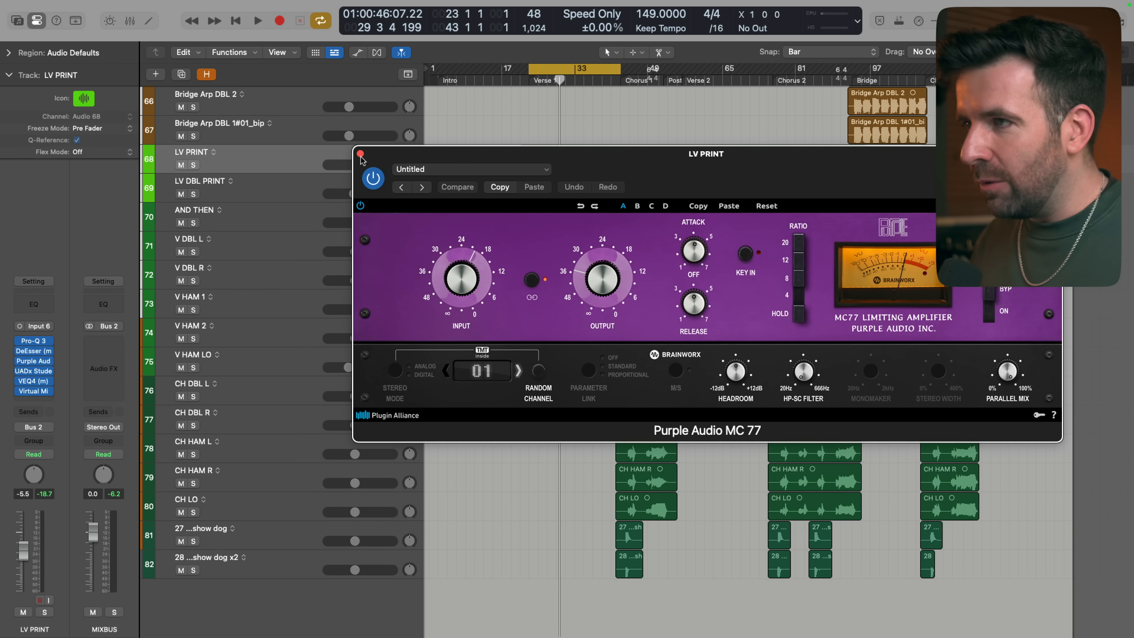
click(361, 153)
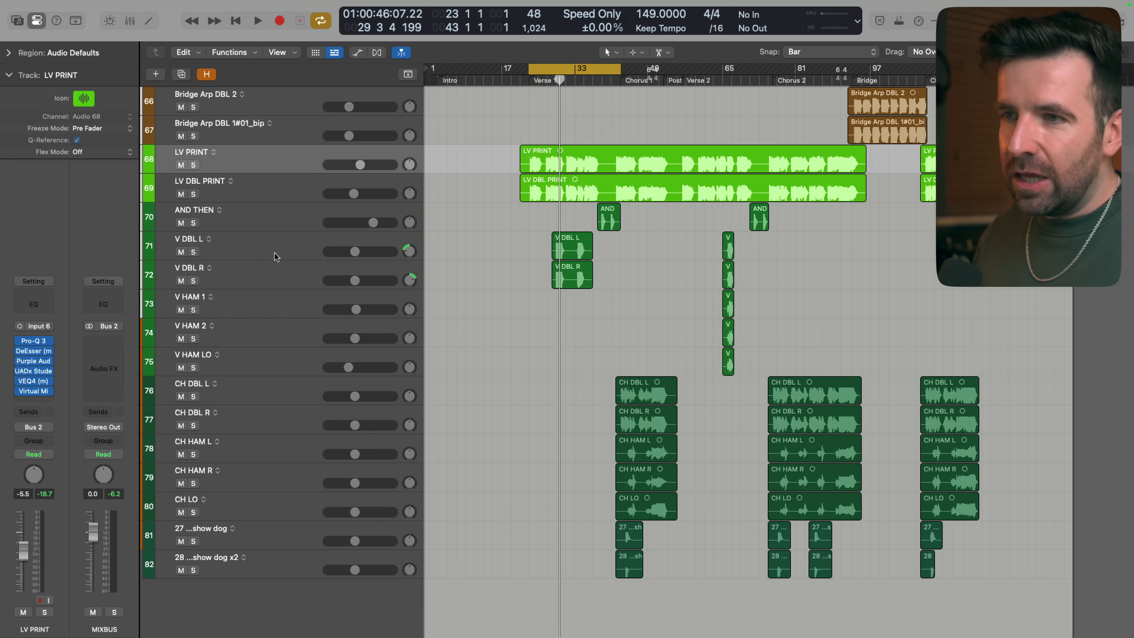
Open and close the LV PRINT track's Pro-Q 3, and open its DeEsser from the channel strip
click(35, 341)
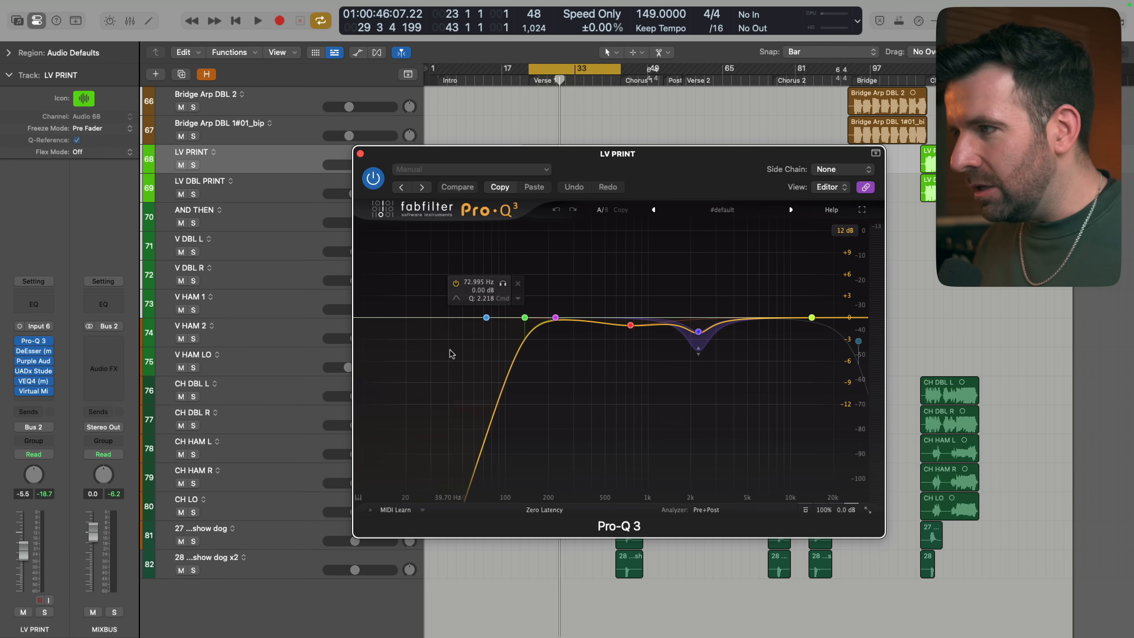
click(361, 154)
click(36, 351)
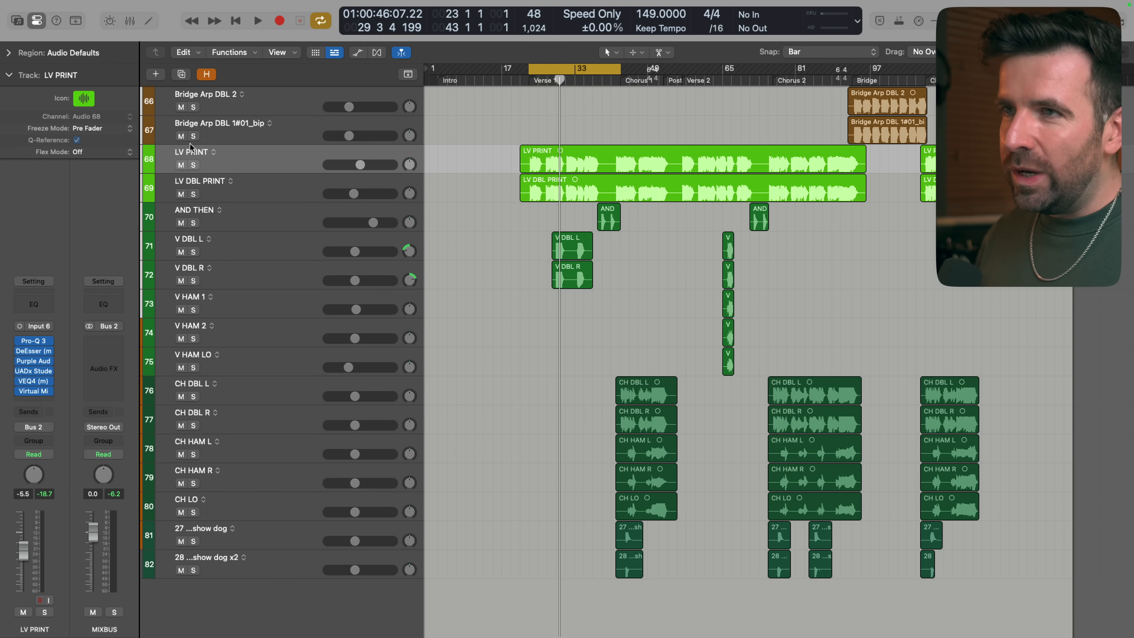
Open the key command assignments and search the commands for "plug-in"
click(60, 4)
mouse_move(81, 70)
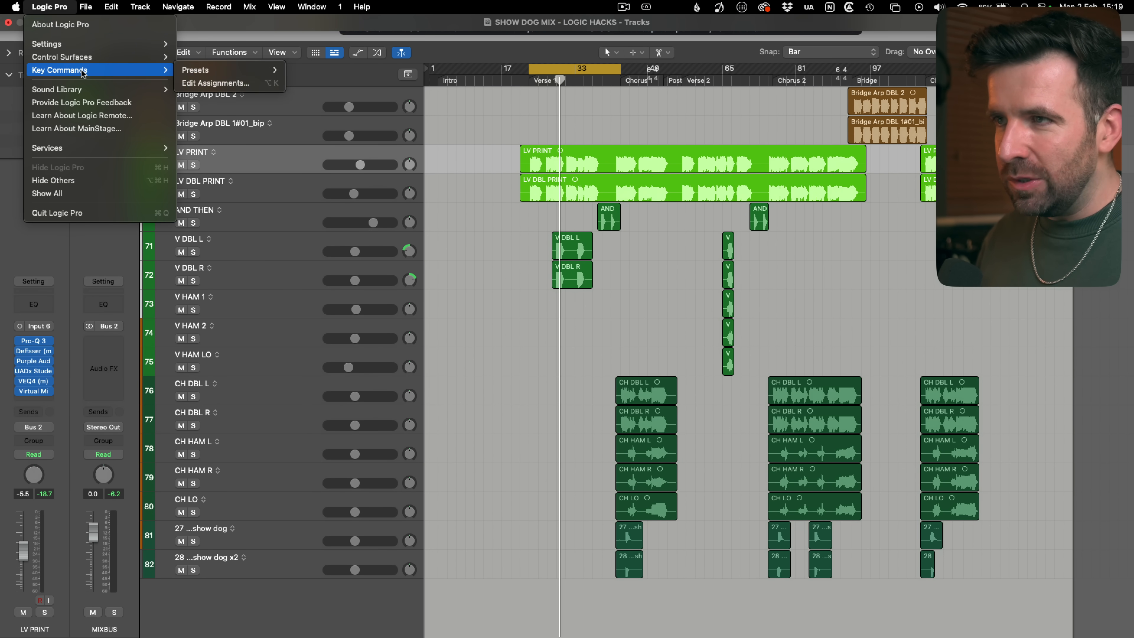
click(210, 82)
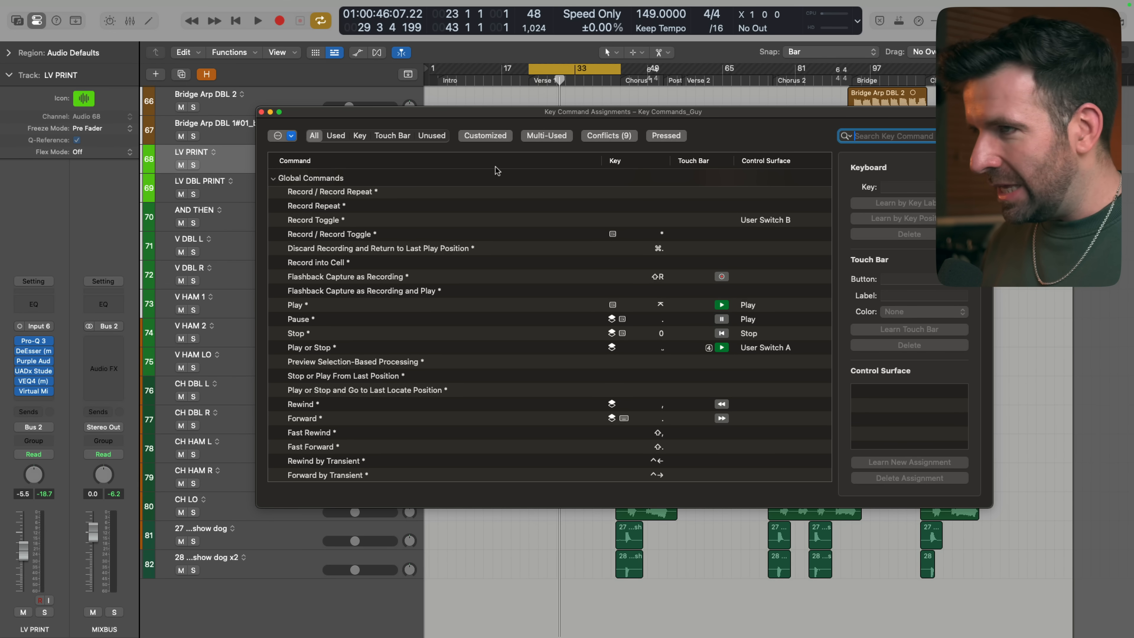
text(plugin)
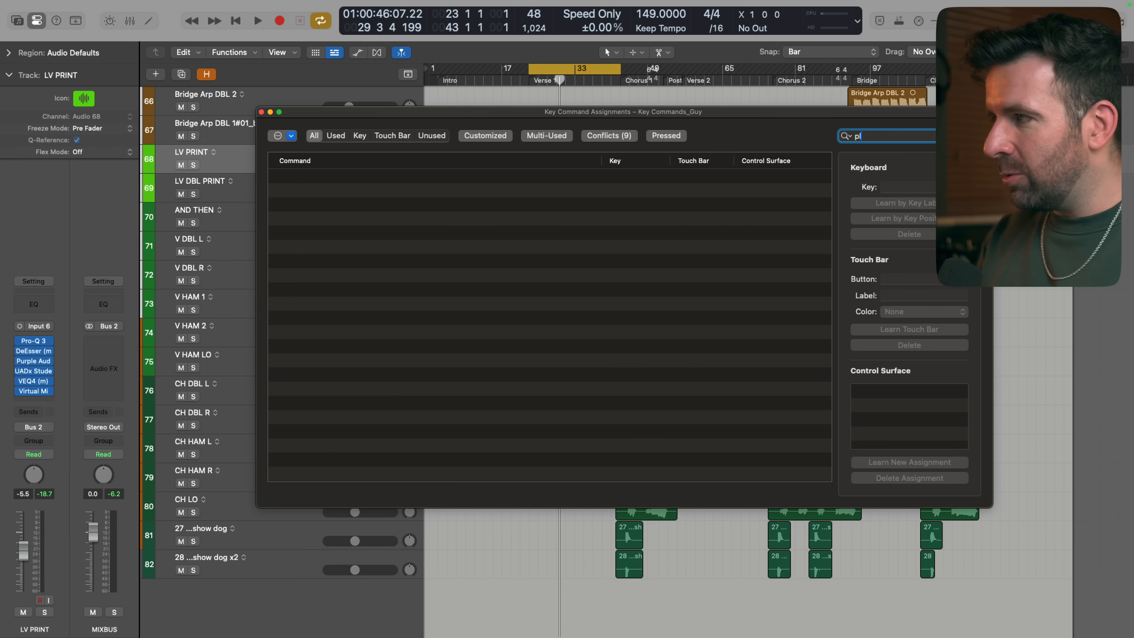
text(ugin)
key(BackSpace)
key(BackSpace)
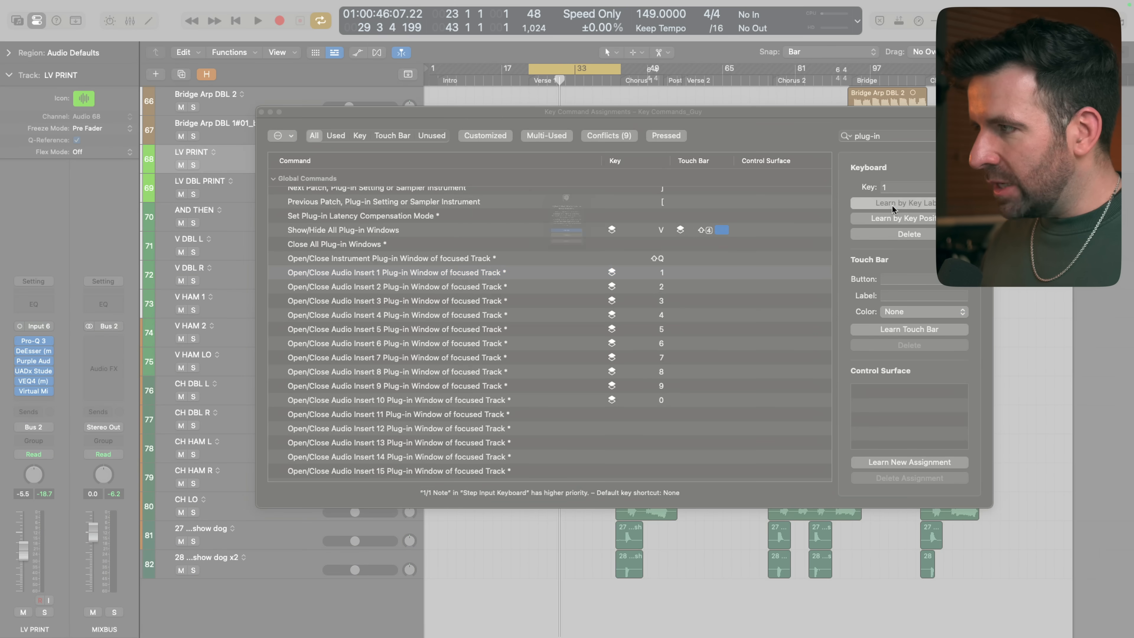
Assign 1 to "Open/Close Audio Insert 1 Plug-in Window of focused Track" and close the assignments window
key(1)
click(579, 291)
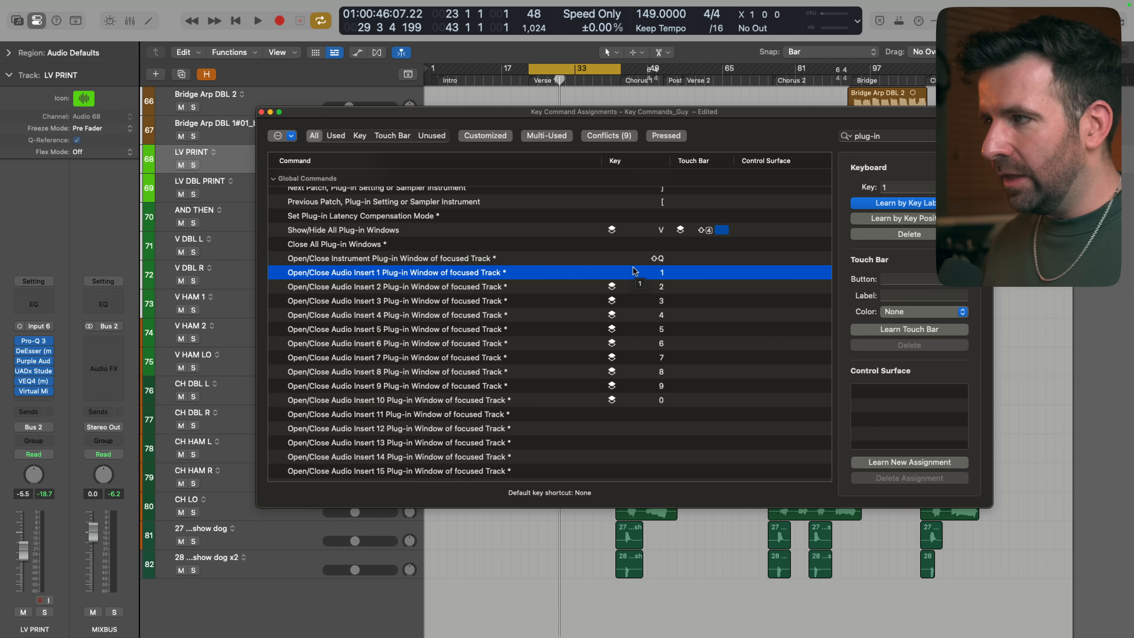
click(262, 112)
Test the insert key commands by opening and closing the plug-in windows of inserts 1 to 4 on LV PRINT
key(1)
key(1)
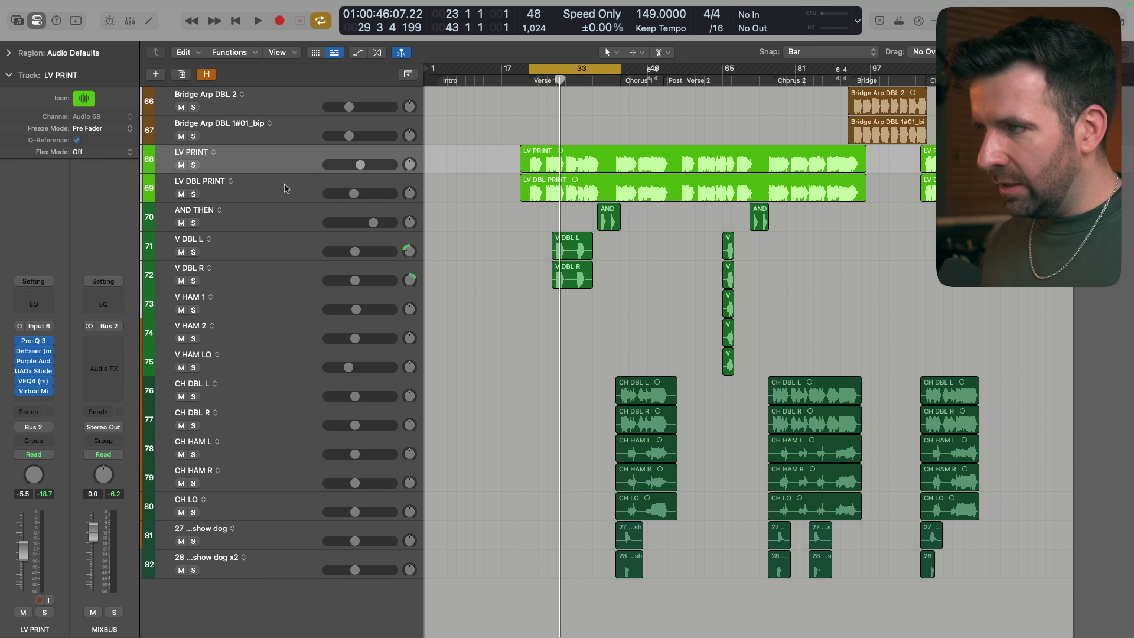
key(1)
key(2)
key(3)
key(4)
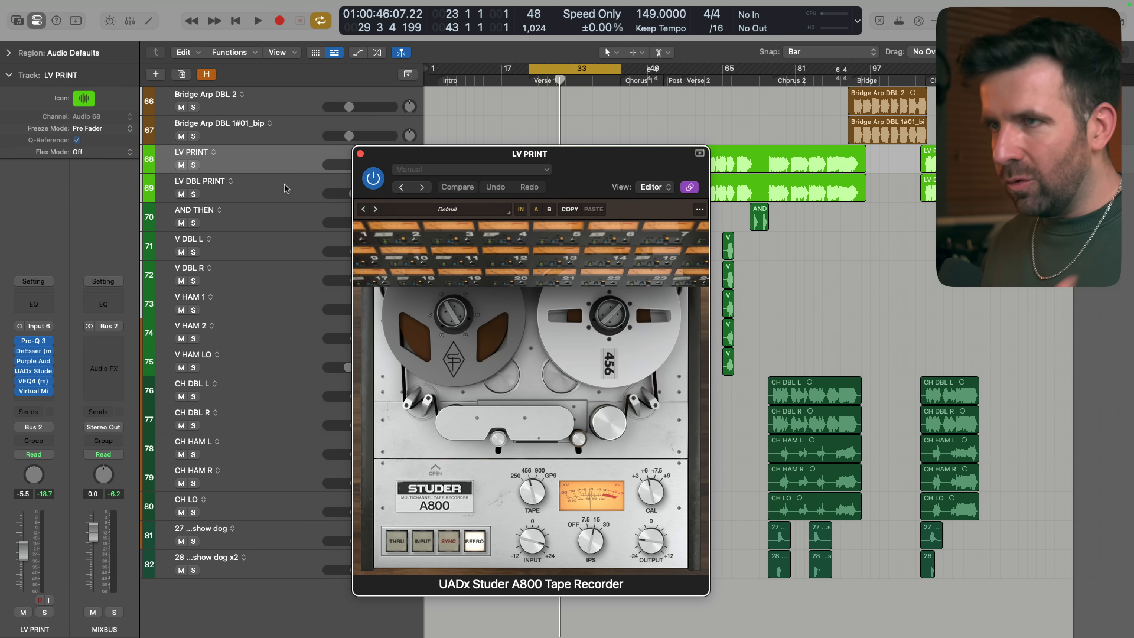
key(4)
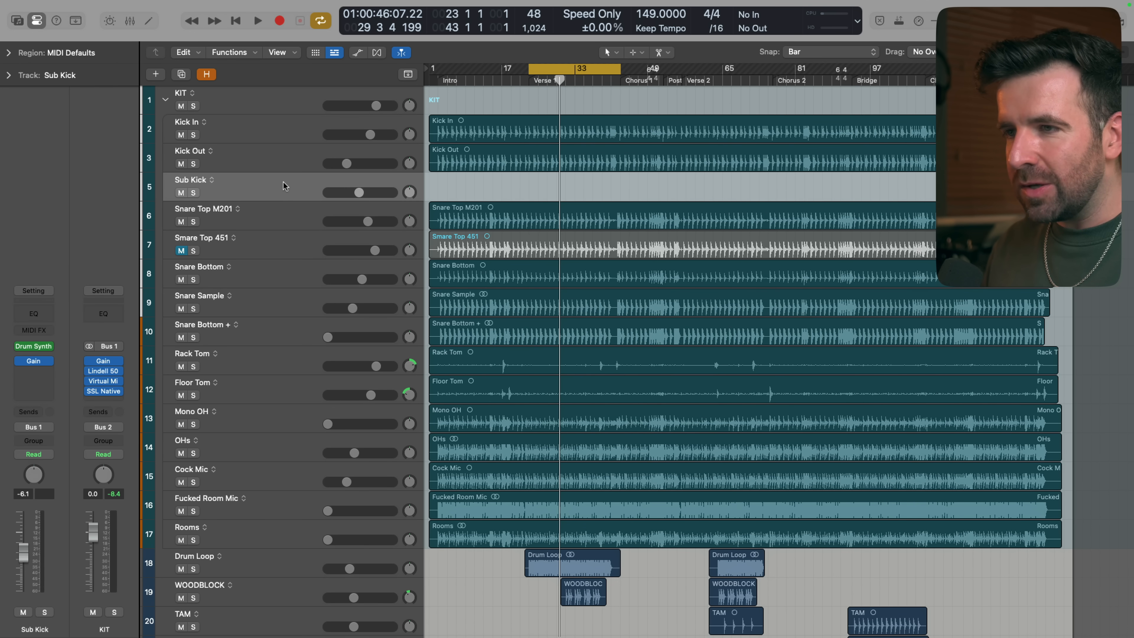
Open the Sub Kick track's Drum Synth, and play the song with the KIT stack soloed
click(33, 346)
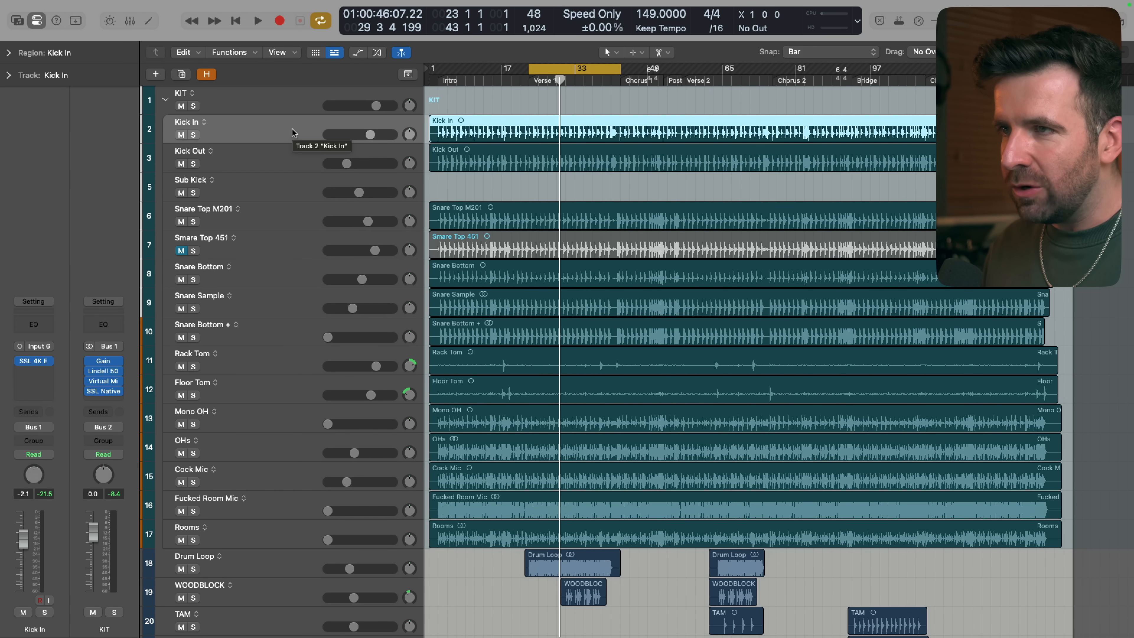
click(193, 105)
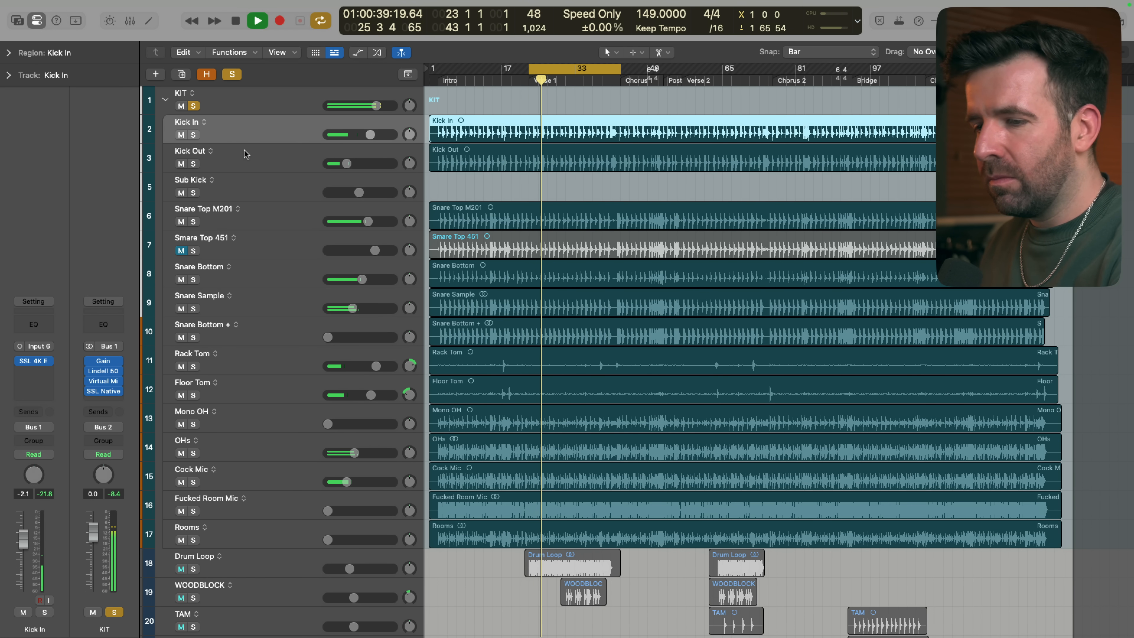
key(s)
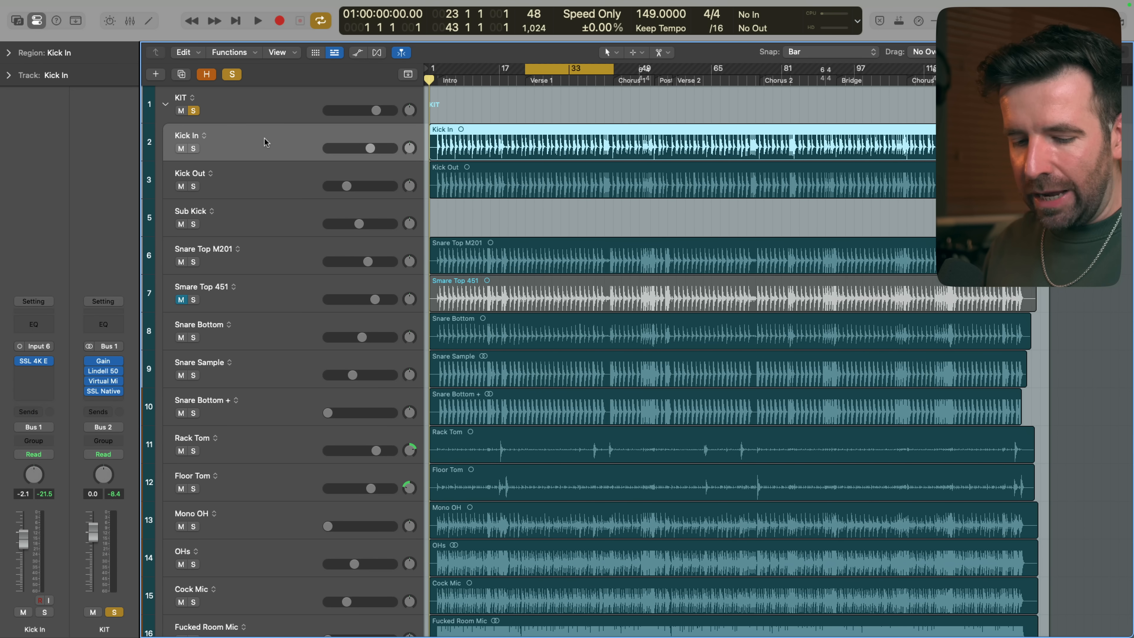
Run Drum Replacement/Doubling on the Kick In track with the Kick instrument, Doubling mode and a relative threshold of -19.9 dB
key(ctrl+d)
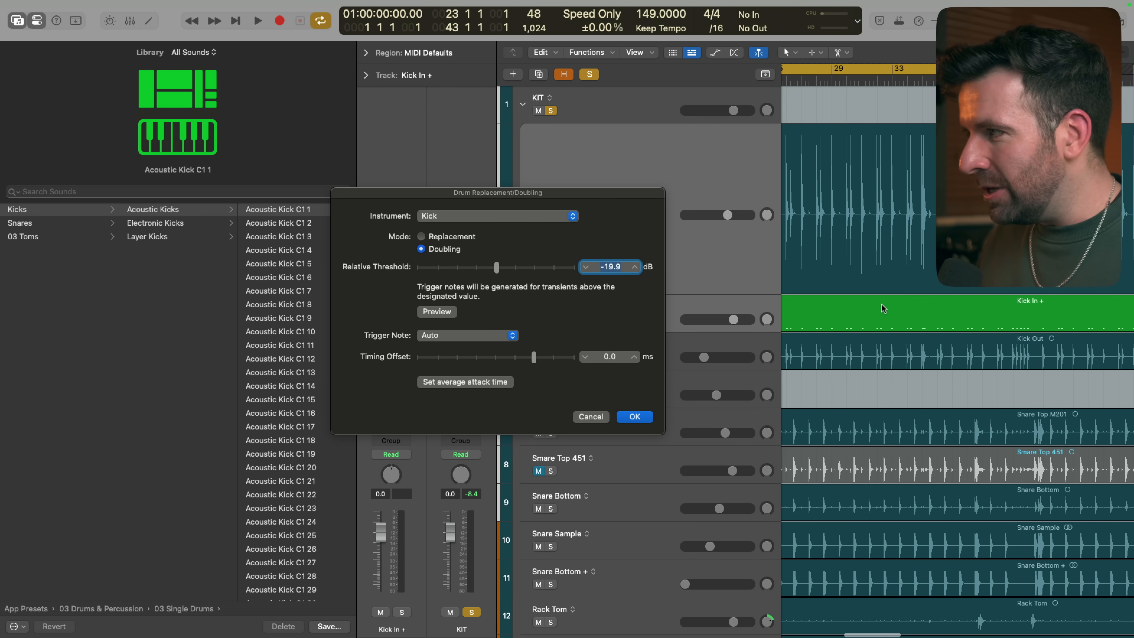
scroll(982, 304, right, 4)
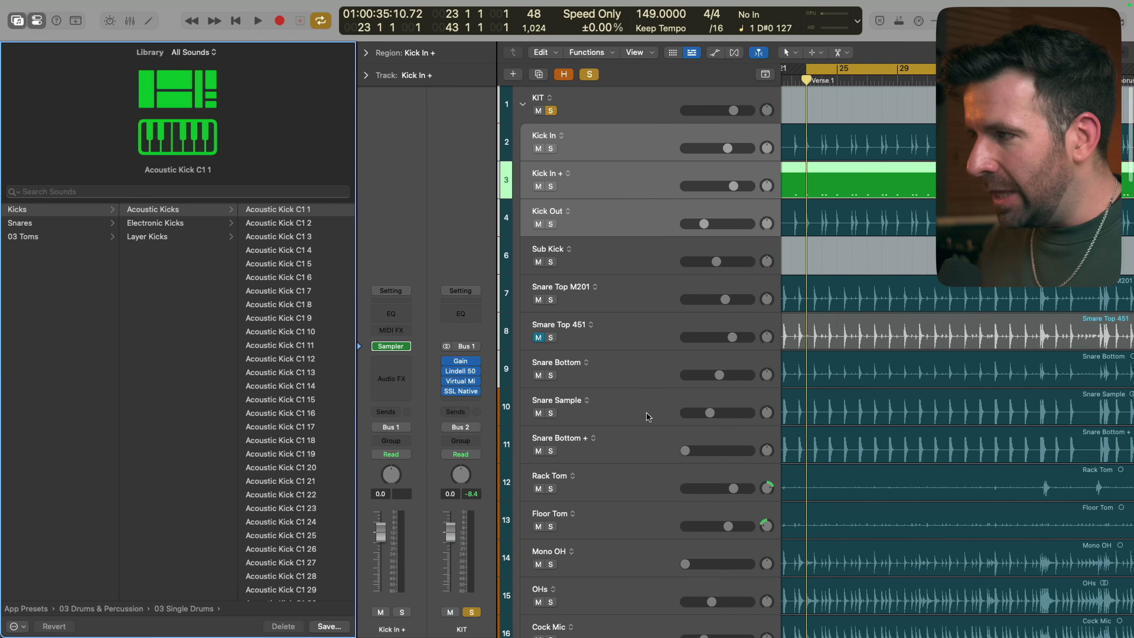
click(637, 181)
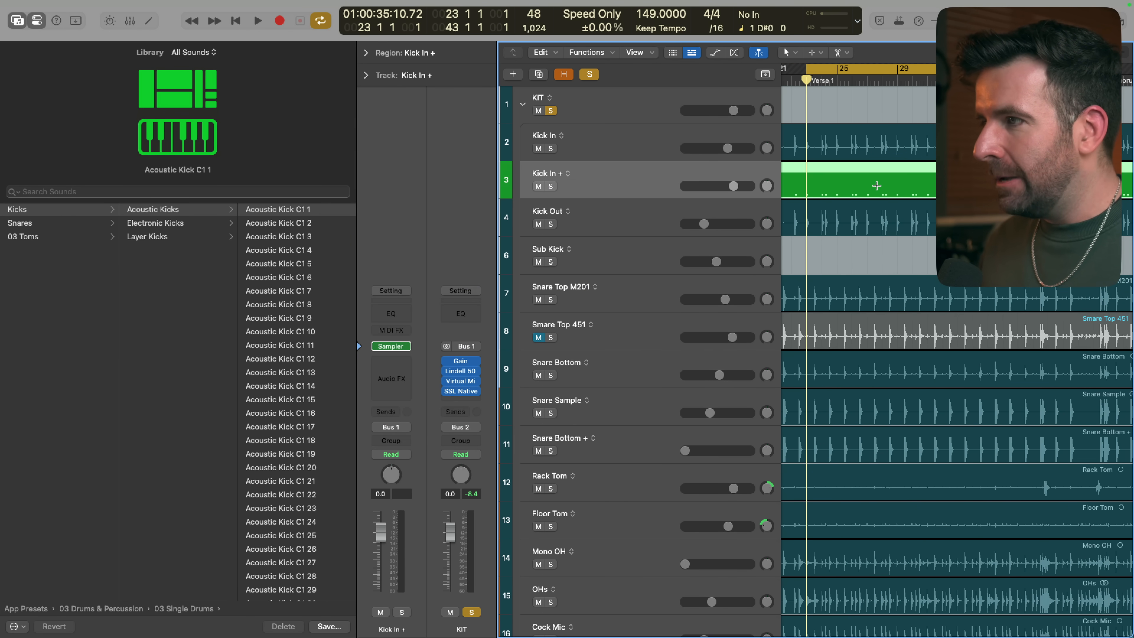
Move the Kick In + MIDI region down to the Sub Kick track and delete the emptied Kick In + track
scroll(866, 194, right, 6)
scroll(848, 194, right, 1)
key(Return)
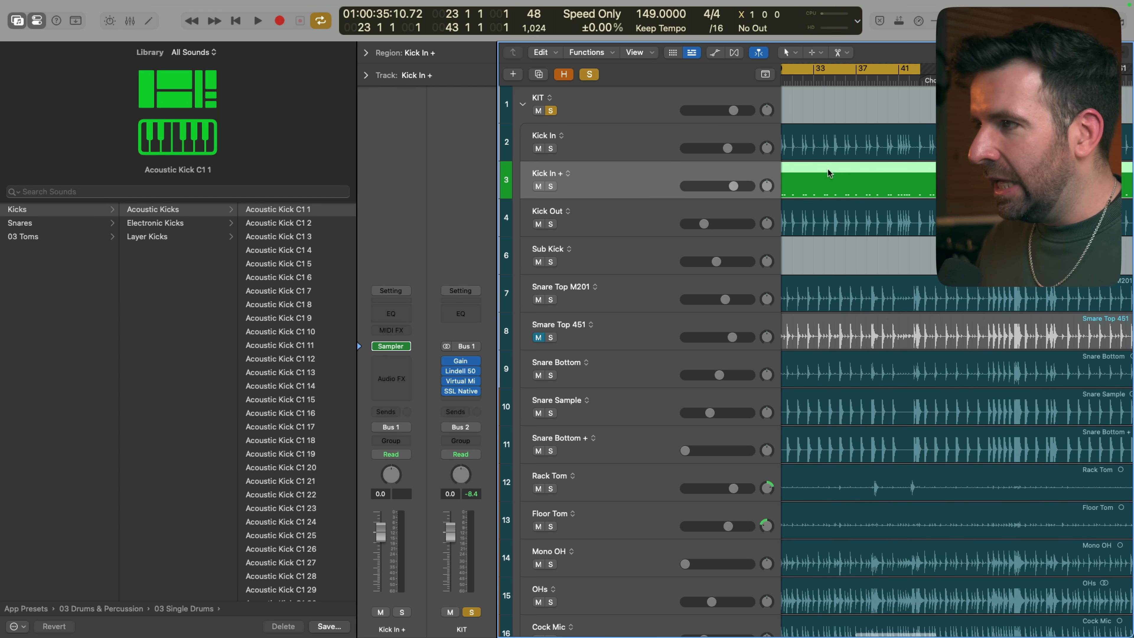
drag(822, 169, 827, 249)
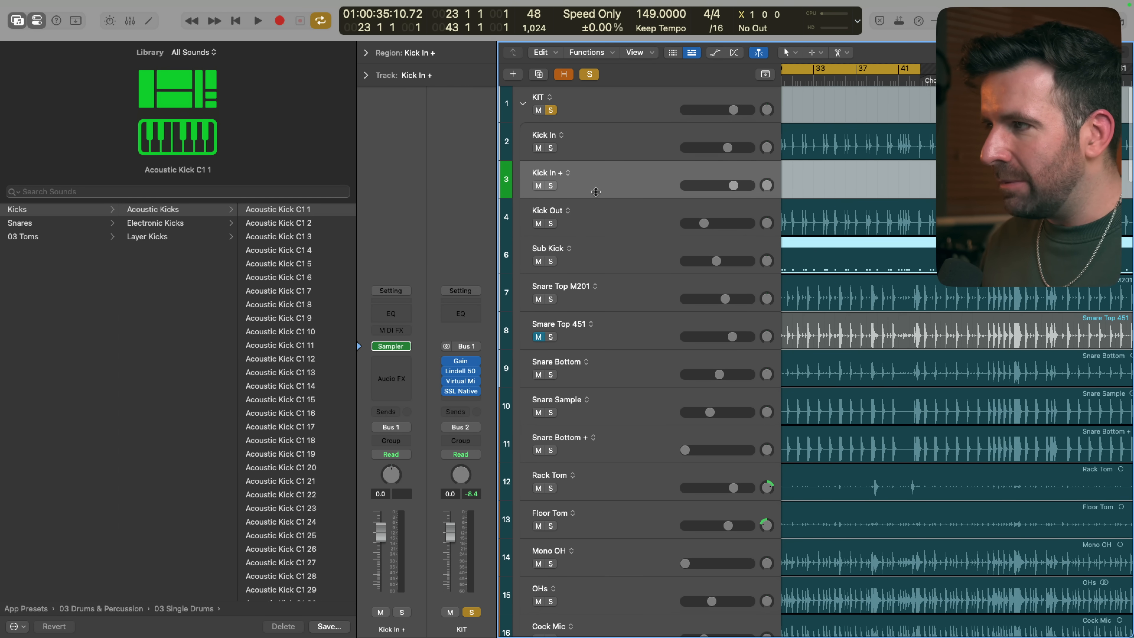
key(super+BackSpace)
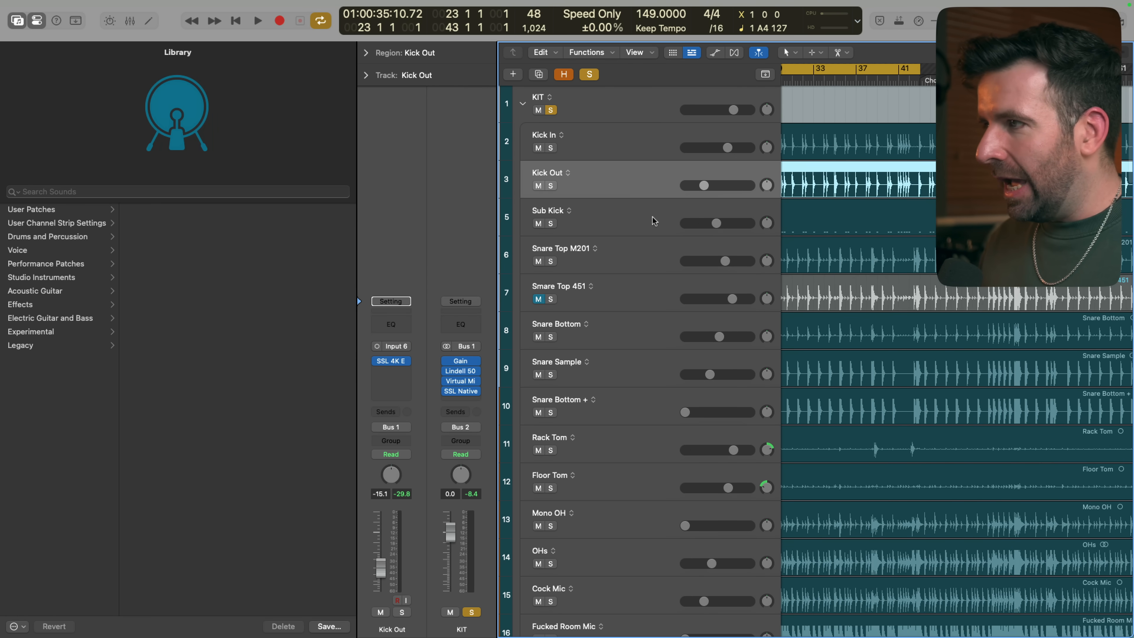
Select the Sub Kick track, hide the Library and open the track's MIDI region in the Piano Roll
click(651, 217)
key(y)
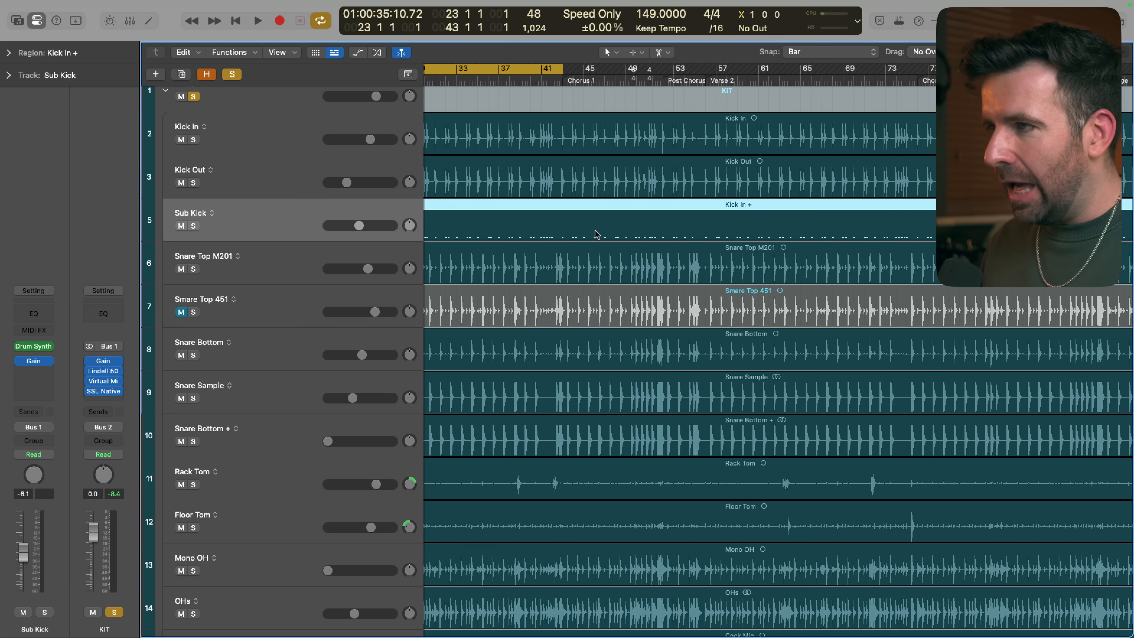
key(super+Down)
key(super+Down)
scroll(594, 230, left, 5)
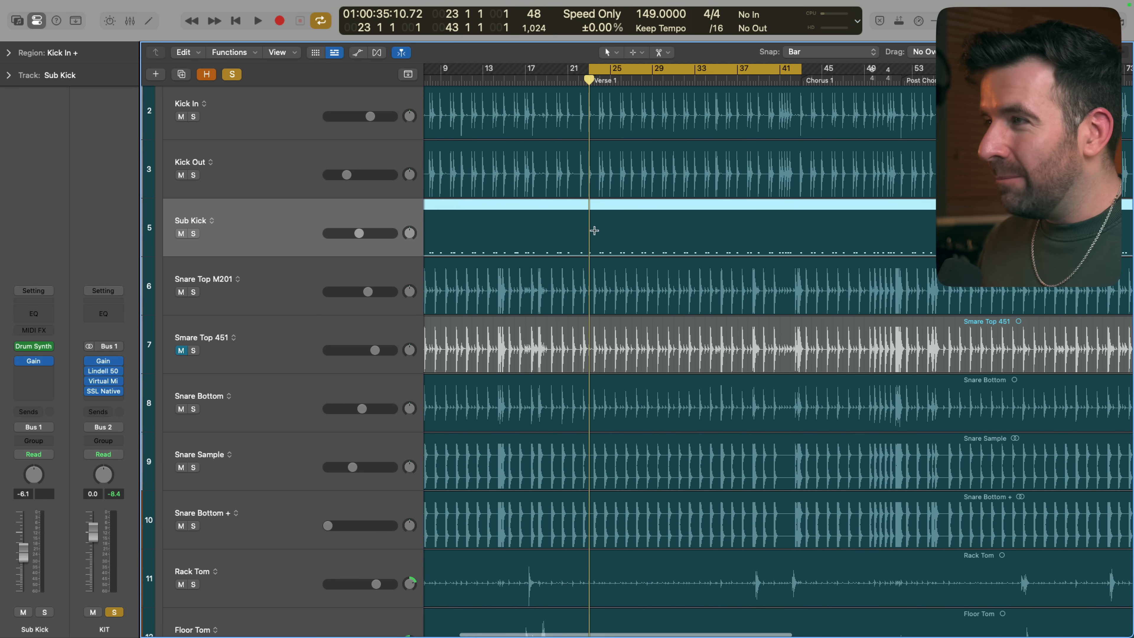
double_click(605, 205)
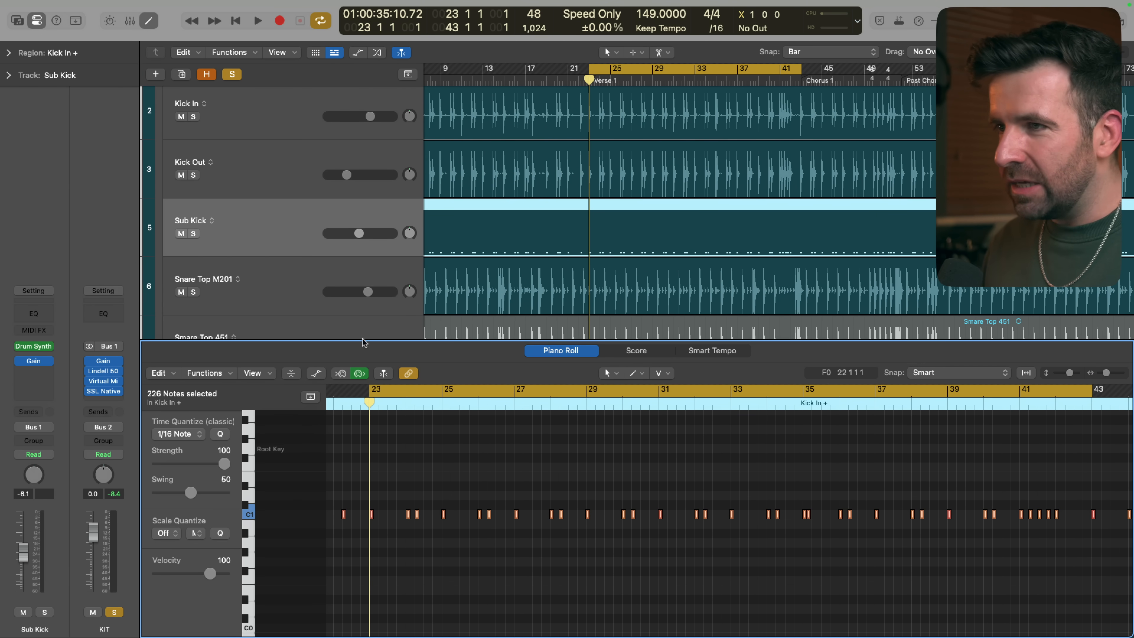
Play the Sub Kick track soloed and open its Drum Synth
key(space)
key(s)
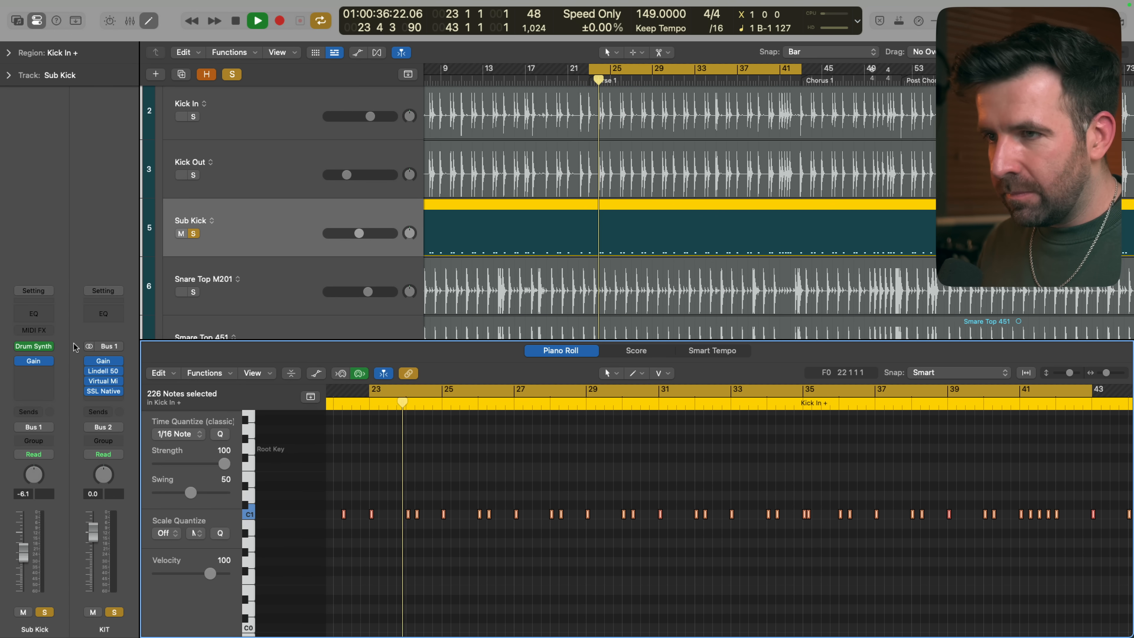
click(33, 346)
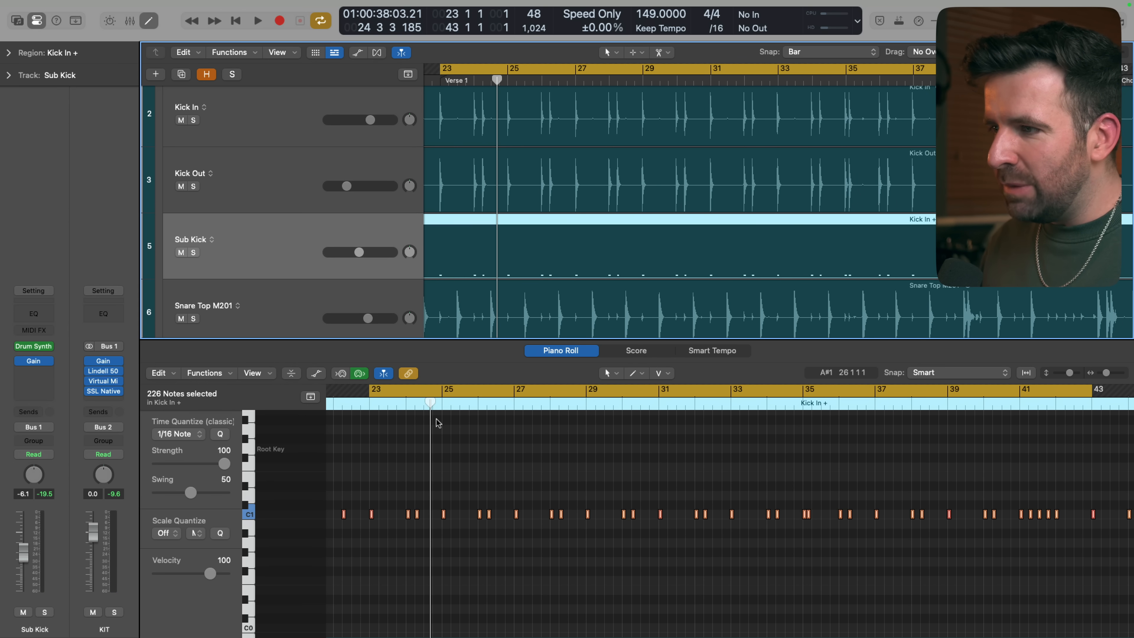
Solo the KIT stack and play Verse 1 to hear the Sub Kick with the other drums
scroll(505, 177, down, 5)
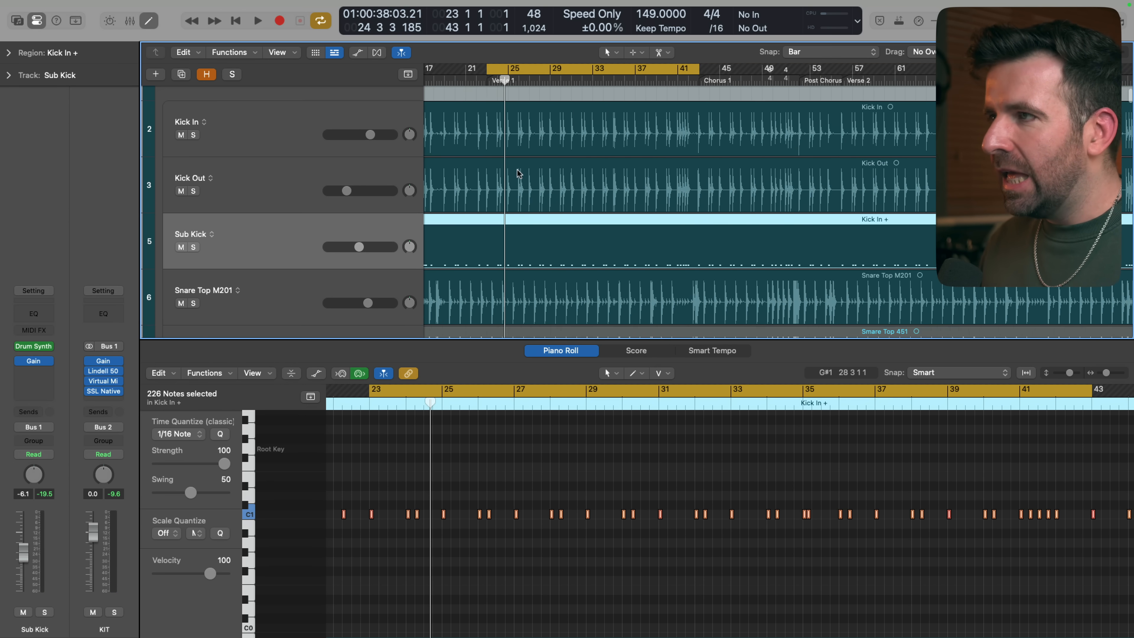
scroll(503, 172, up, 3)
scroll(504, 172, left, 2)
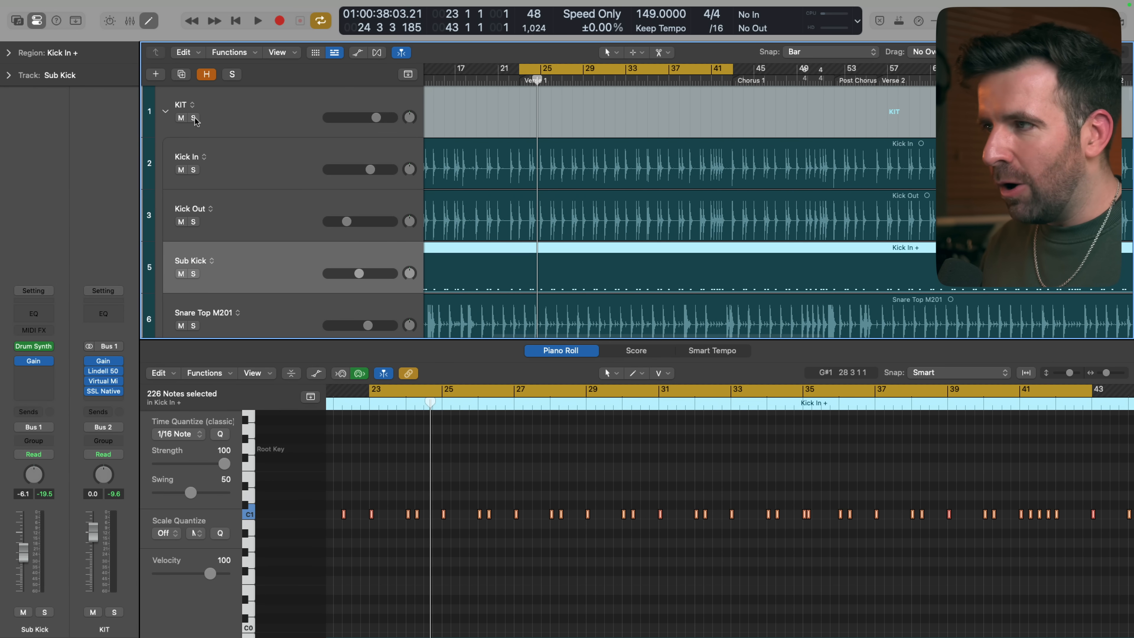
key(space)
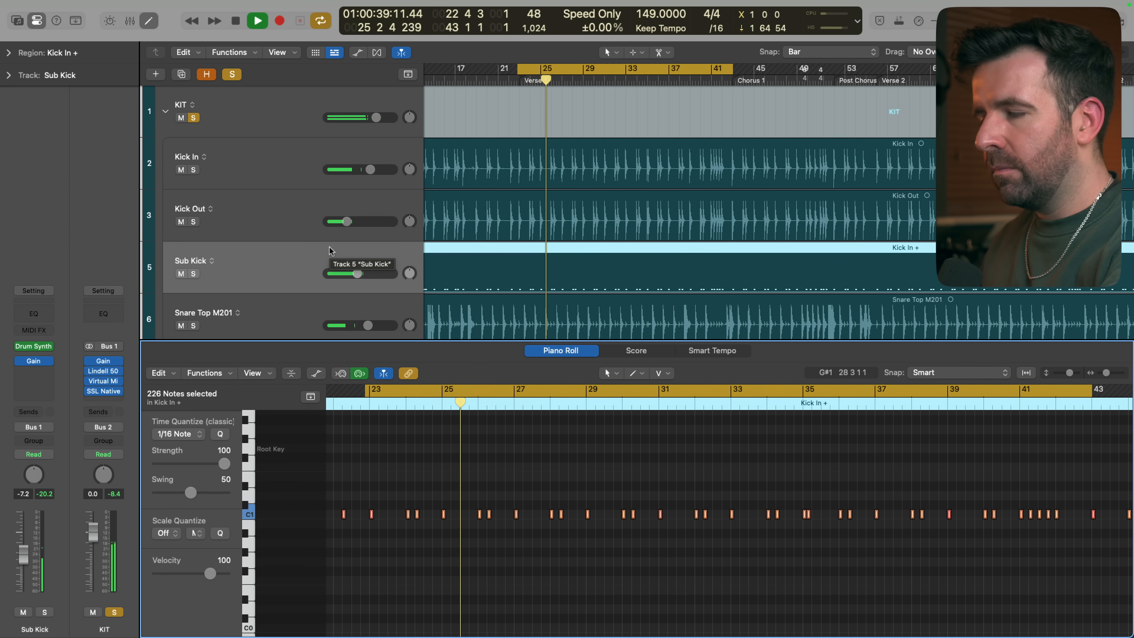
Mute and unmute the Sub Kick twice during playback to compare the kit with and without it, setting its level to -5.4 dB
key(ctrl+m)
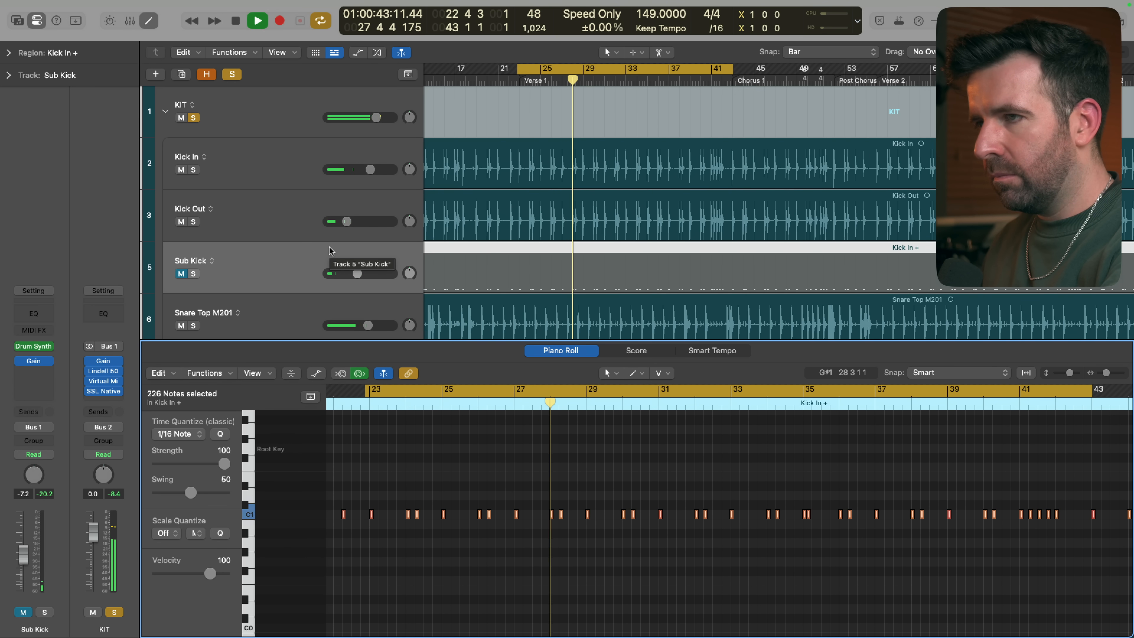
key(ctrl+m)
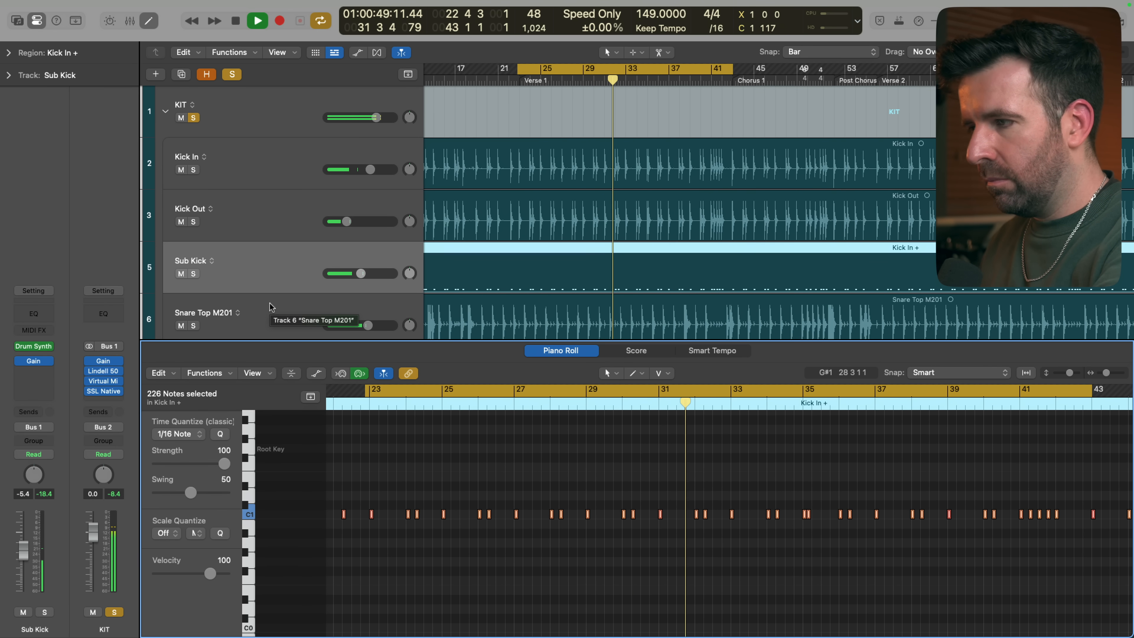
key(ctrl+m)
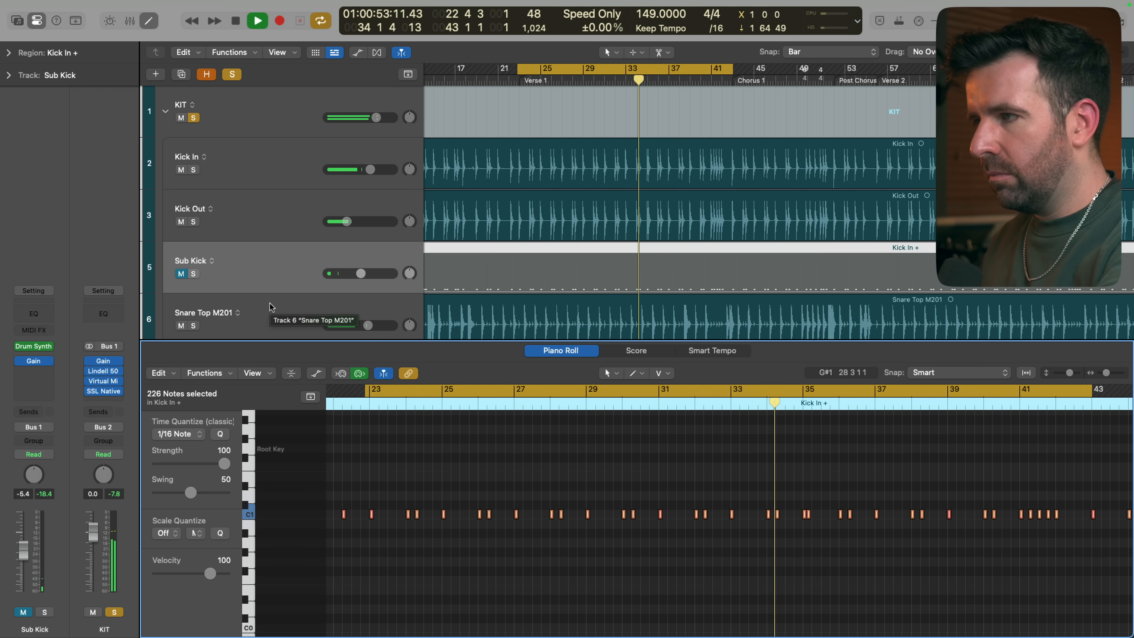
key(ctrl+m)
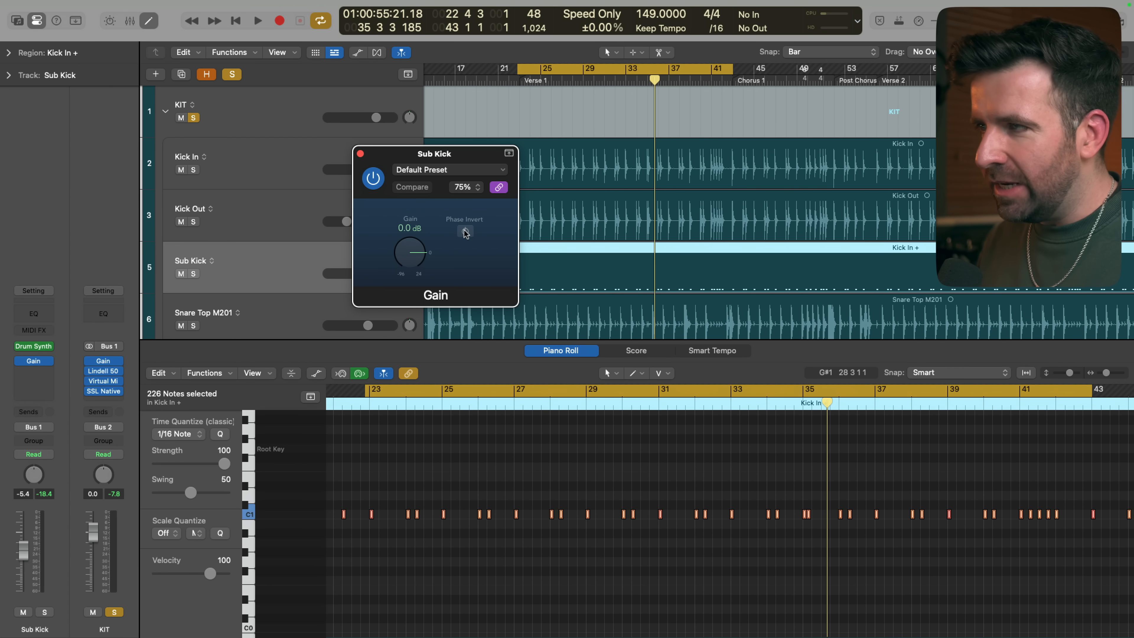
Play Verse 1 with the kit soloed and toggle Phase Invert in the Sub Kick's Gain plug-in to compare
key(space)
click(464, 231)
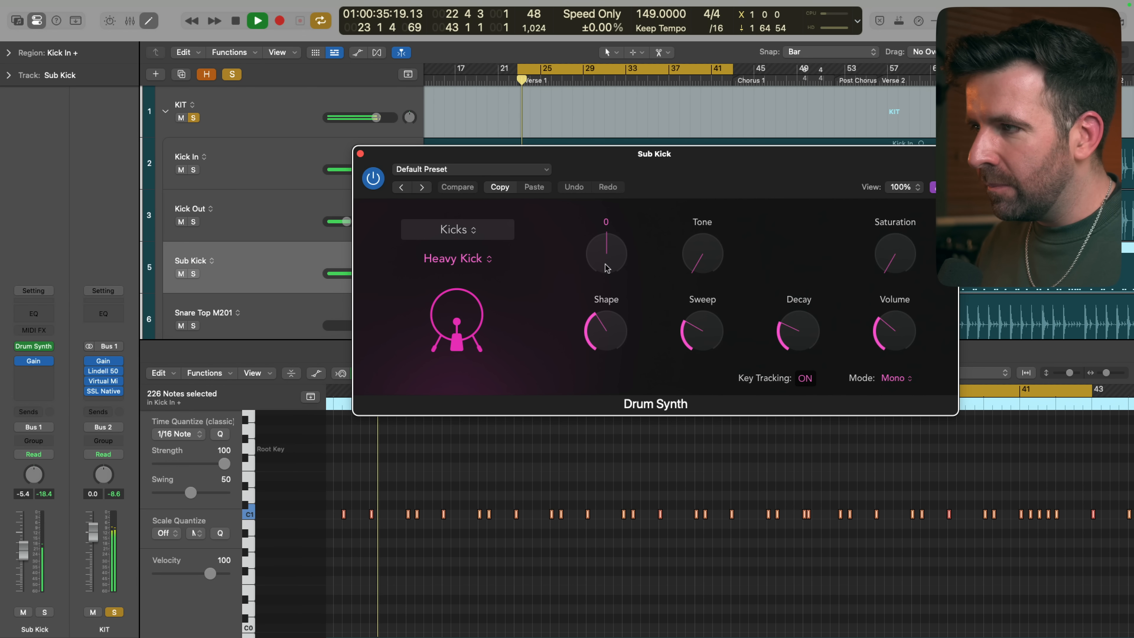
Try the Drum Synth's Pitch and raise its Tone and Sweep during playback to hear how they shape the Heavy Kick
mouse_move(606, 268)
mouse_down()
mouse_move(603, 241)
mouse_move(602, 291)
mouse_up()
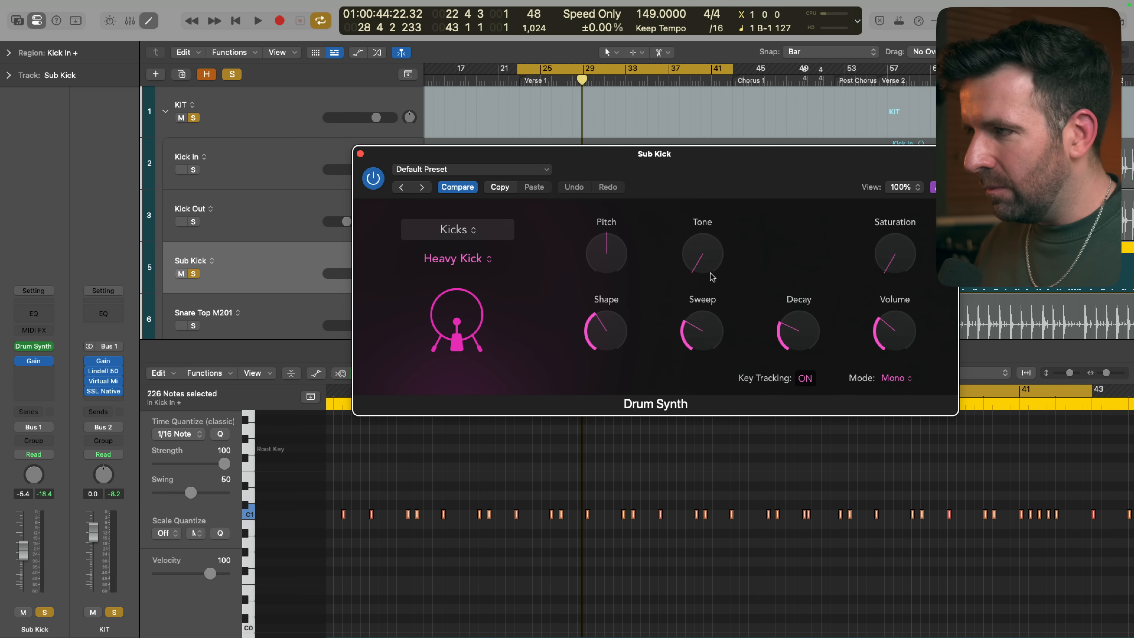
drag(698, 282, 695, 191)
drag(703, 344, 702, 277)
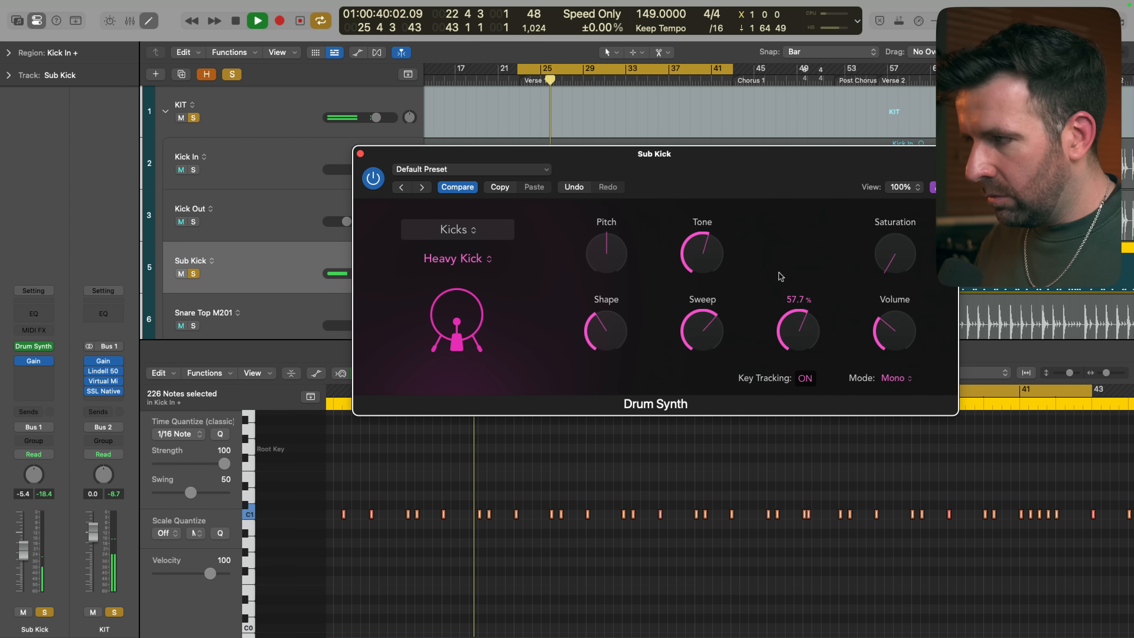
Lower the Heavy Kick's Decay to 8.4 % and Sweep to 21.4 %, reduce Shape and Tone, and unsolo the Sub Kick
drag(780, 273, 780, 364)
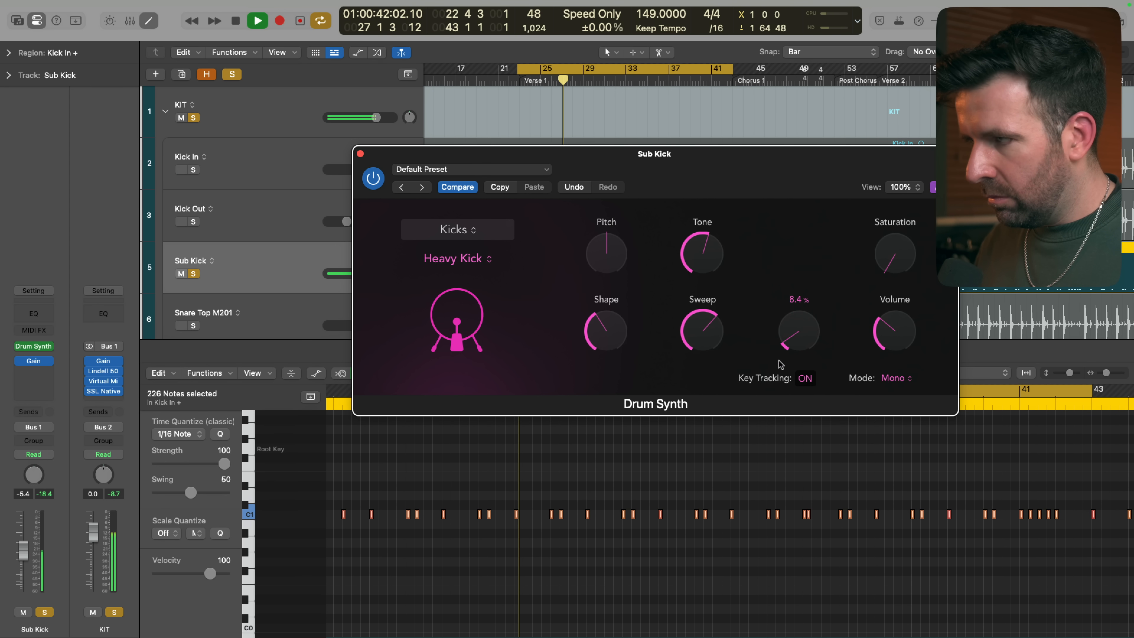
drag(703, 331, 701, 385)
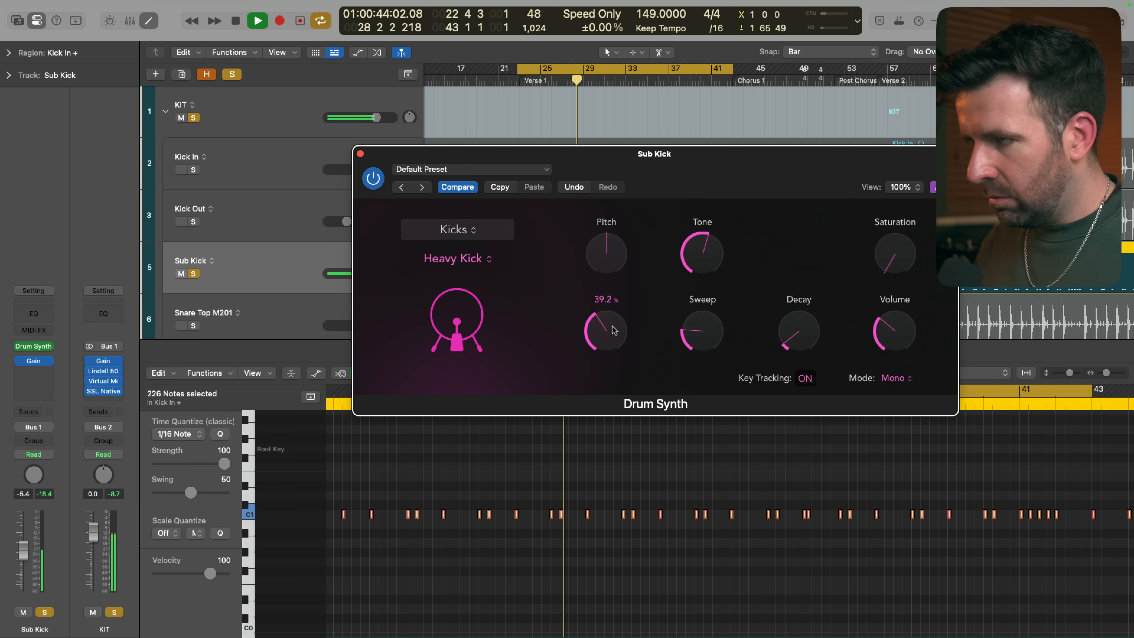
drag(613, 330, 611, 359)
key(s)
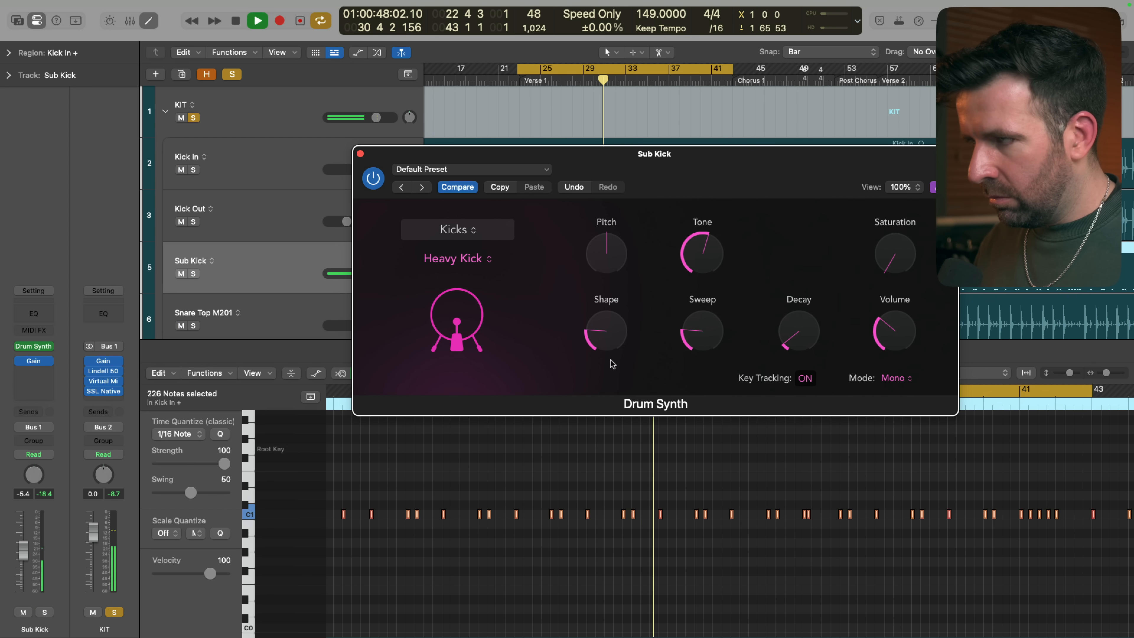
drag(694, 279, 694, 312)
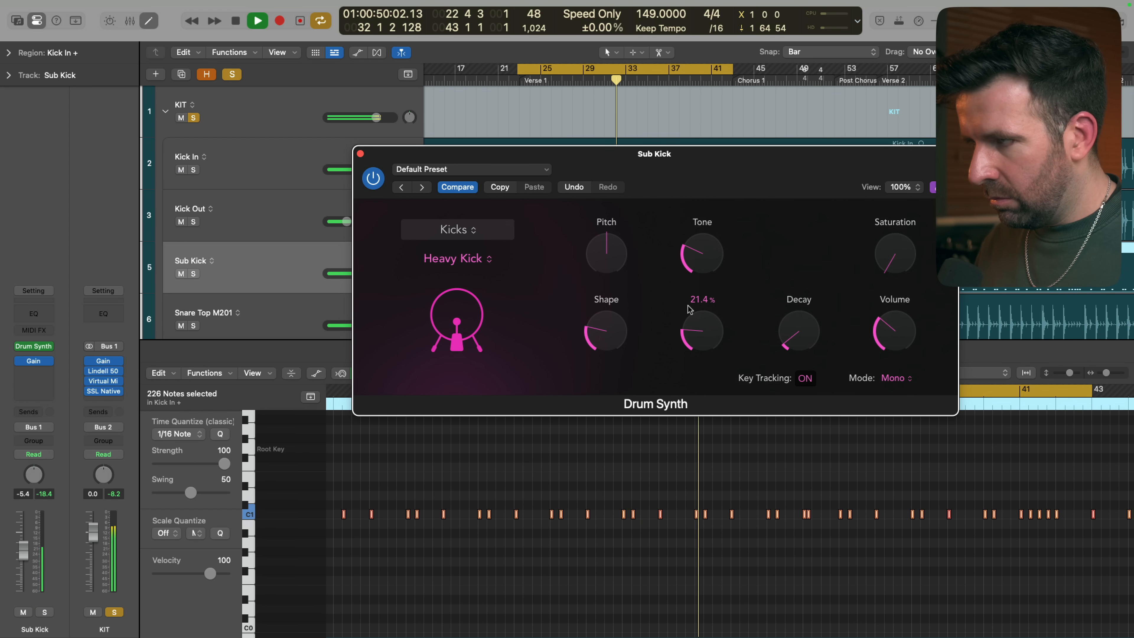
Mute and unmute the Sub Kick to compare the kit without it, and close the Drum Synth
key(m)
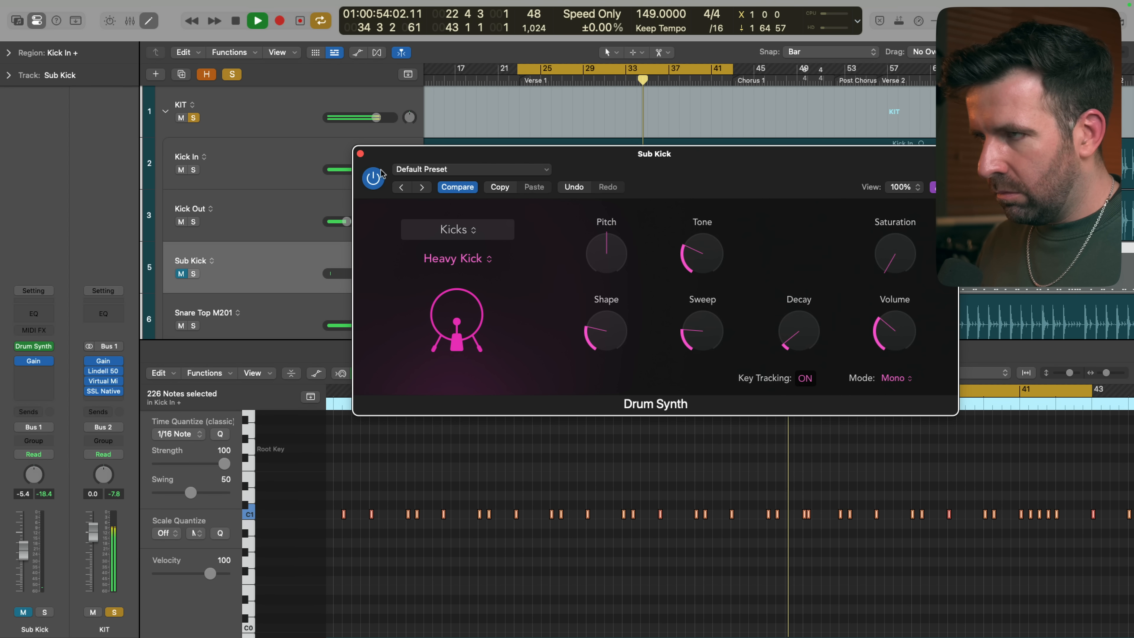
click(360, 154)
key(m)
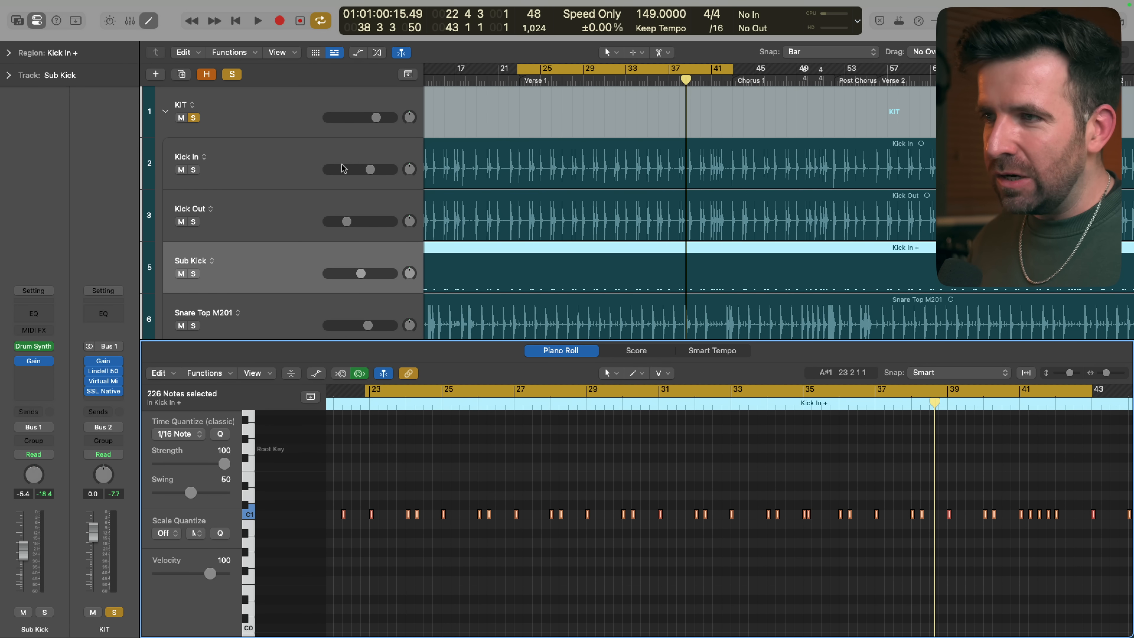
Reselect the Sub Kick track and reopen its Drum Synth to review the sound settings
click(287, 211)
click(258, 279)
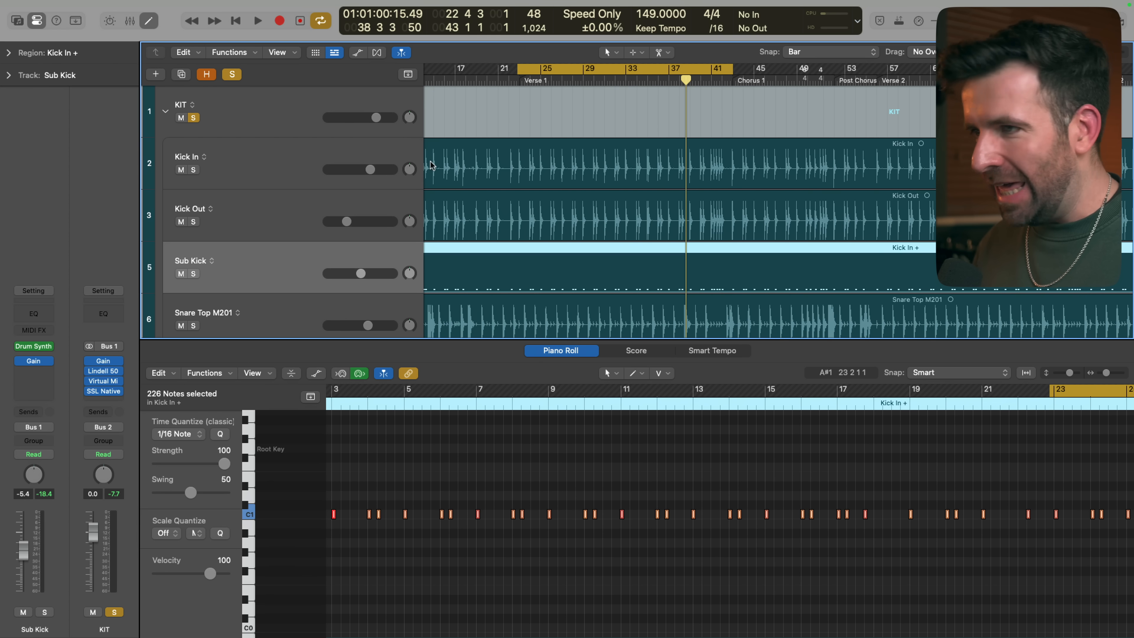
click(31, 347)
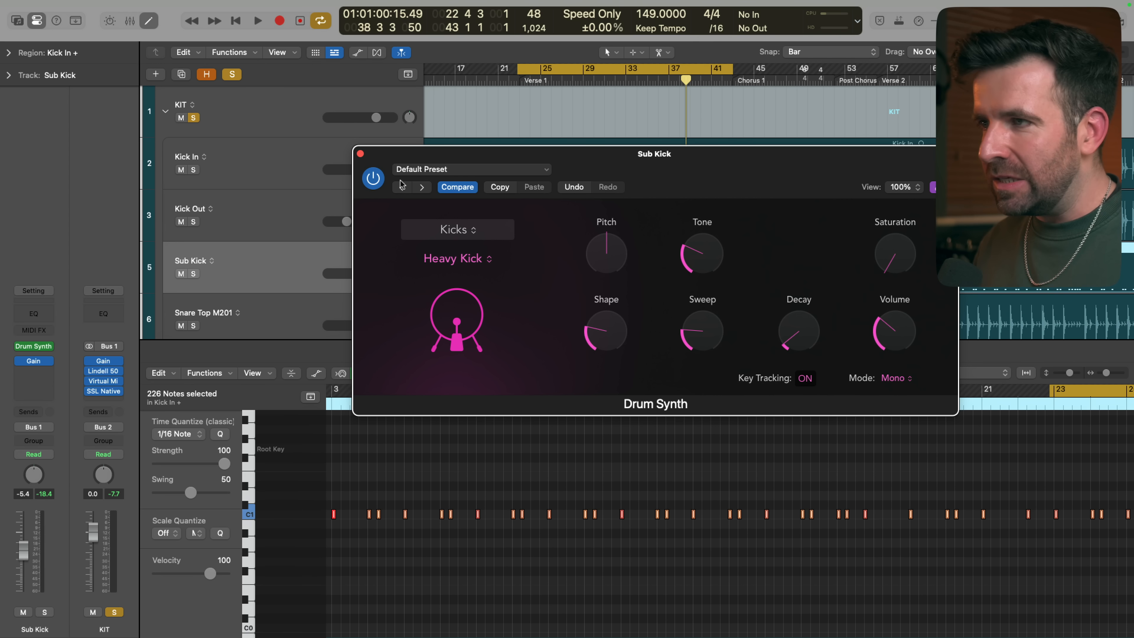
click(360, 154)
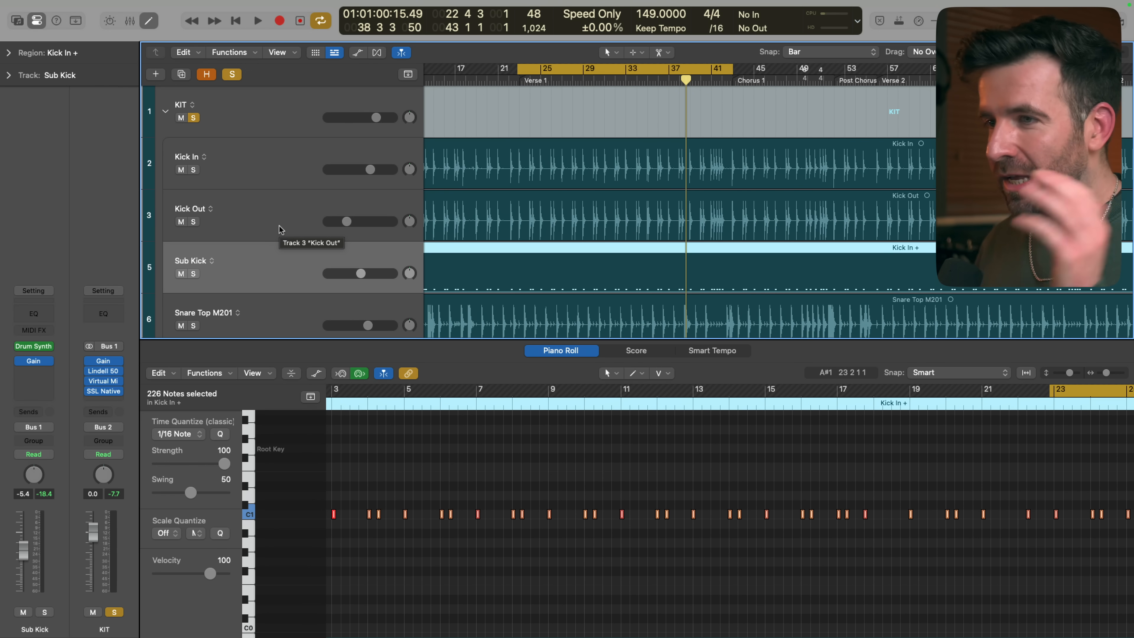
click(33, 347)
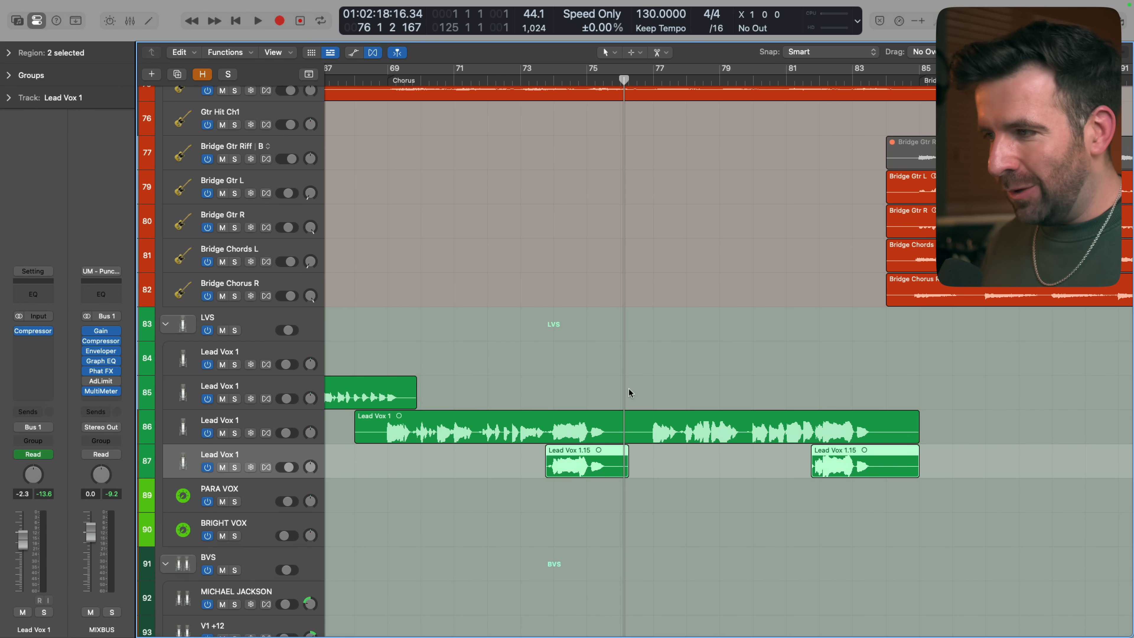
Show an enlarged Smart Controls pane for Lead Vox 1 and adjust the Compressor's Threshold there while its plug-in window is open, then close the window
key(b)
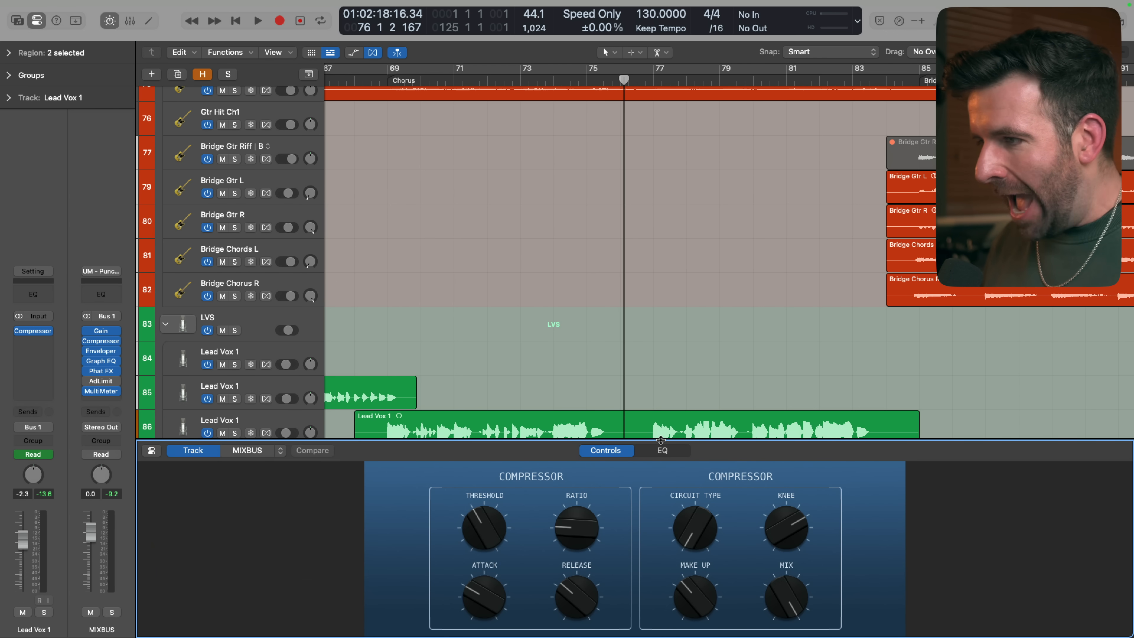
drag(661, 439, 660, 416)
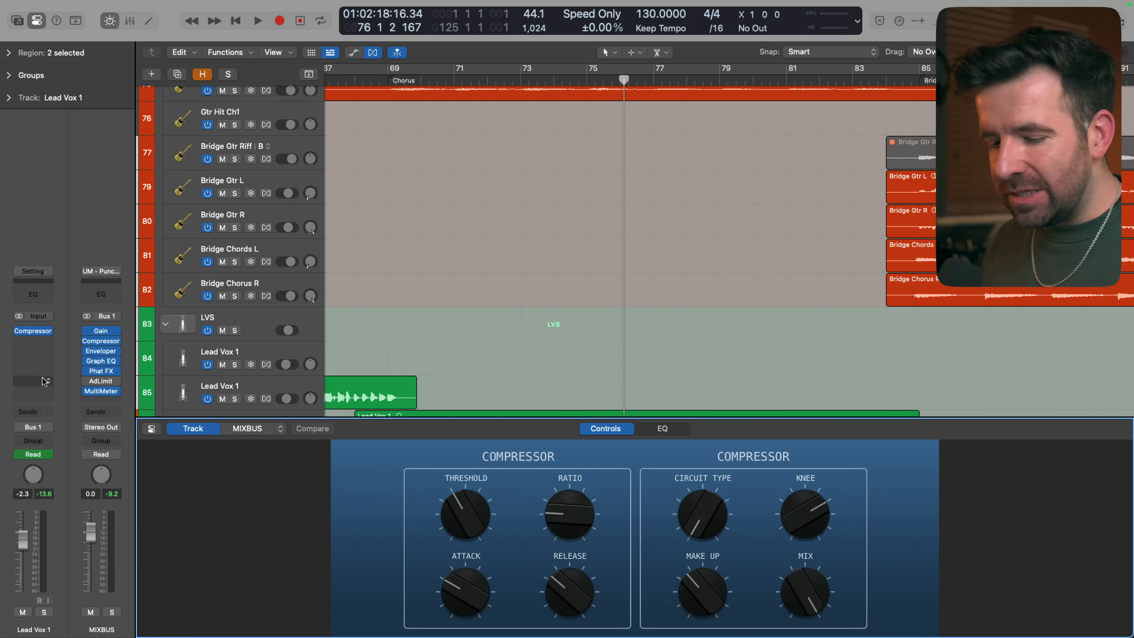
click(32, 330)
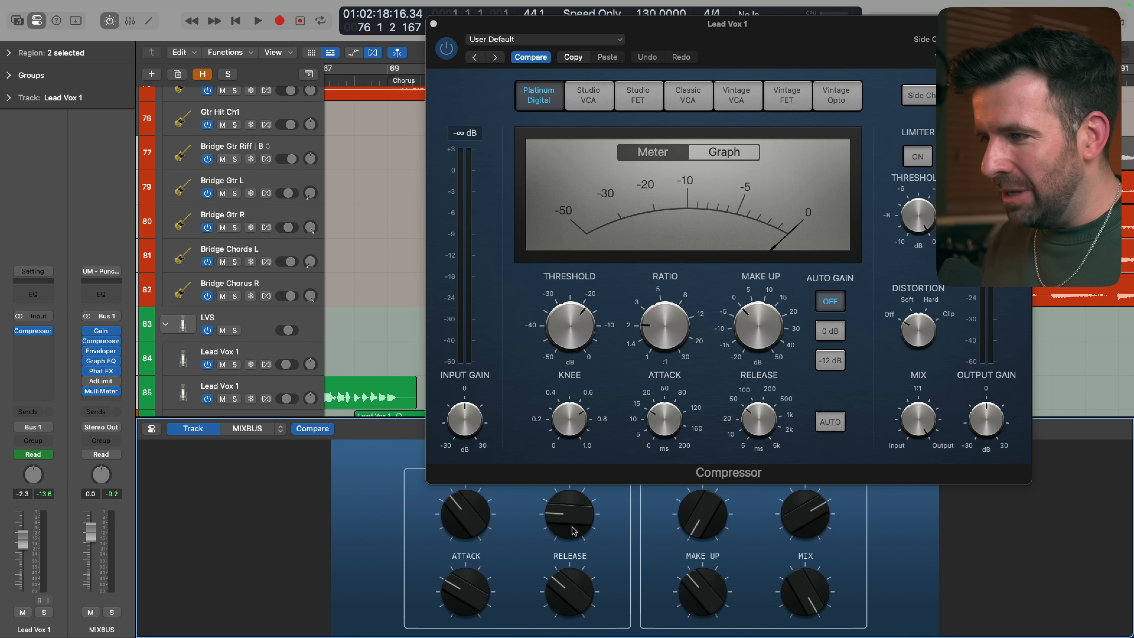
key(super+w)
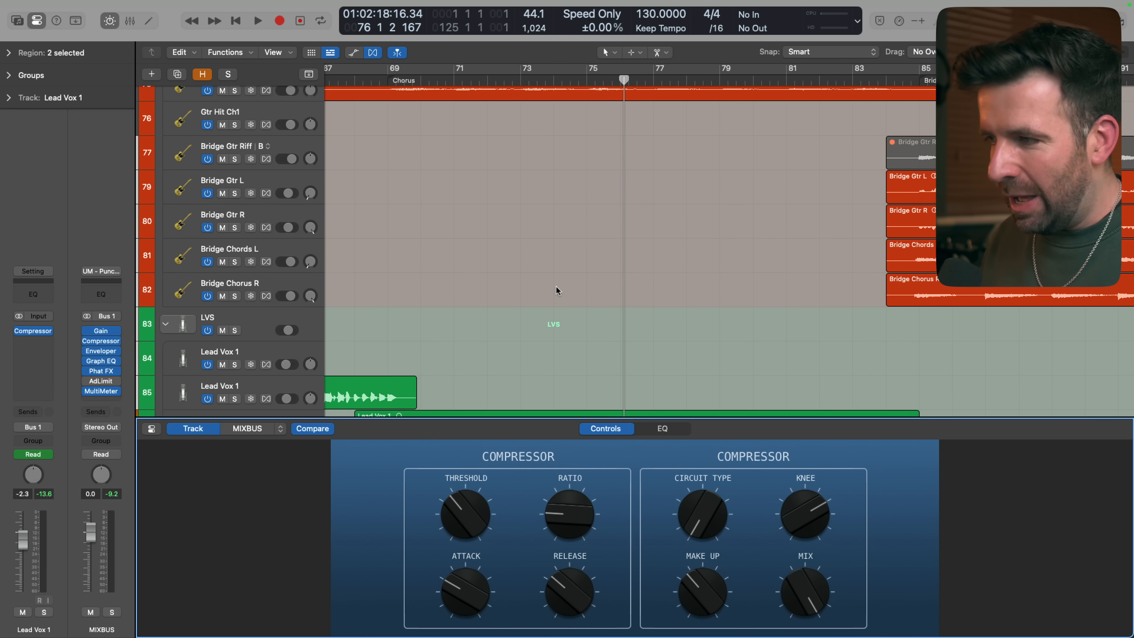
Open the Smart Controls inspector for Lead Vox 1 and delete all patch mappings
scroll(555, 290, down, 3)
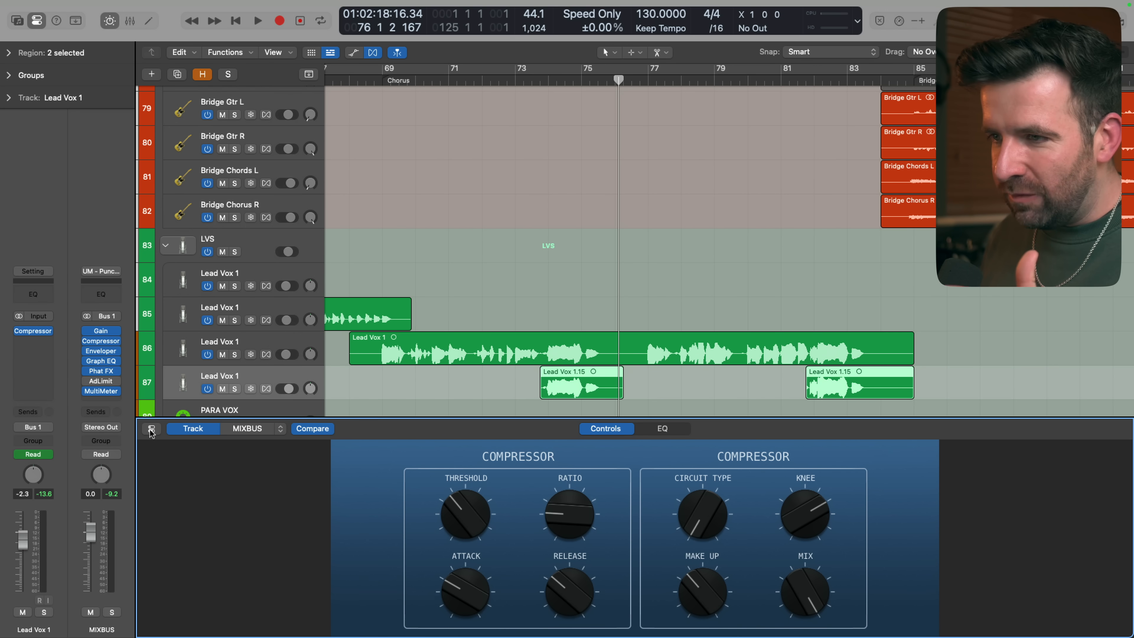
click(151, 429)
click(307, 496)
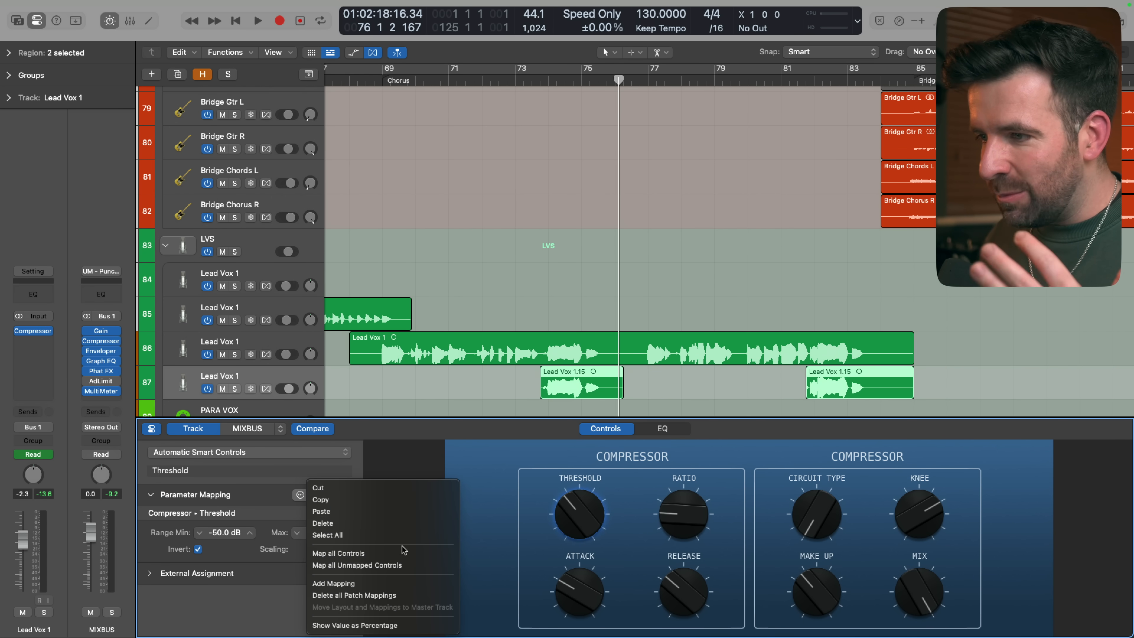
click(393, 597)
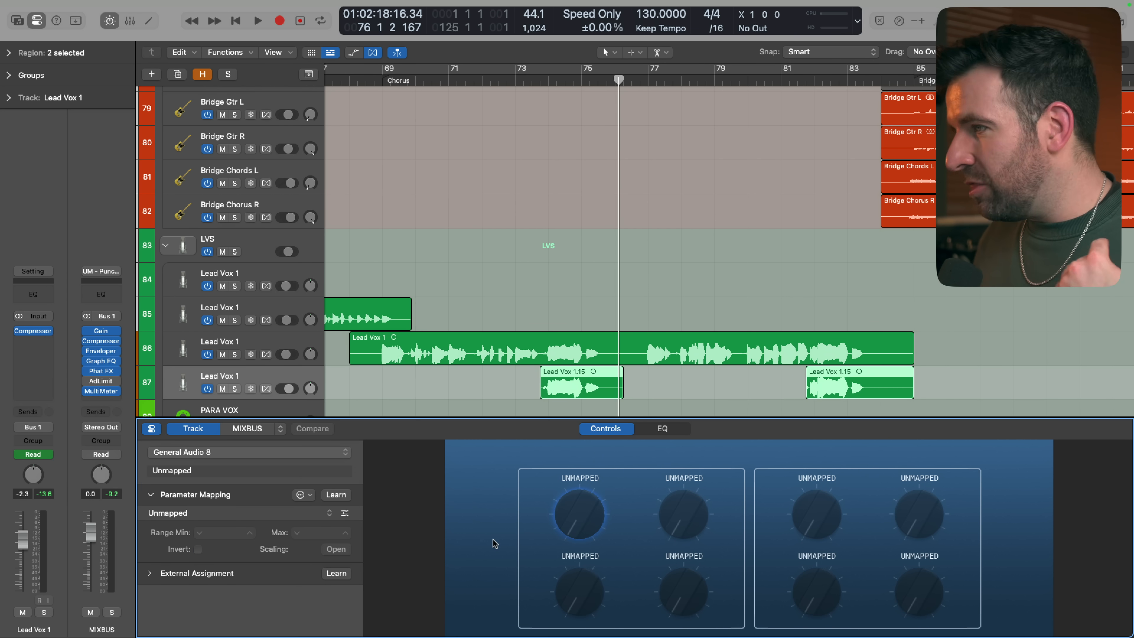
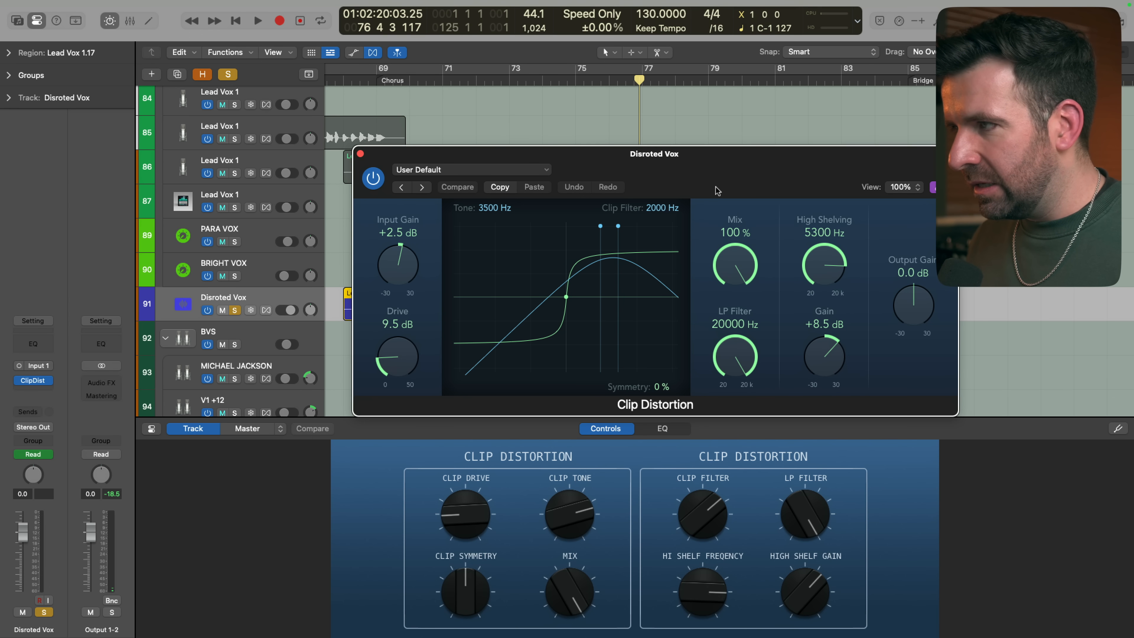
Rename the Disroted Vox track as Distorted Vox and delete all of its Smart Controls patch mappings
key(space)
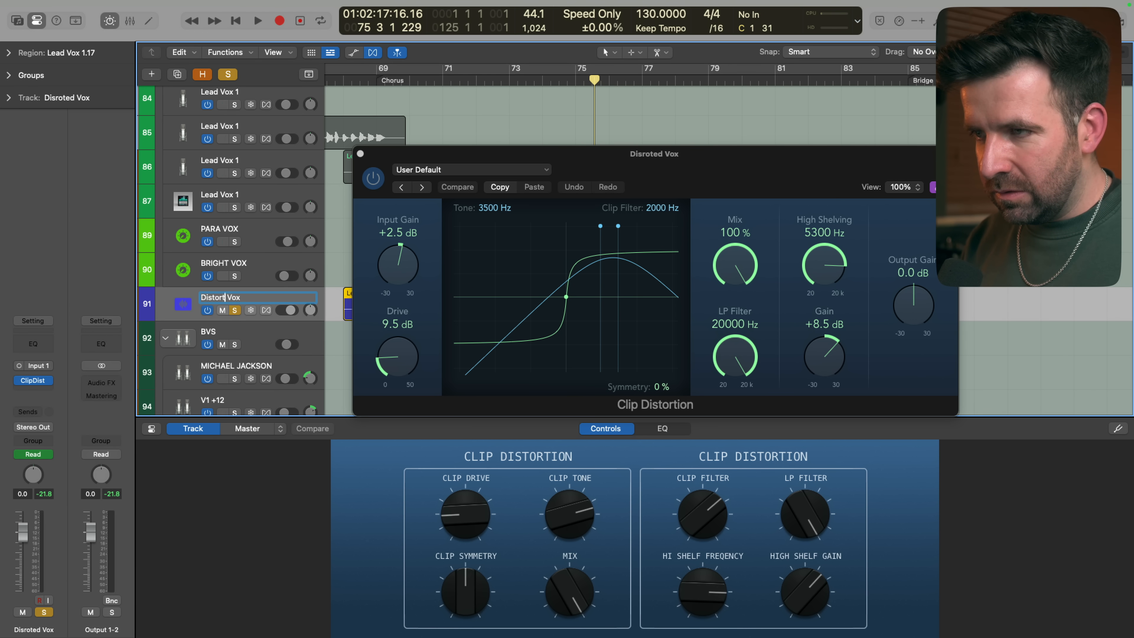
key(Return)
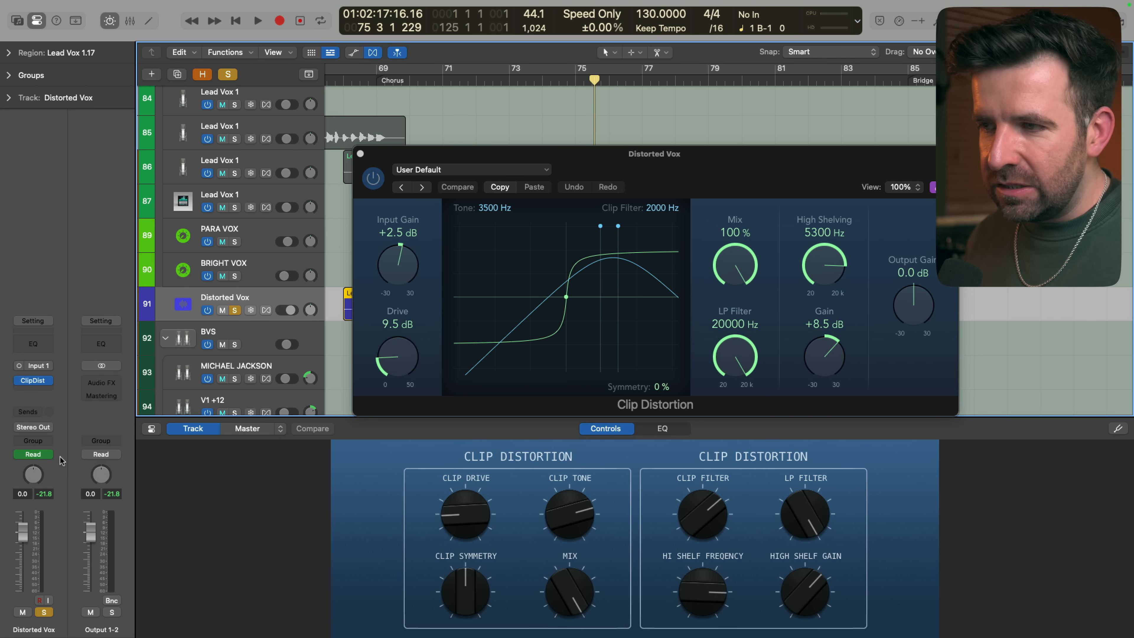
click(152, 428)
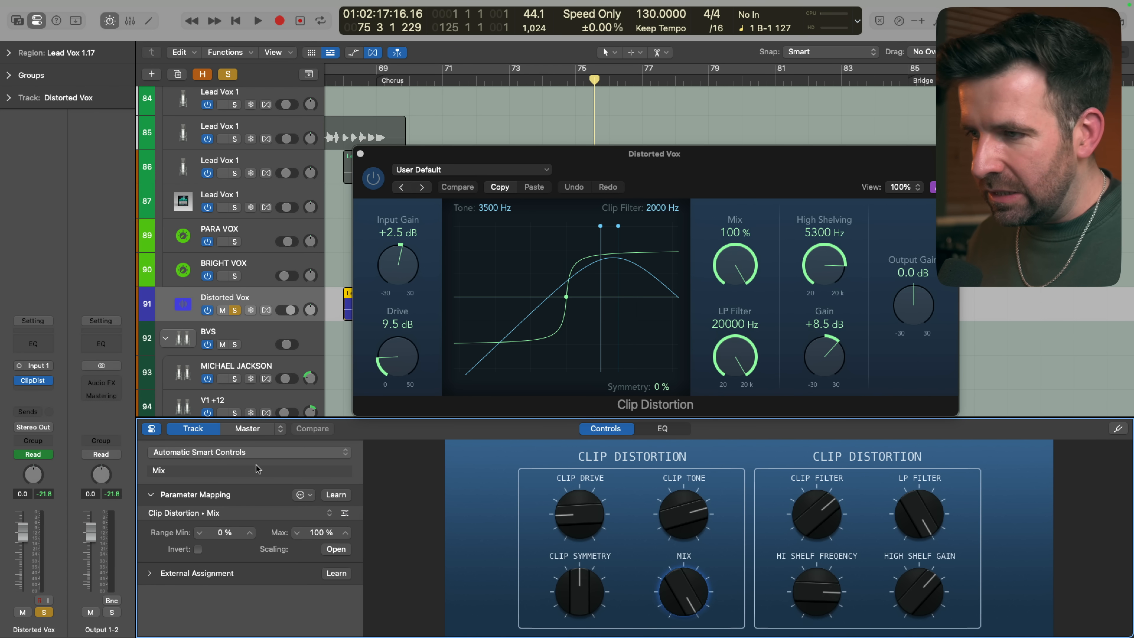
click(301, 494)
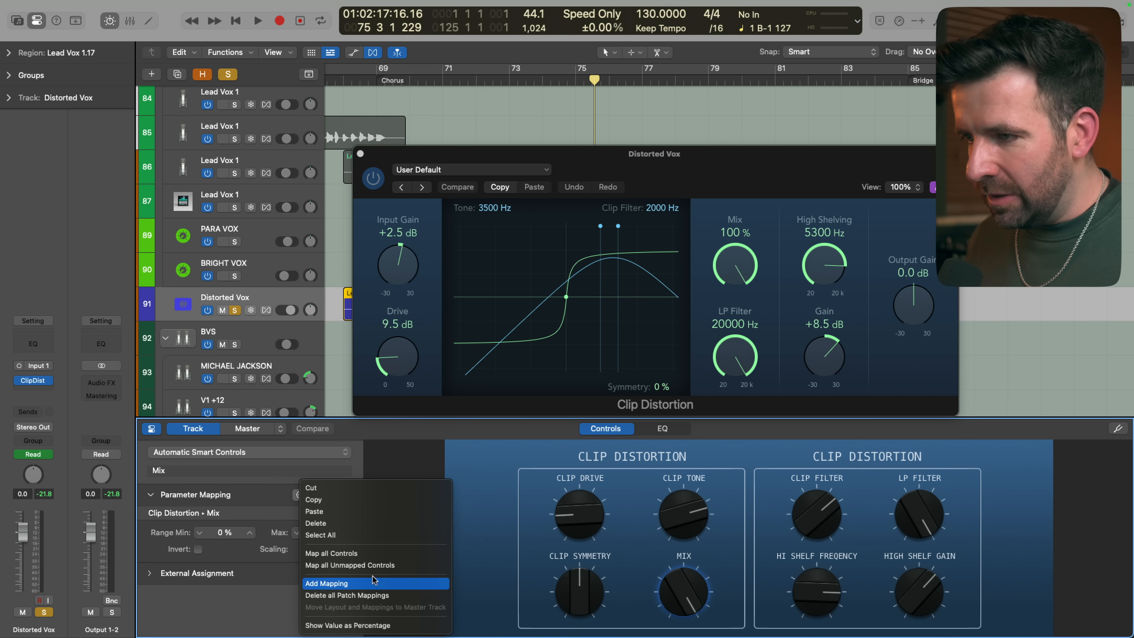
click(365, 595)
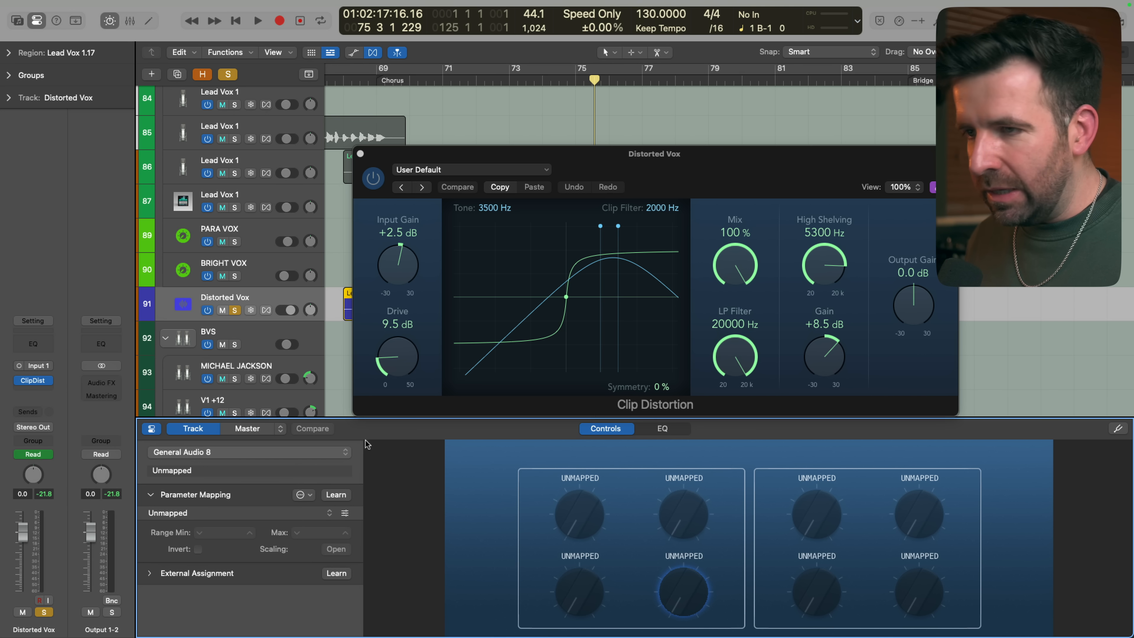
Insert a mono Echo on the Distorted Vox track and set Wet to 73% and Feedback to 68% during playback
click(36, 390)
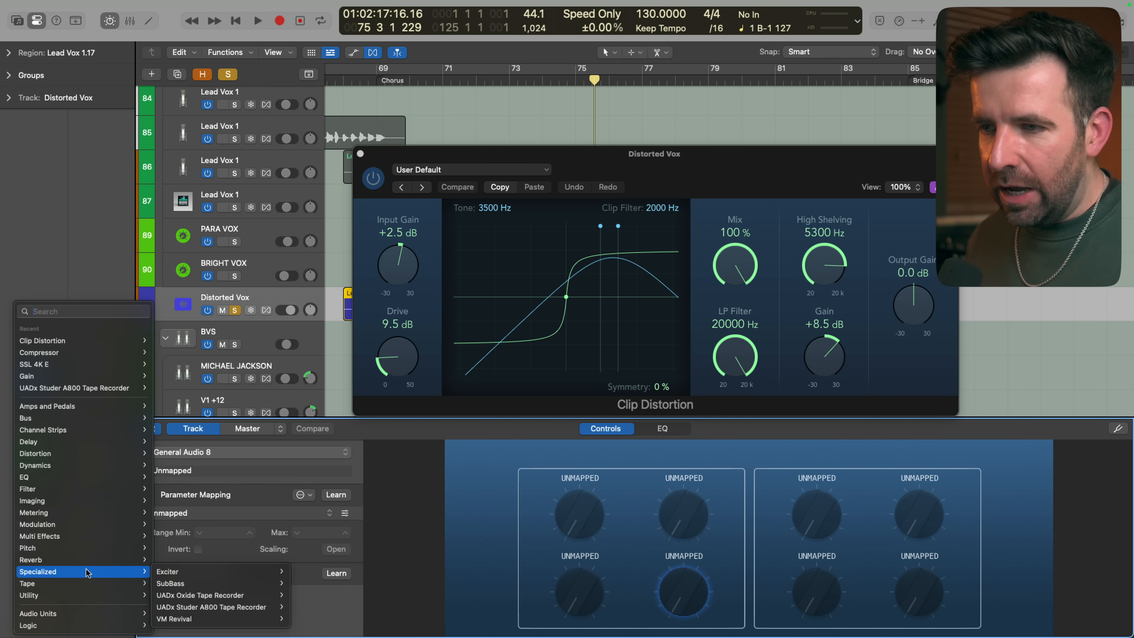
mouse_move(89, 441)
mouse_move(224, 464)
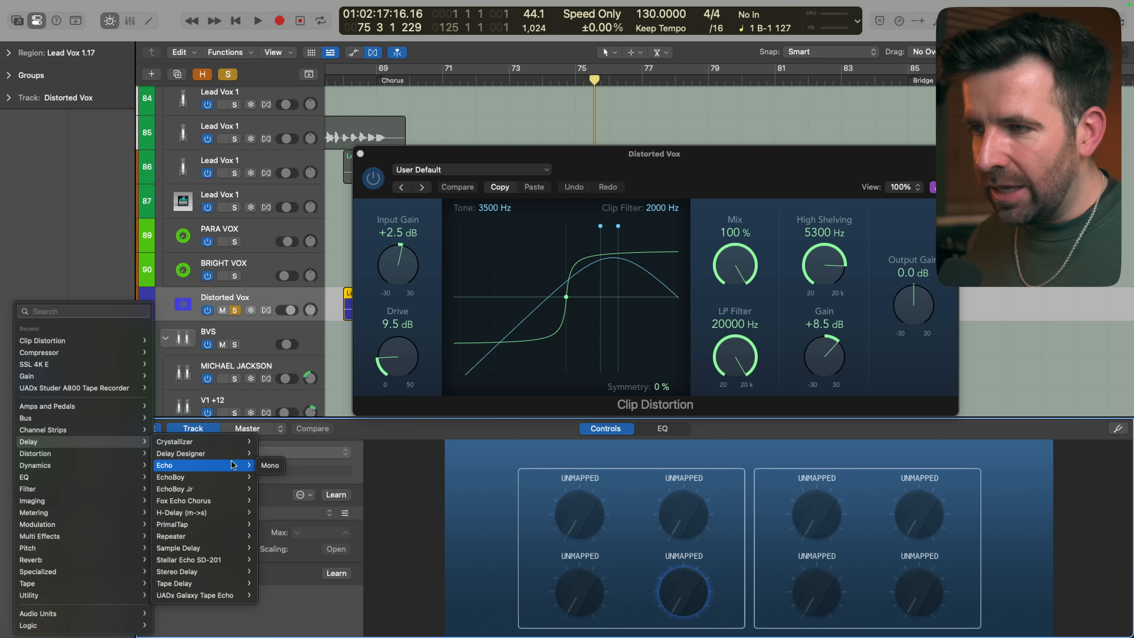
click(268, 465)
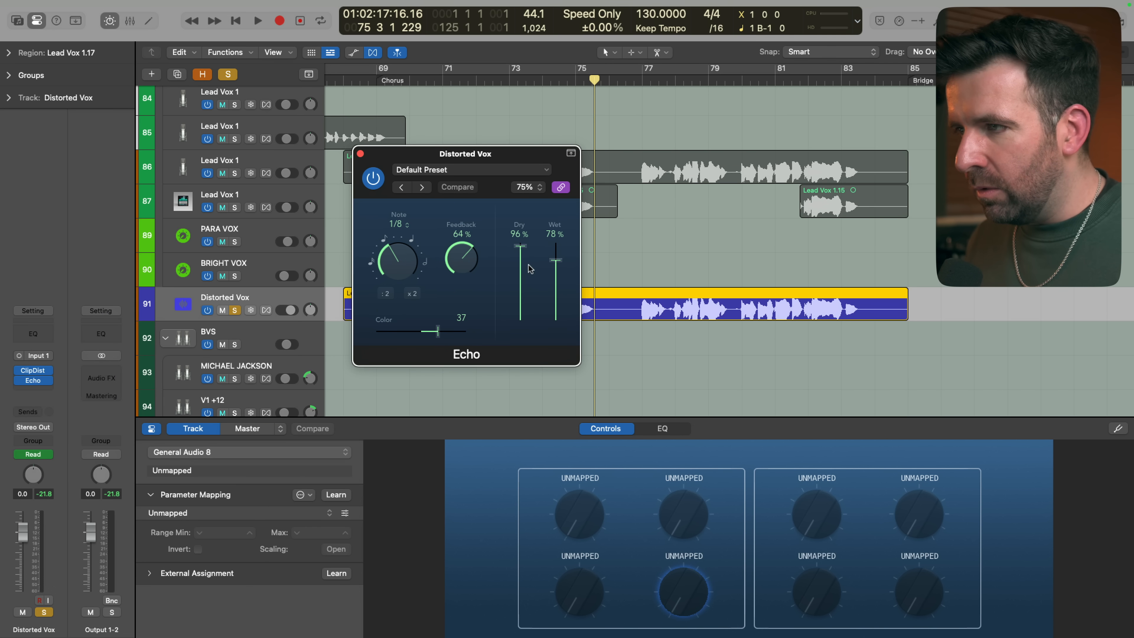
key(space)
drag(555, 260, 554, 267)
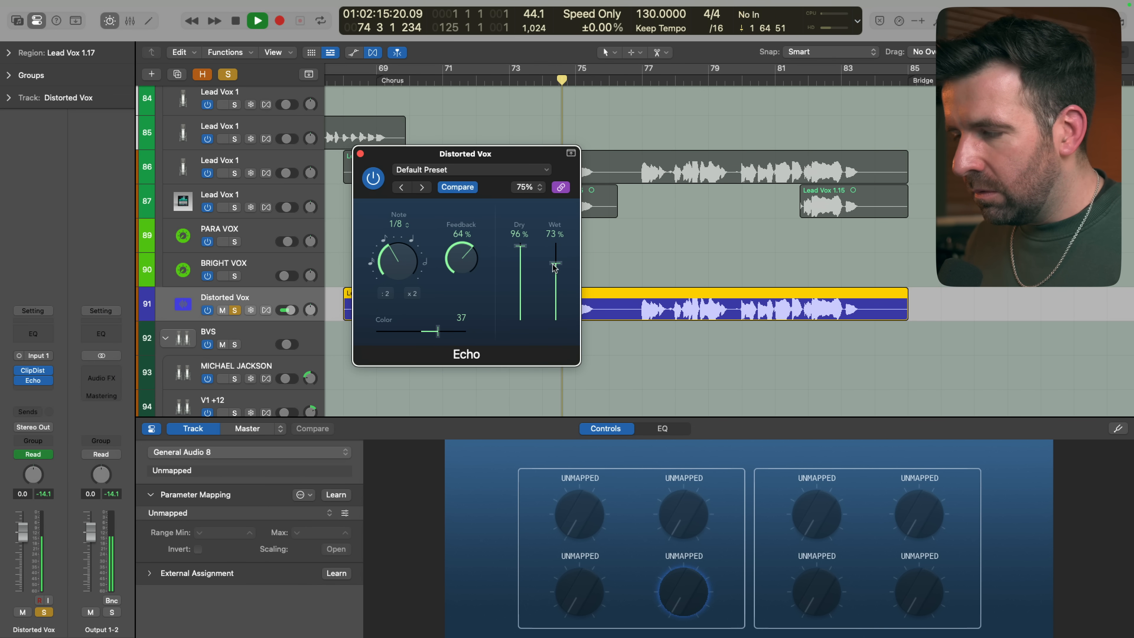
drag(467, 259, 467, 253)
key(space)
Add a Single Band EQ after the Echo and sweep its High Cut frequency during playback, ending at 20000 Hz
click(32, 390)
mouse_move(72, 479)
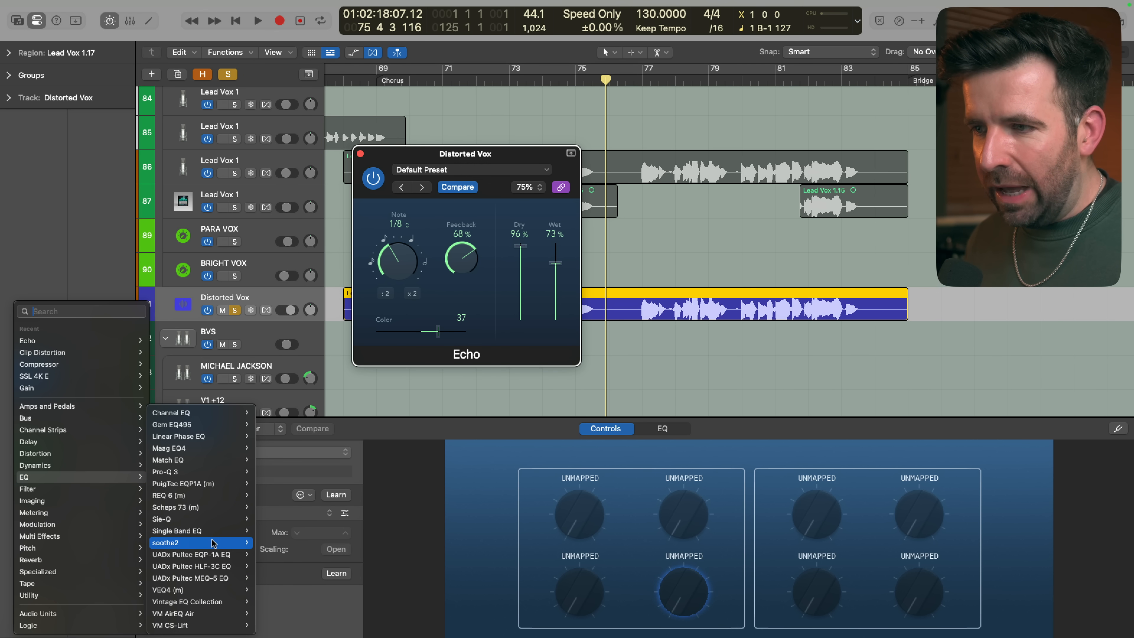
click(241, 531)
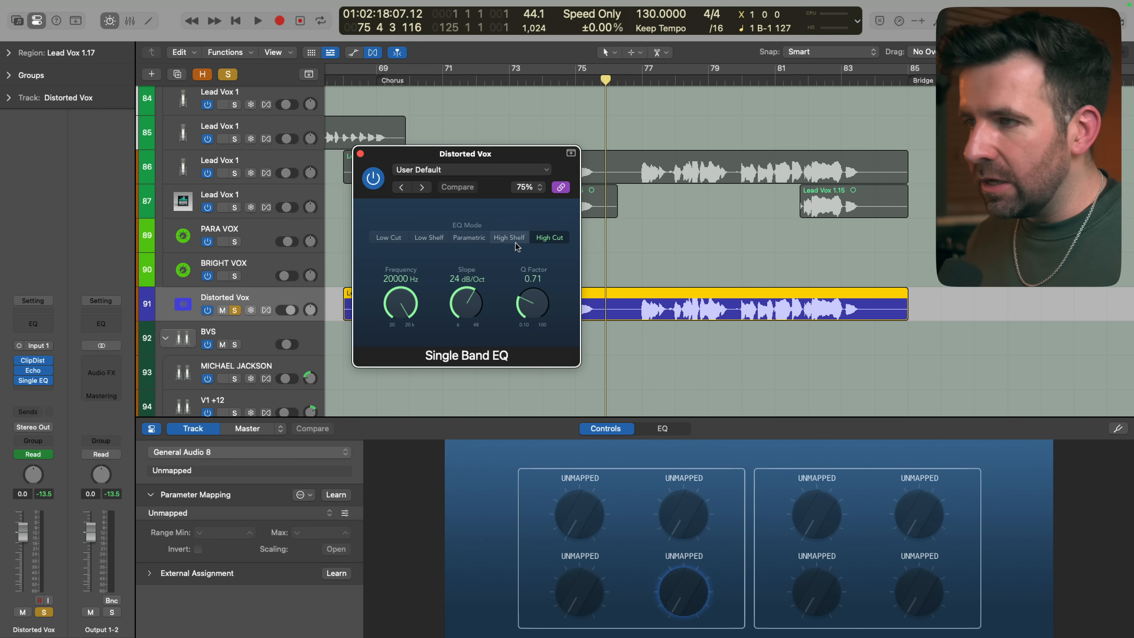
key(space)
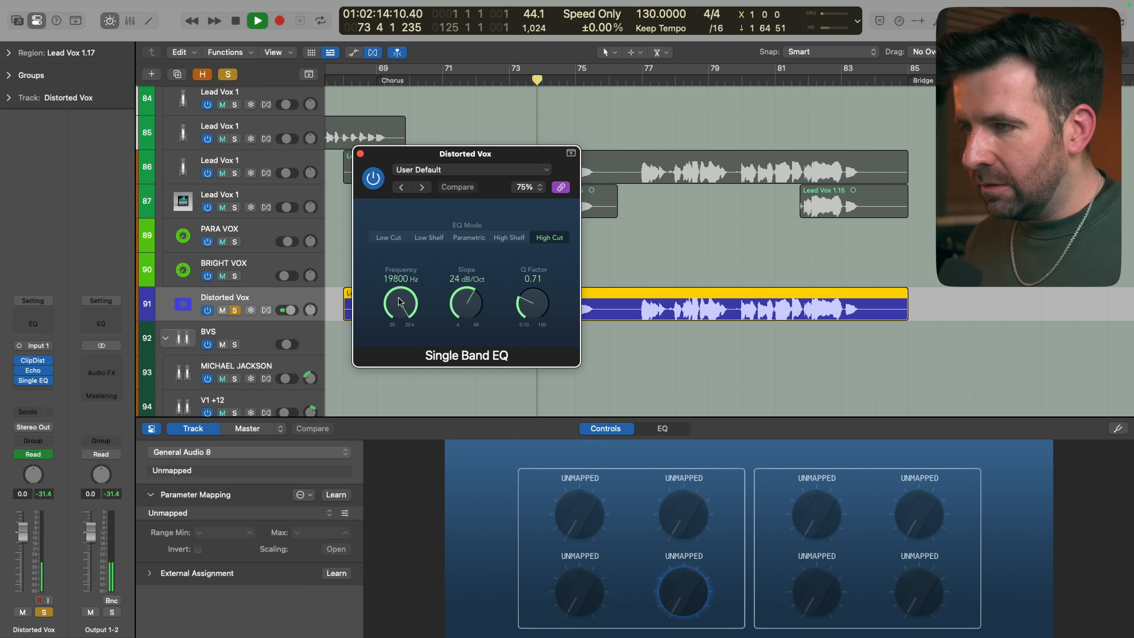
drag(400, 301, 400, 335)
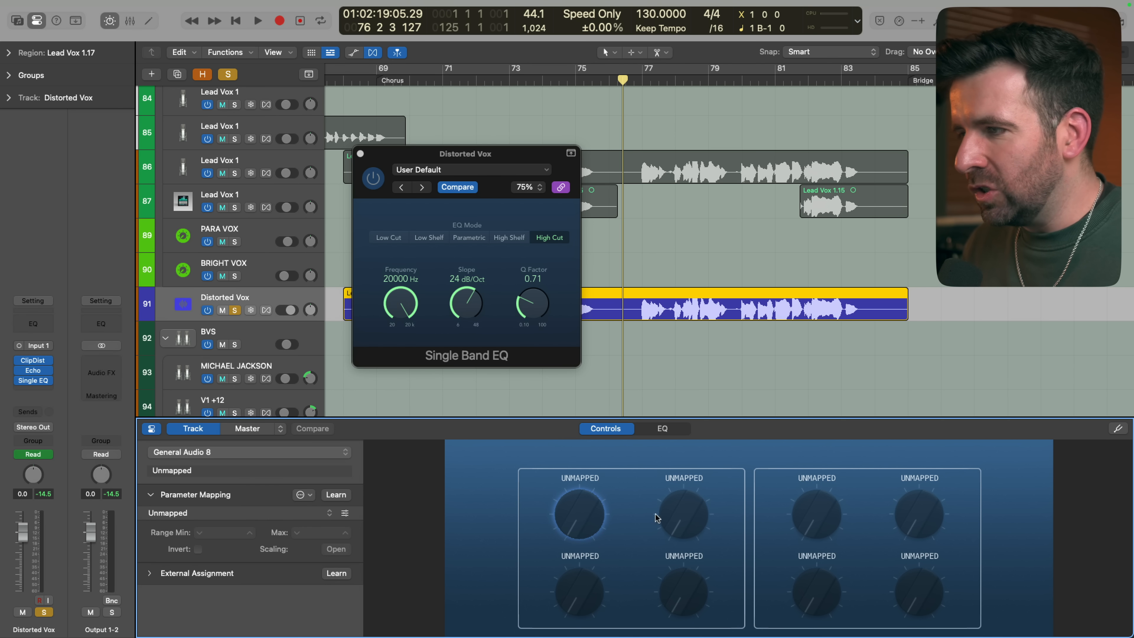
Map the first unmapped Smart Controls knob to the Mix parameter of Clip Distortion
click(573, 514)
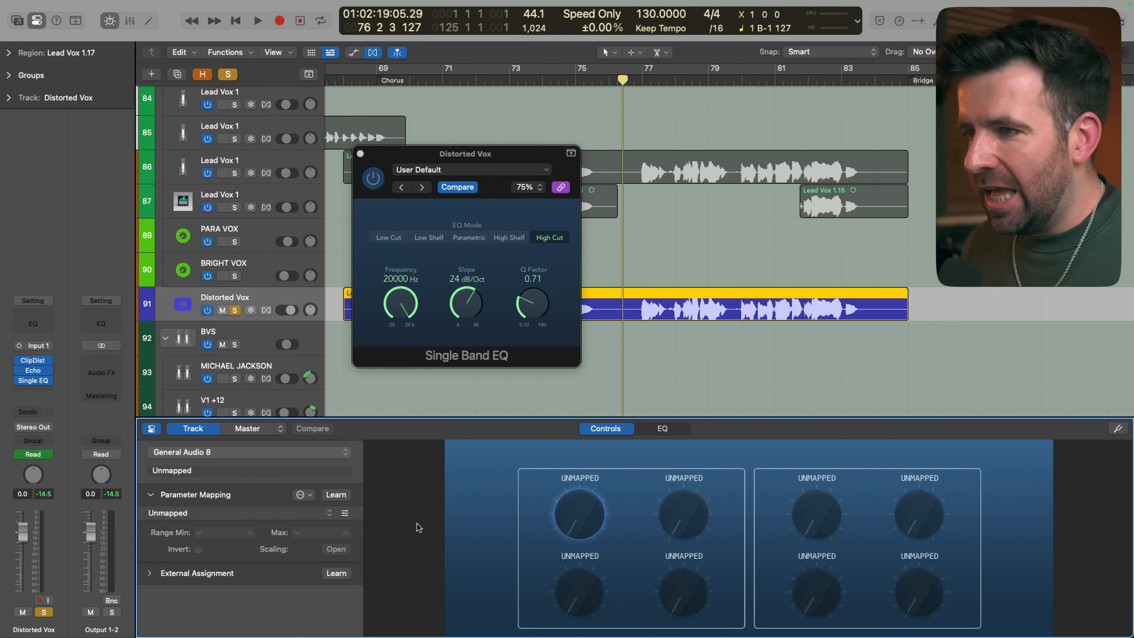
click(329, 515)
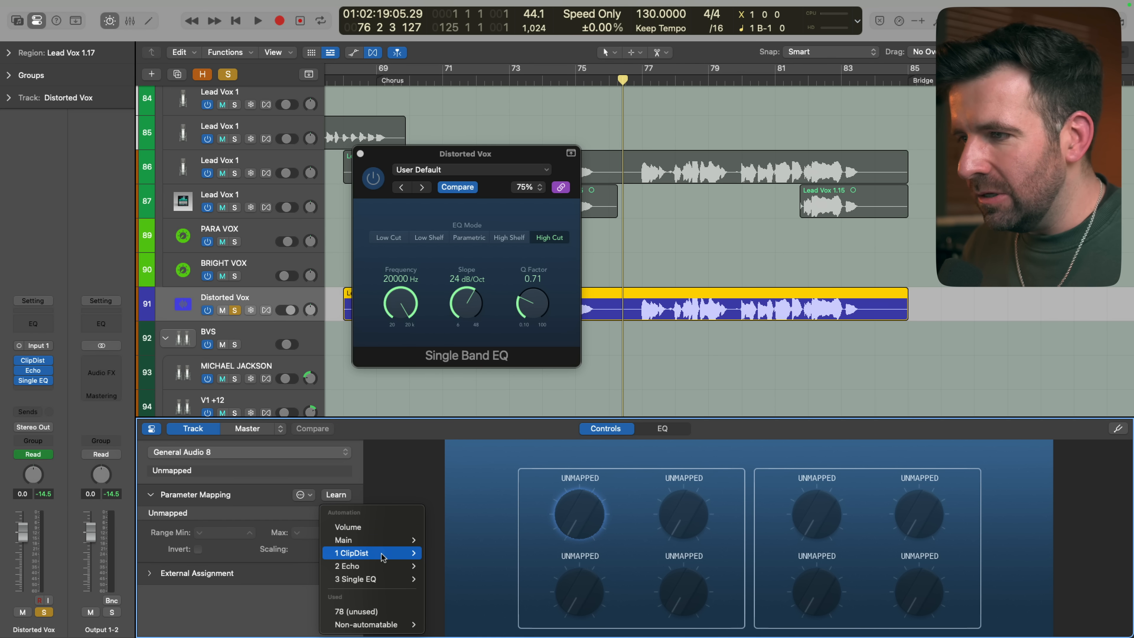
mouse_move(388, 553)
click(464, 611)
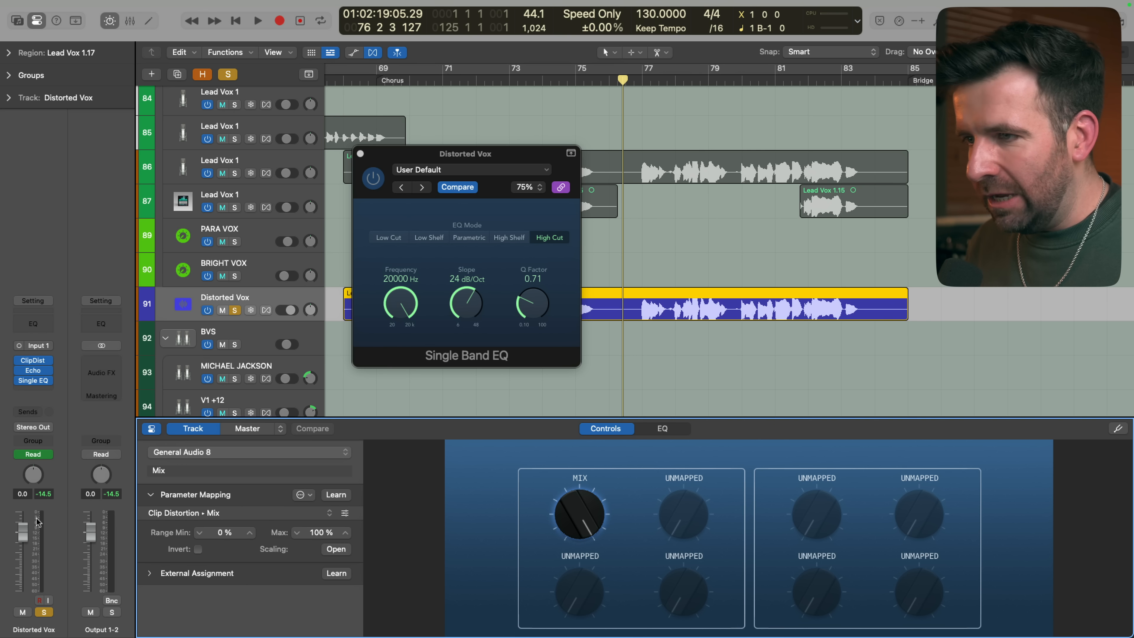
Rename the mapped Mix knob as Distortion Mix
double_click(207, 469)
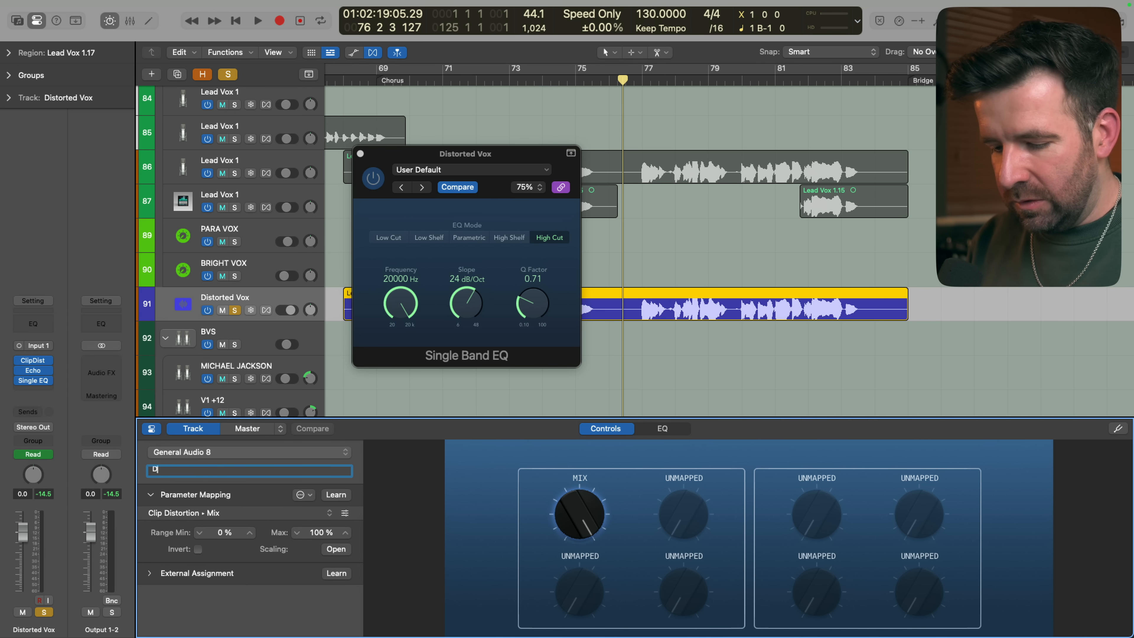
text(Distortion M)
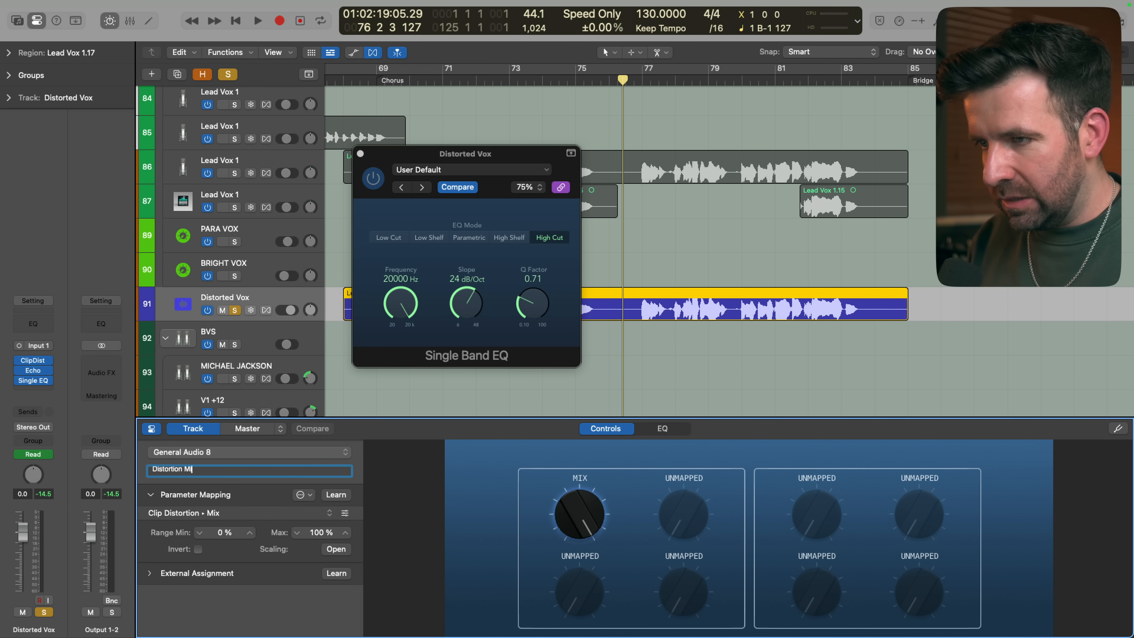
text(ix)
key(Return)
Turn the Distortion Mix knob during playback to audition the blend, ending at 100
key(space)
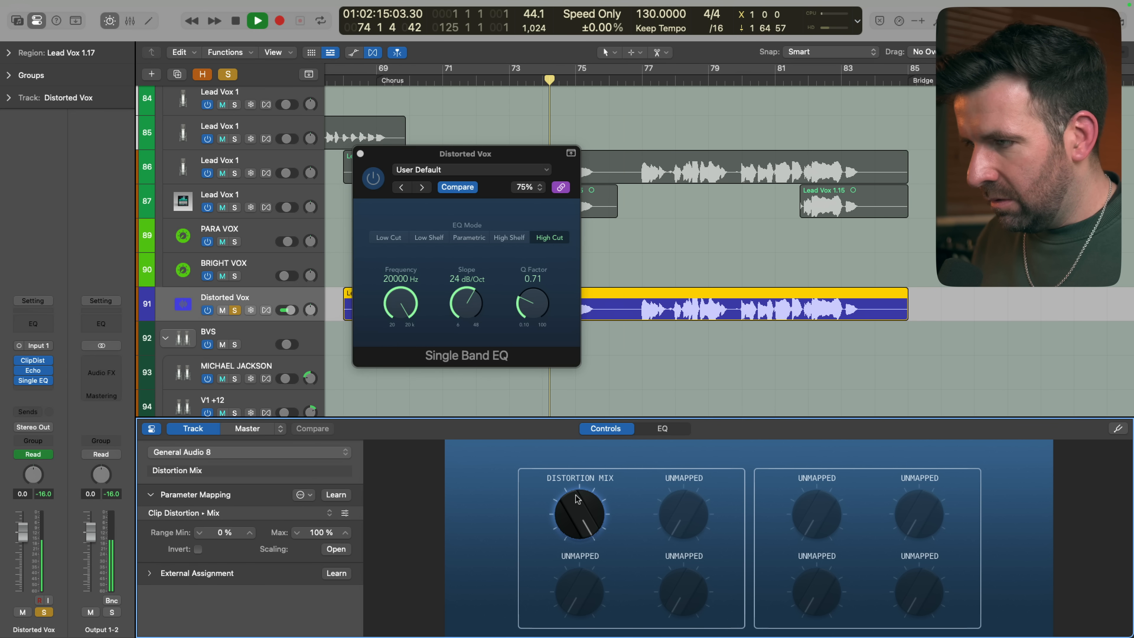
drag(576, 499, 571, 430)
key(space)
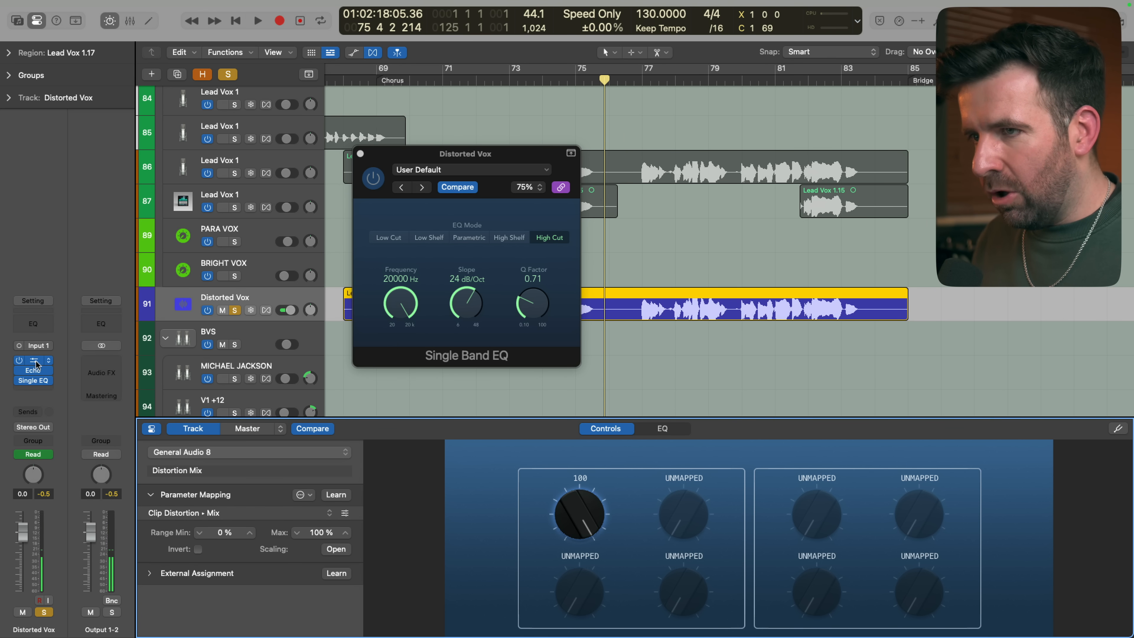
Open Clip Distortion on Distorted Vox, raise its Output Gain to +5.5 dB and start playback
click(36, 364)
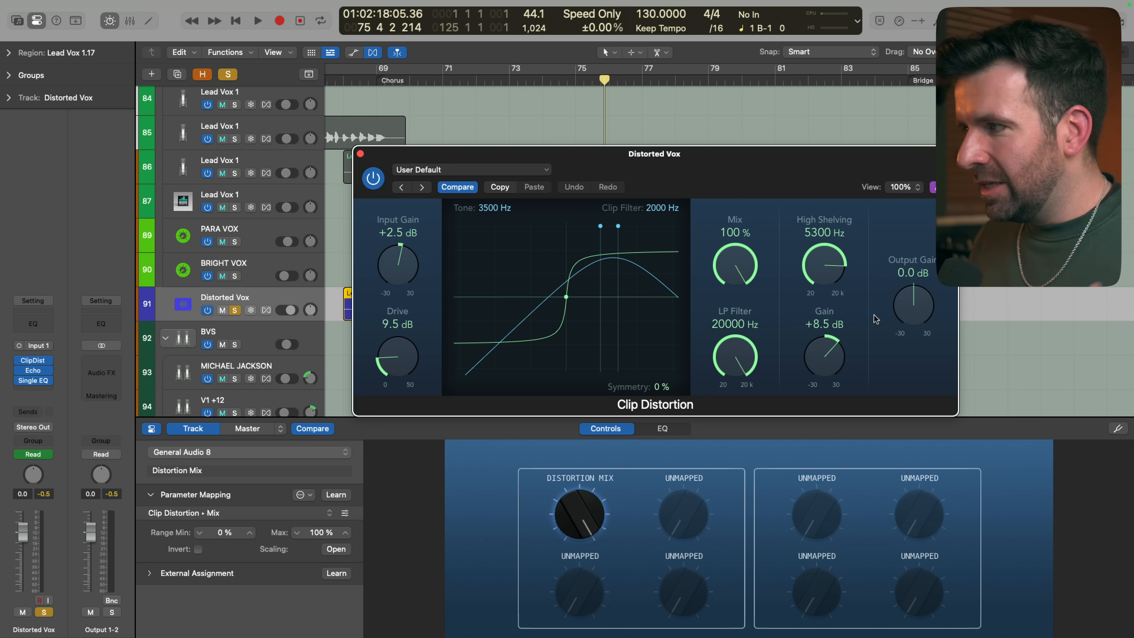
drag(912, 306, 910, 291)
key(space)
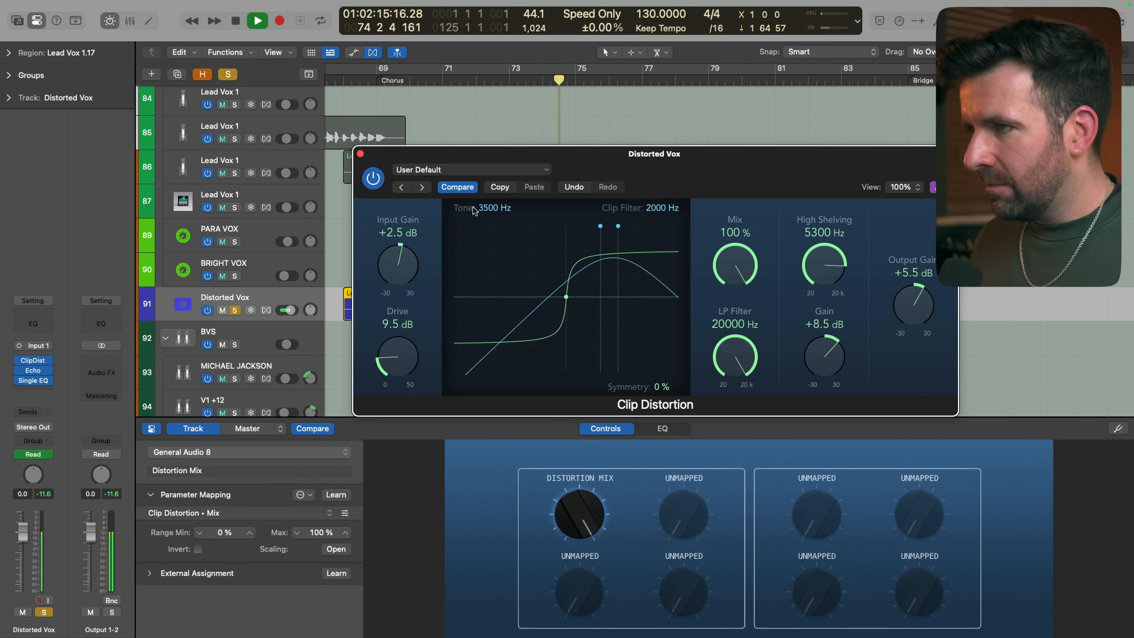
Compare the vocal with Clip Distortion bypassed and active, and turn the Distortion Mix knob to hear the level change
click(373, 178)
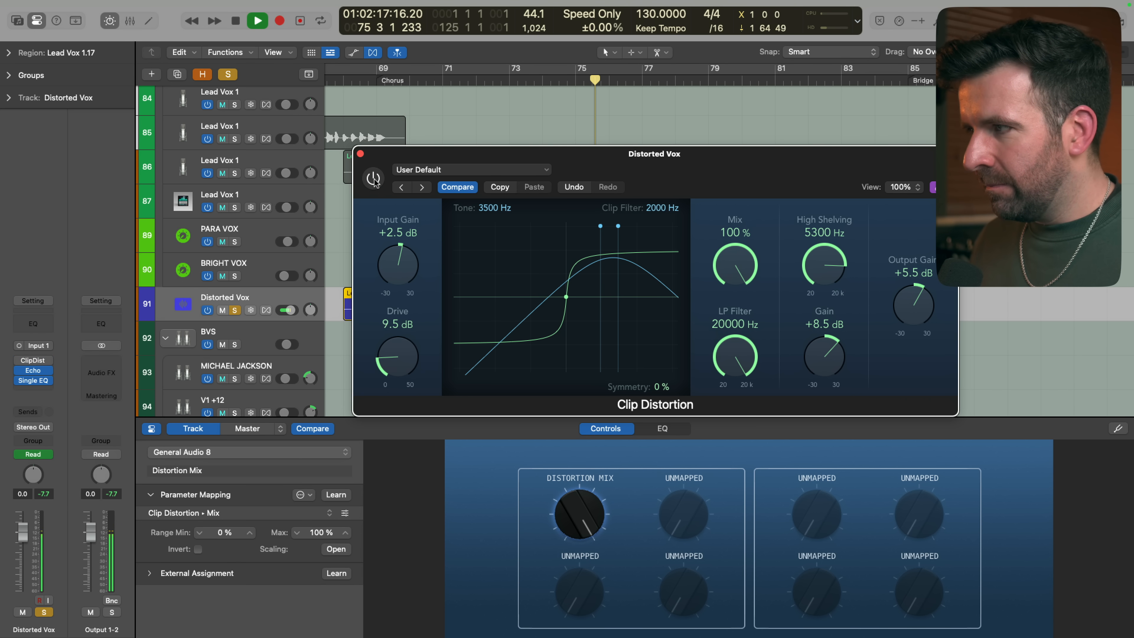
click(374, 179)
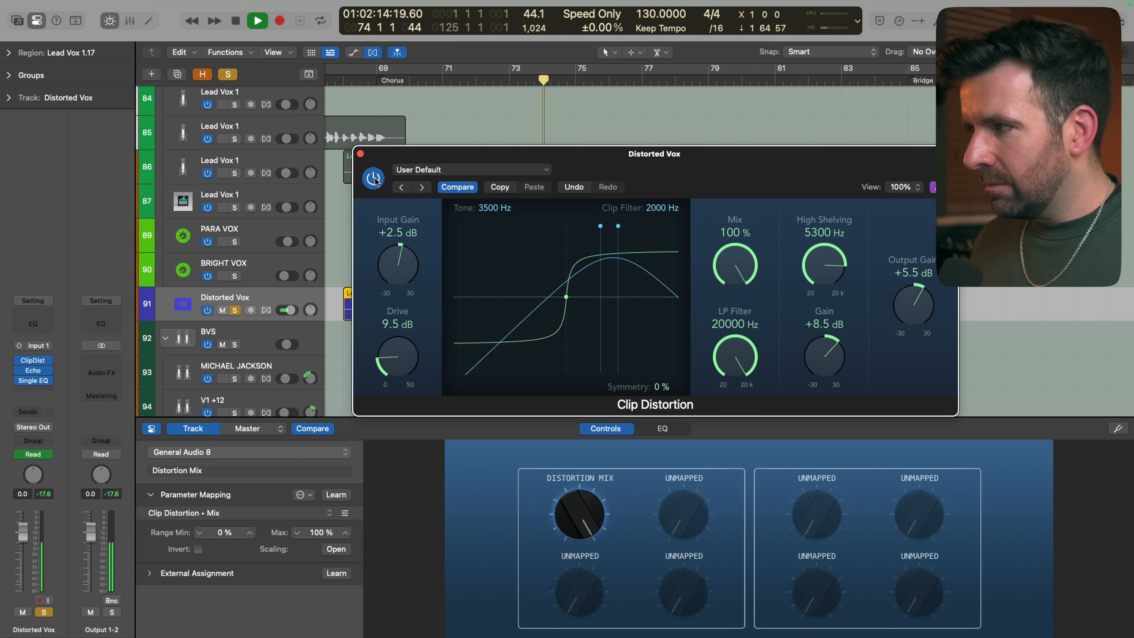
click(374, 179)
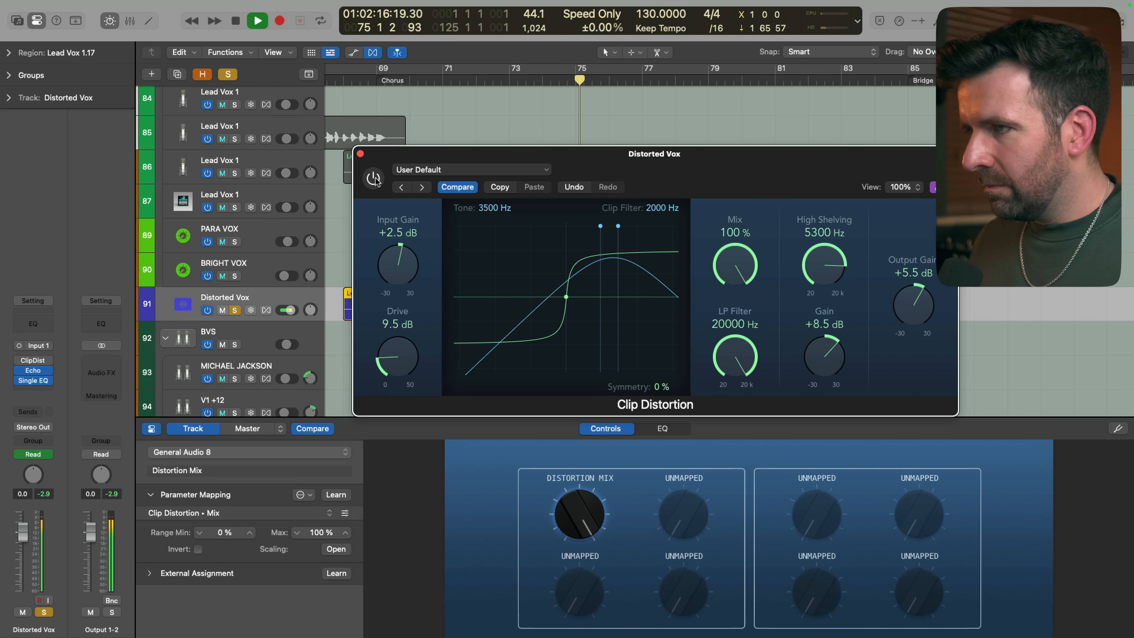
click(374, 178)
drag(580, 520, 554, 454)
key(space)
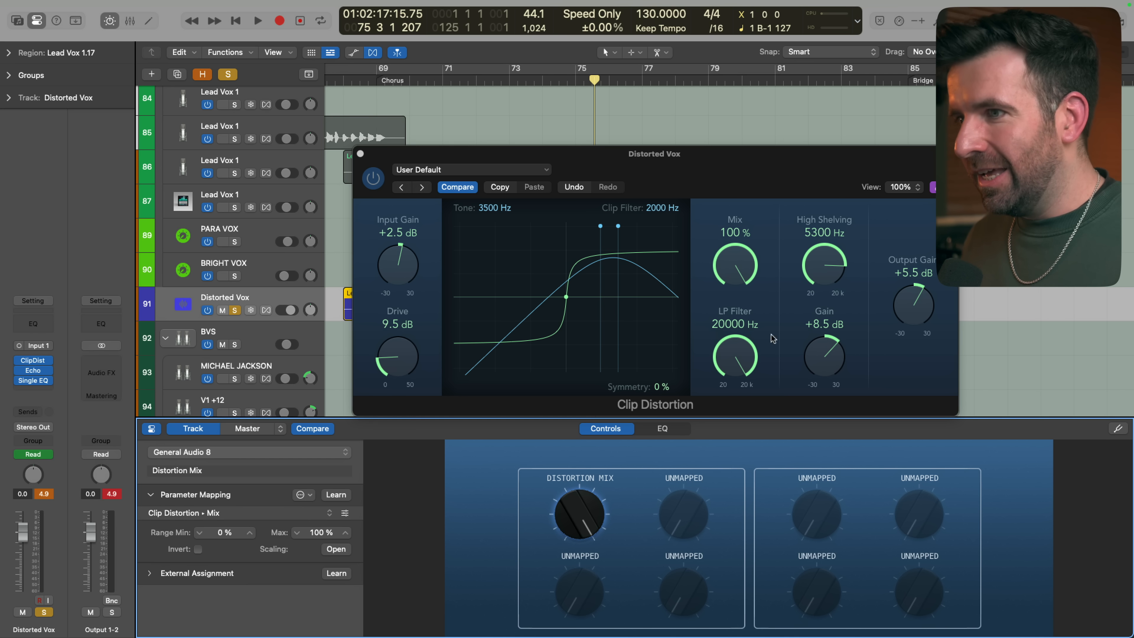
Remap the Distortion Mix knob to the Output Gain parameter of Clip Distortion
mouse_move(571, 528)
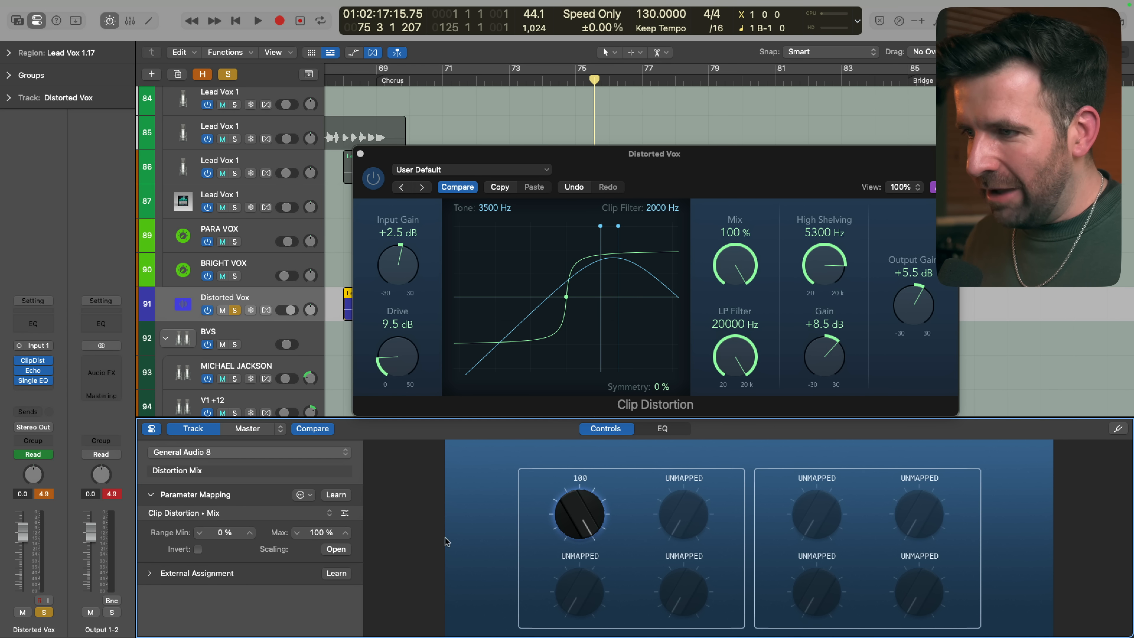
click(333, 517)
mouse_move(377, 553)
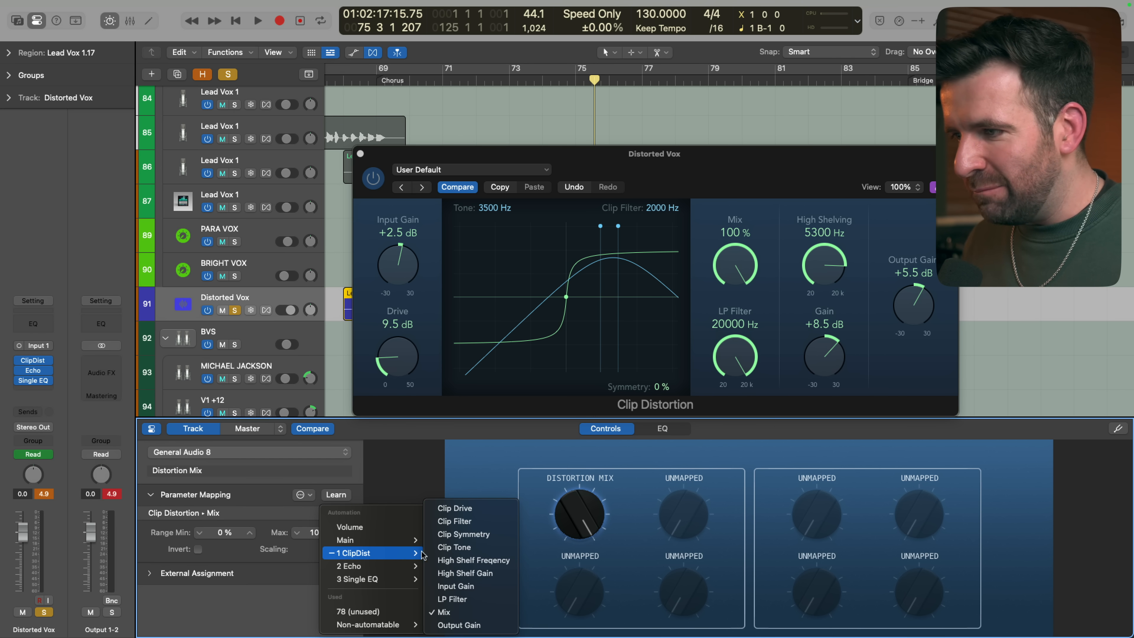
click(495, 624)
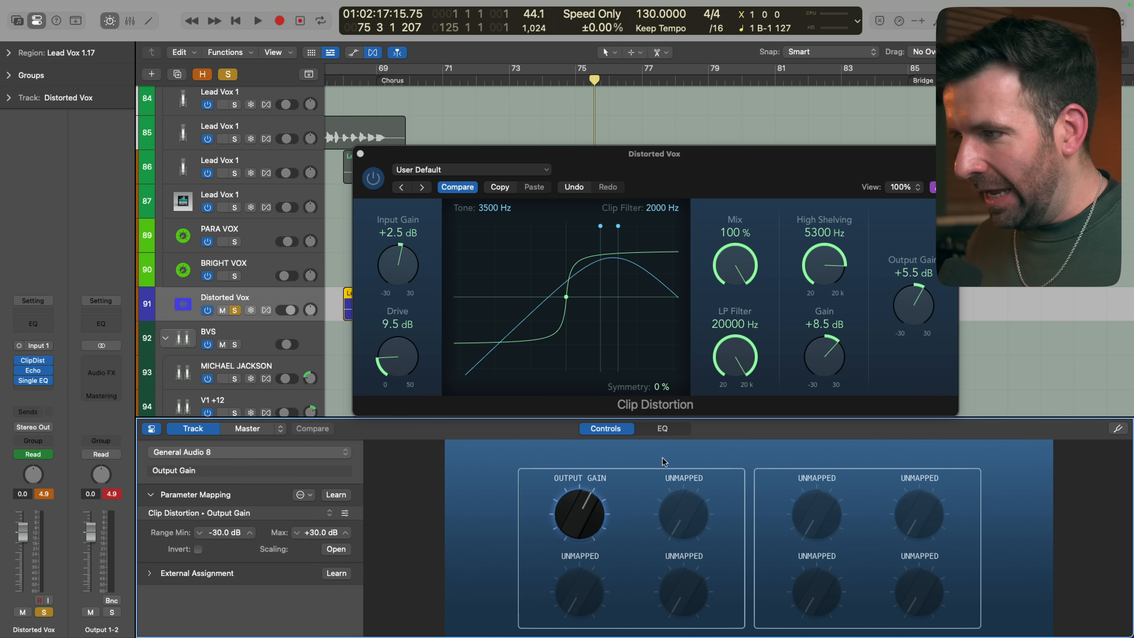
Limit the Output Gain mapping range to a minimum of 0.0 dB and a maximum of +5.5 dB
click(220, 532)
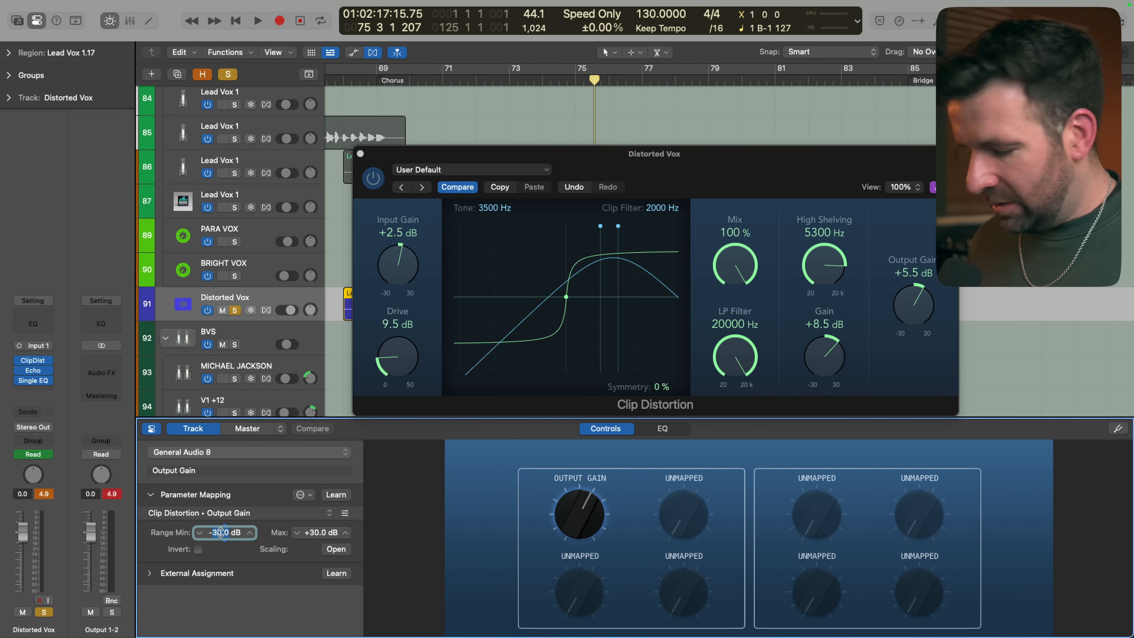
click(315, 531)
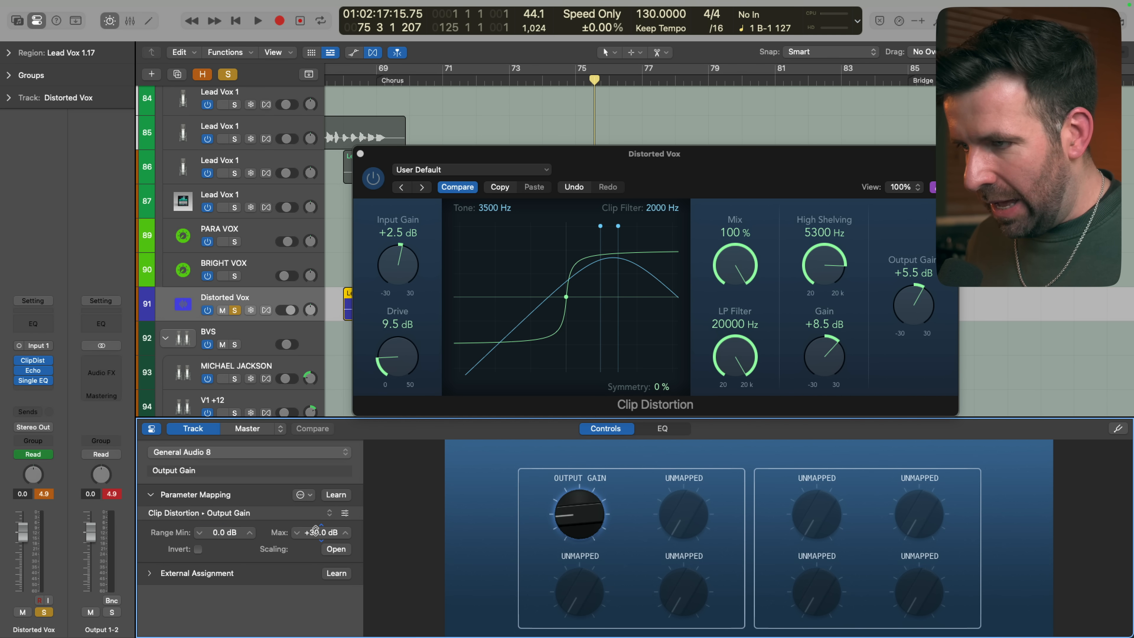
double_click(322, 534)
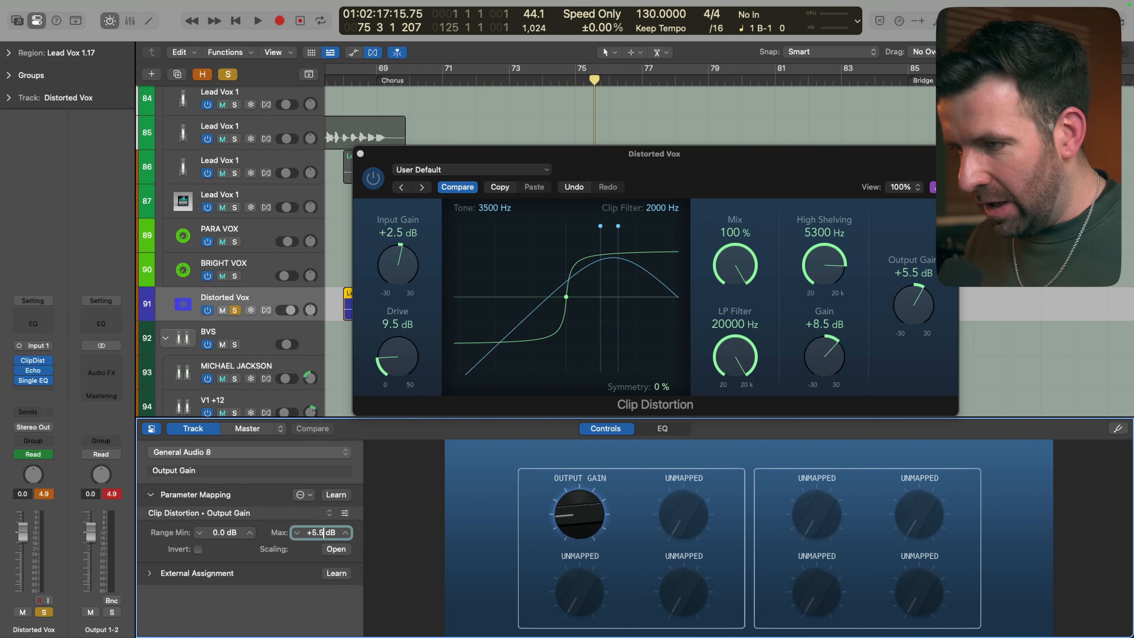
key(Return)
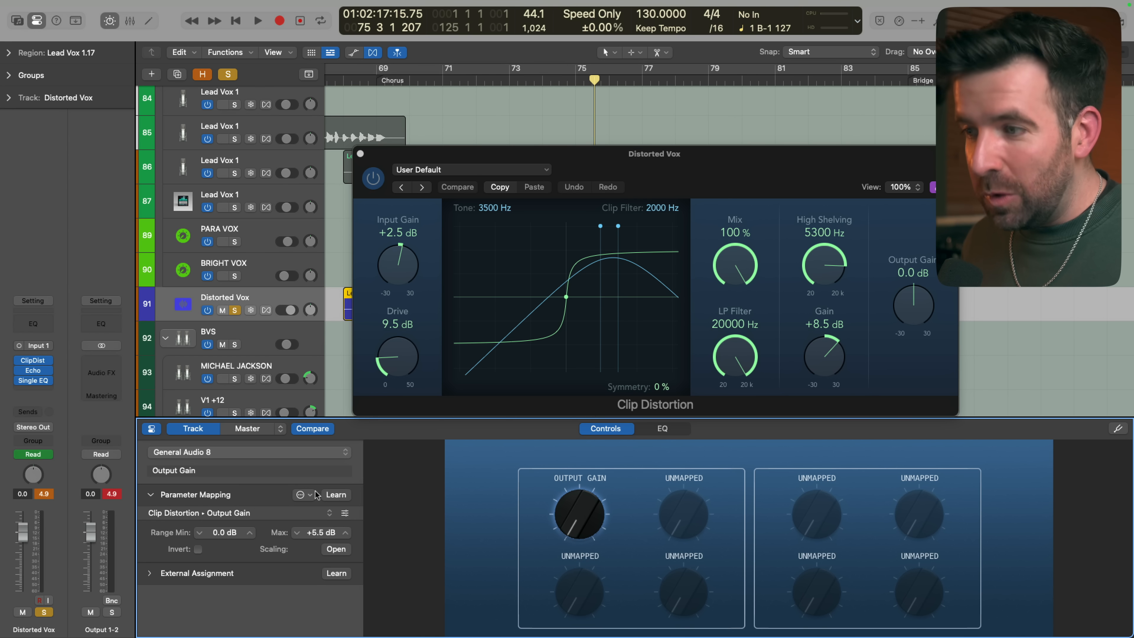
Add a second mapping to the Output Gain knob for Clip Distortion's Mix, and sweep the knob to test both parameters
click(299, 495)
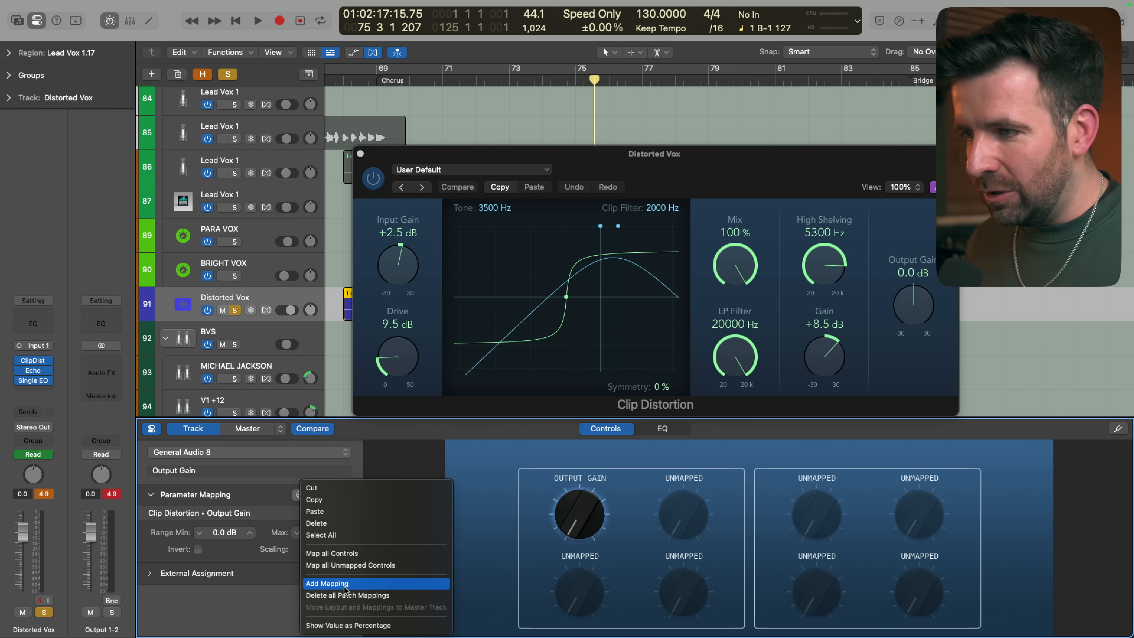
click(299, 497)
click(302, 494)
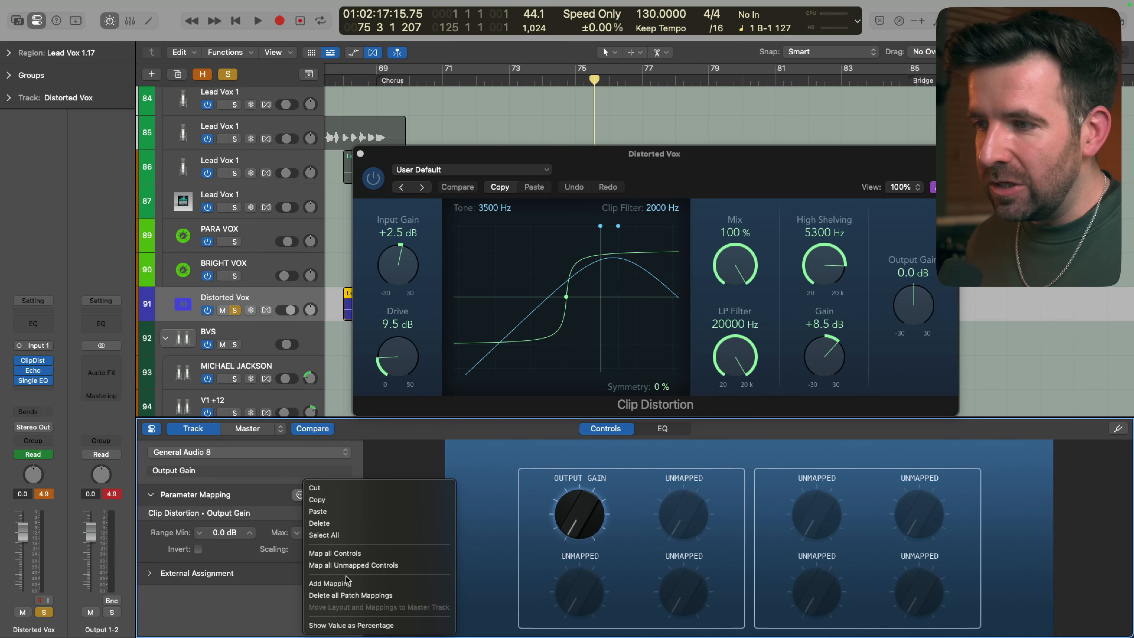
click(336, 584)
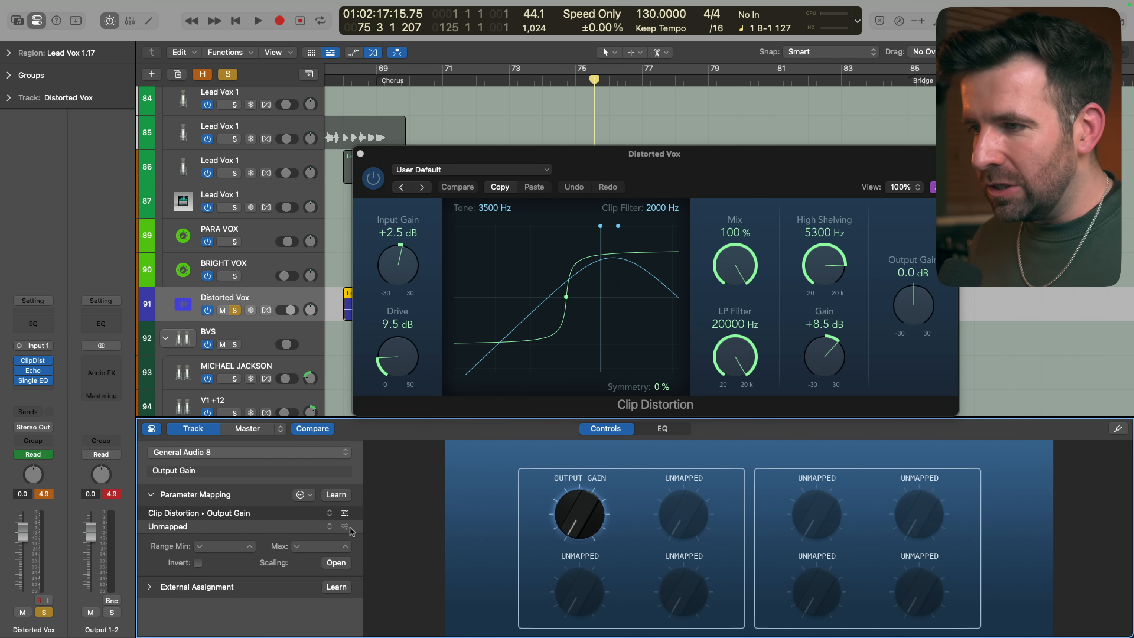
click(331, 527)
mouse_move(387, 567)
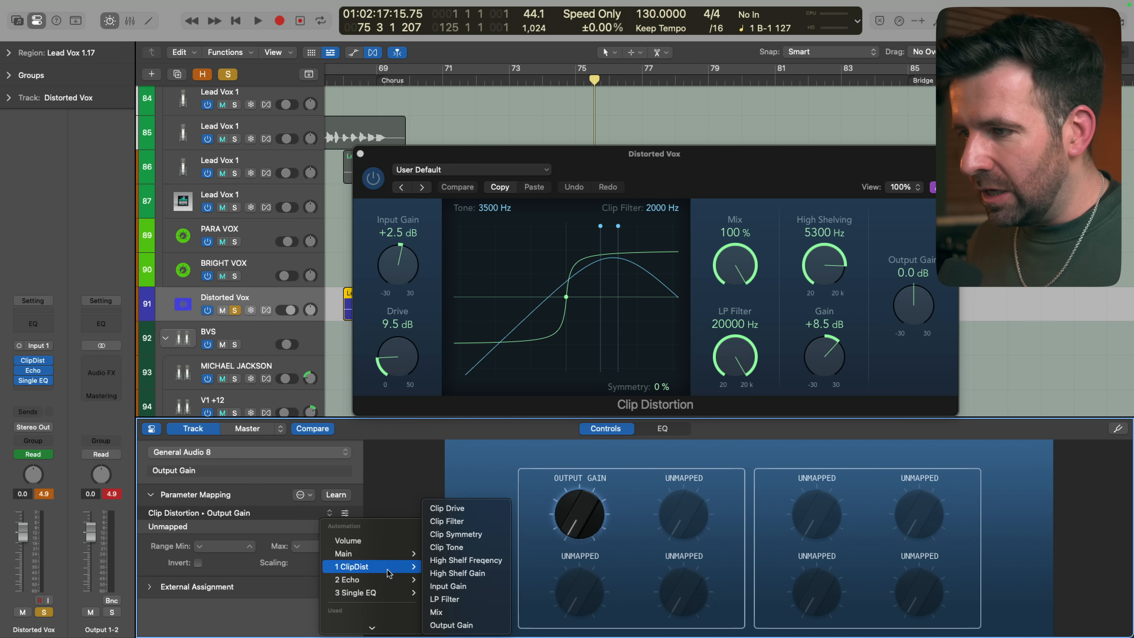
click(470, 611)
drag(608, 542, 600, 528)
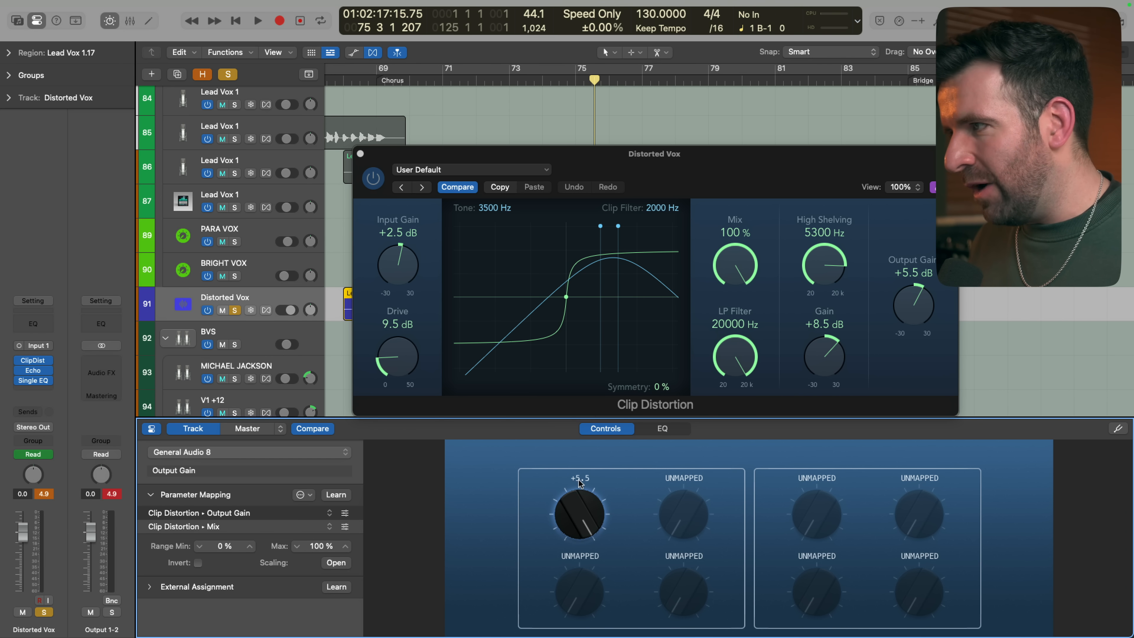
drag(579, 479, 579, 529)
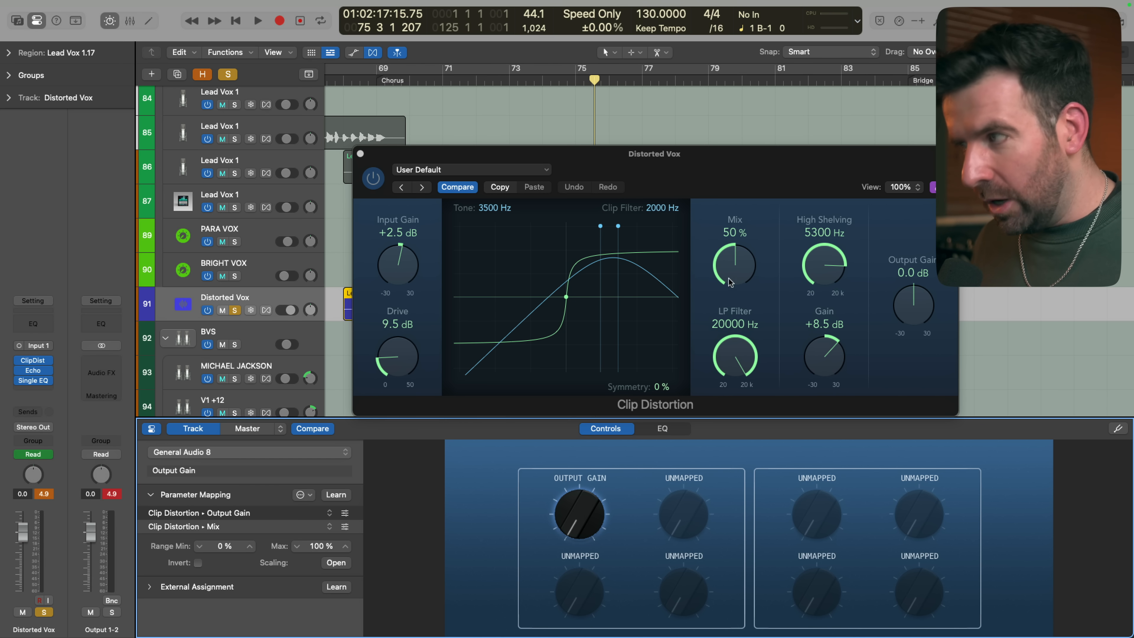
Reshape the Mix mapping's scaling curve to run linearly from (0, 0 %) to (127, 100 %), and close the curve editor
click(329, 526)
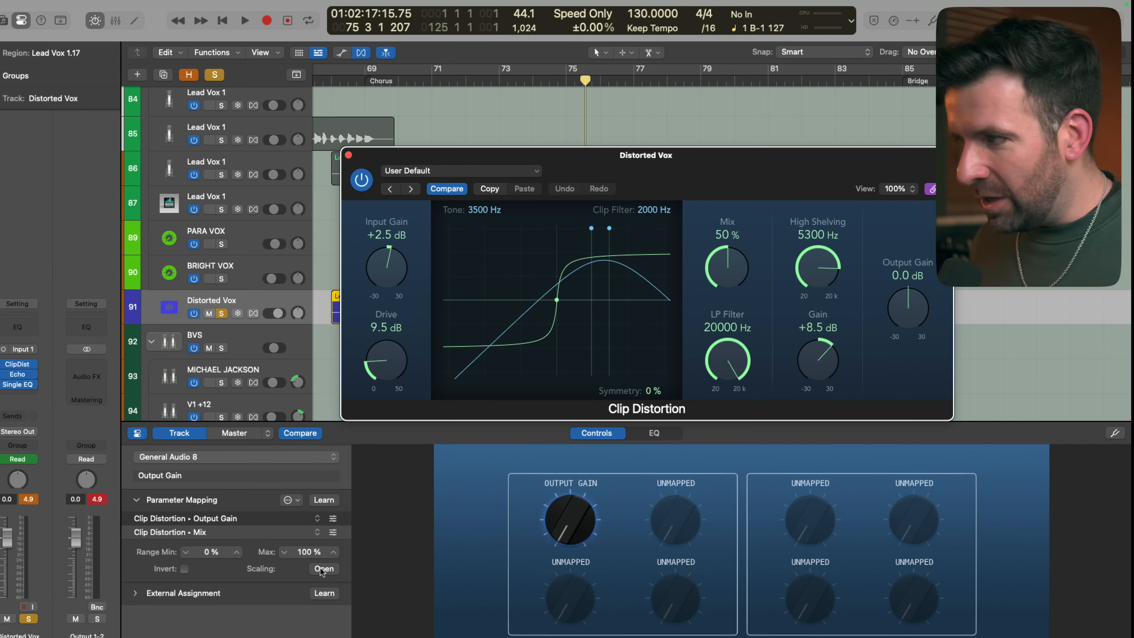
click(323, 569)
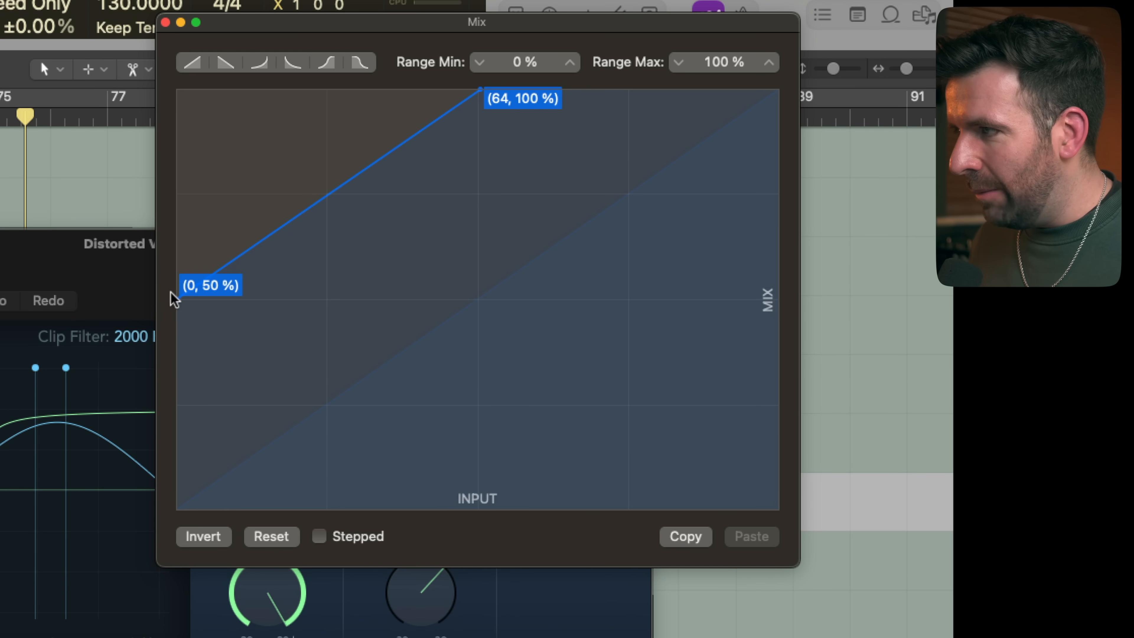
drag(175, 299, 162, 570)
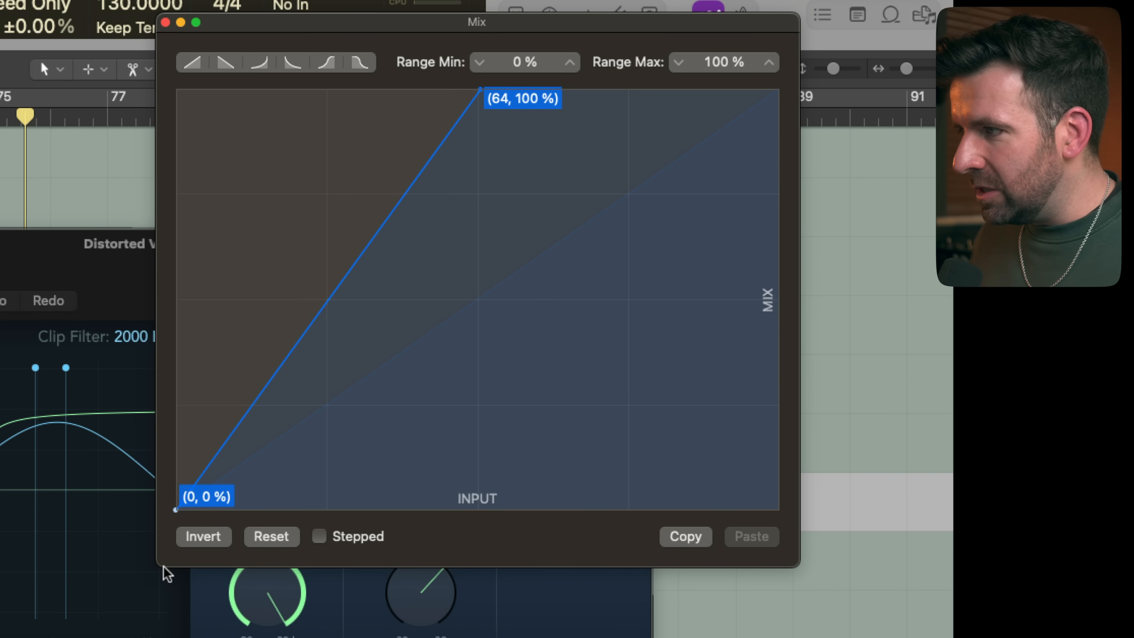
drag(486, 96, 779, 90)
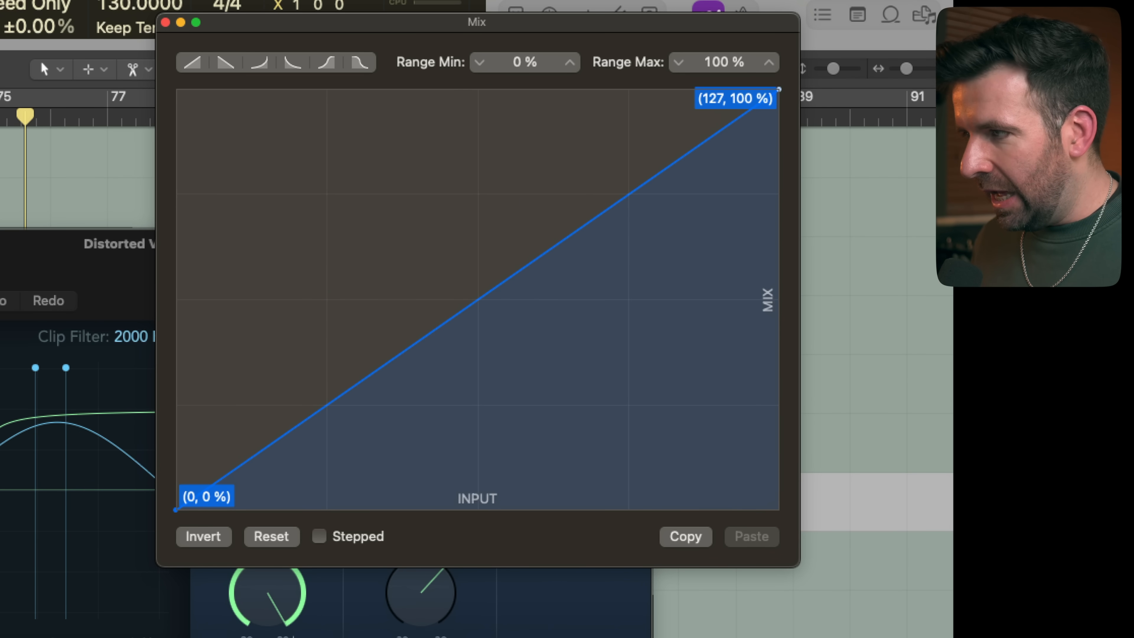
click(165, 22)
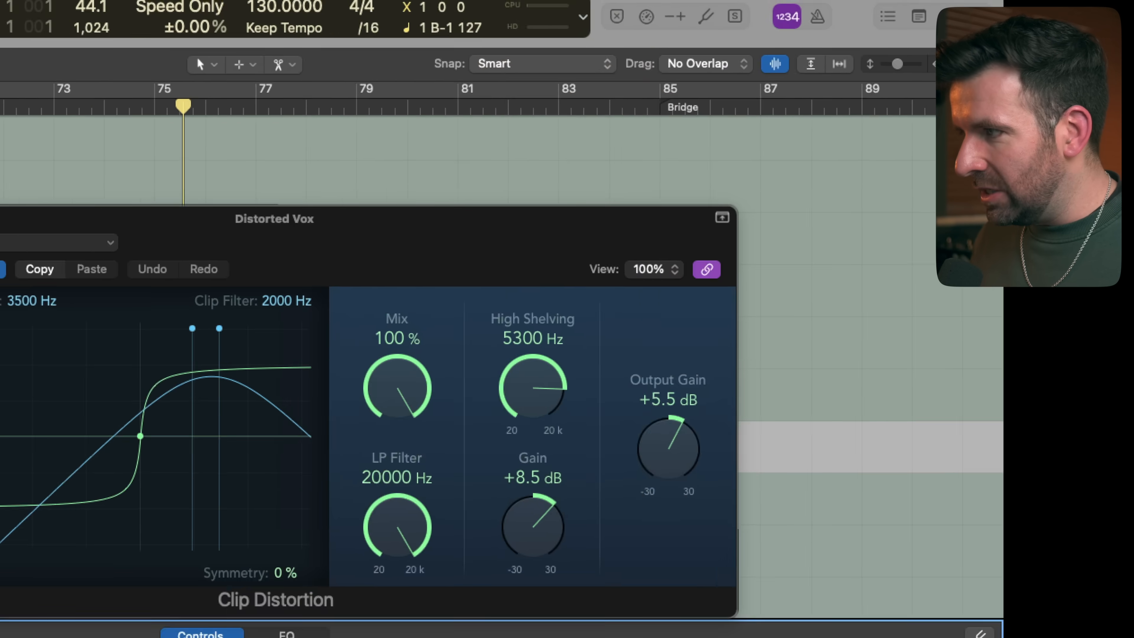
Play the distorted vocal and sweep the Output Gain knob to hear Mix and Output Gain change together
drag(589, 514, 570, 377)
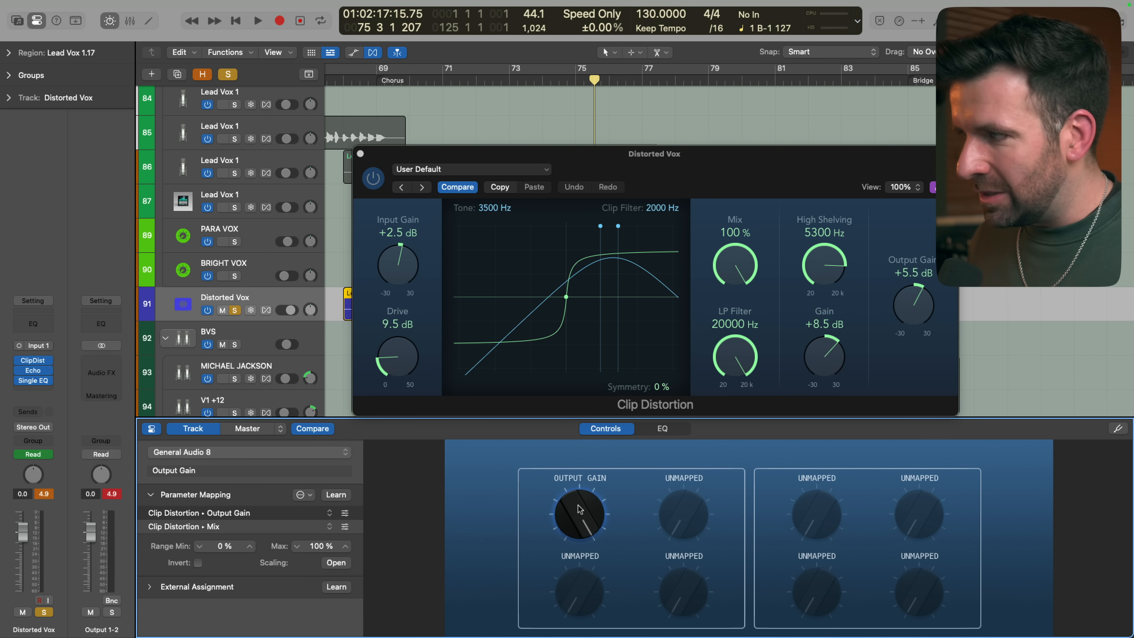
key(space)
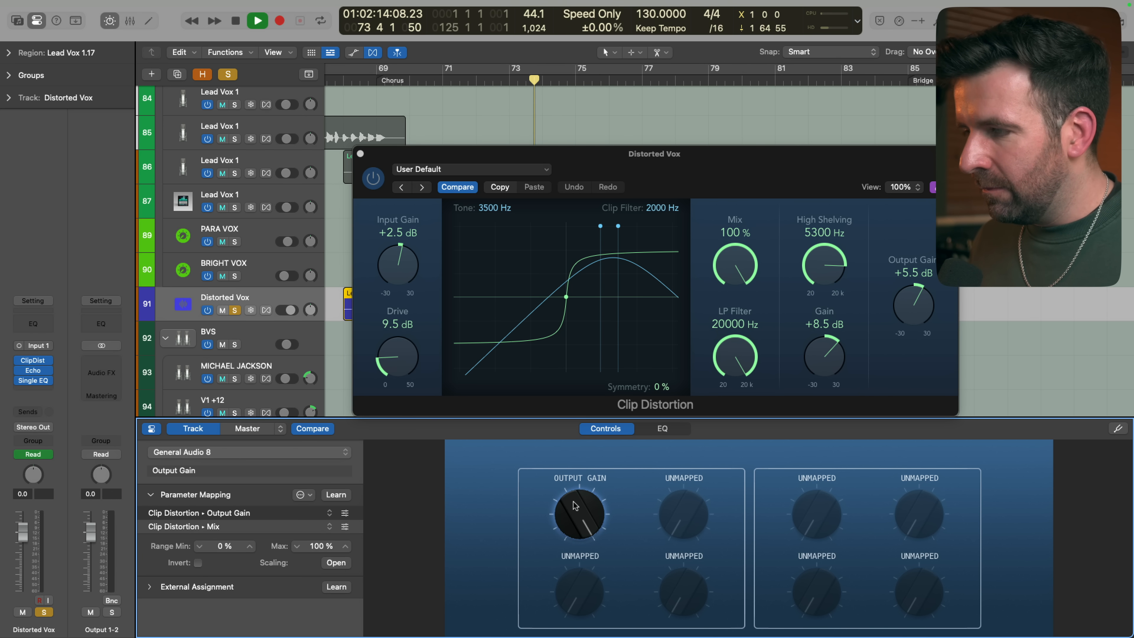
drag(575, 505, 575, 507)
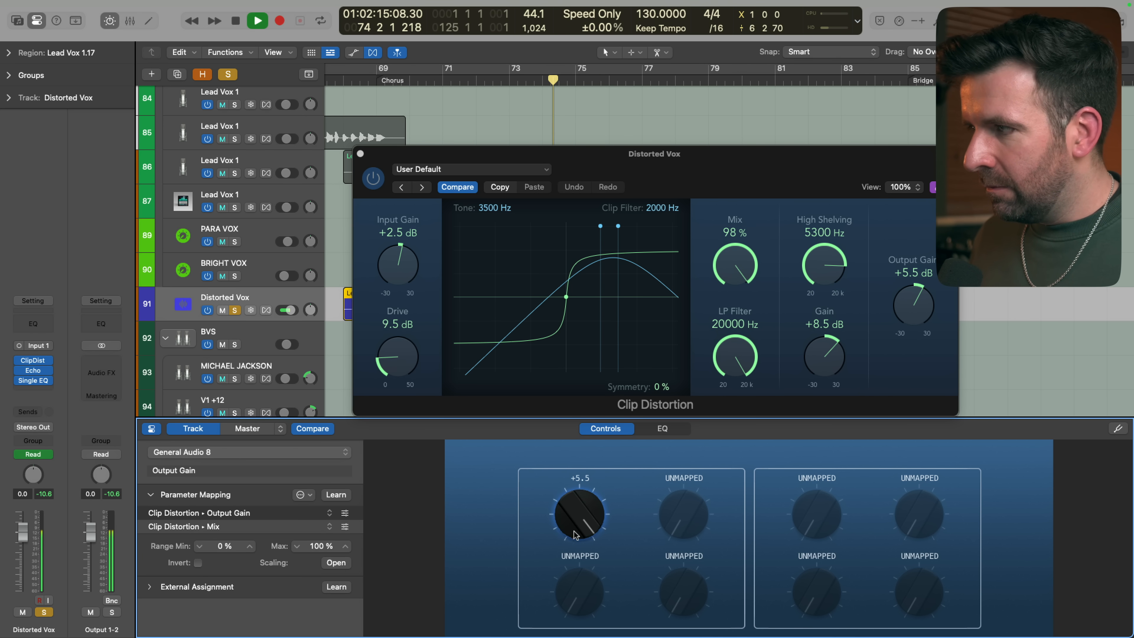
click(574, 621)
click(578, 509)
key(space)
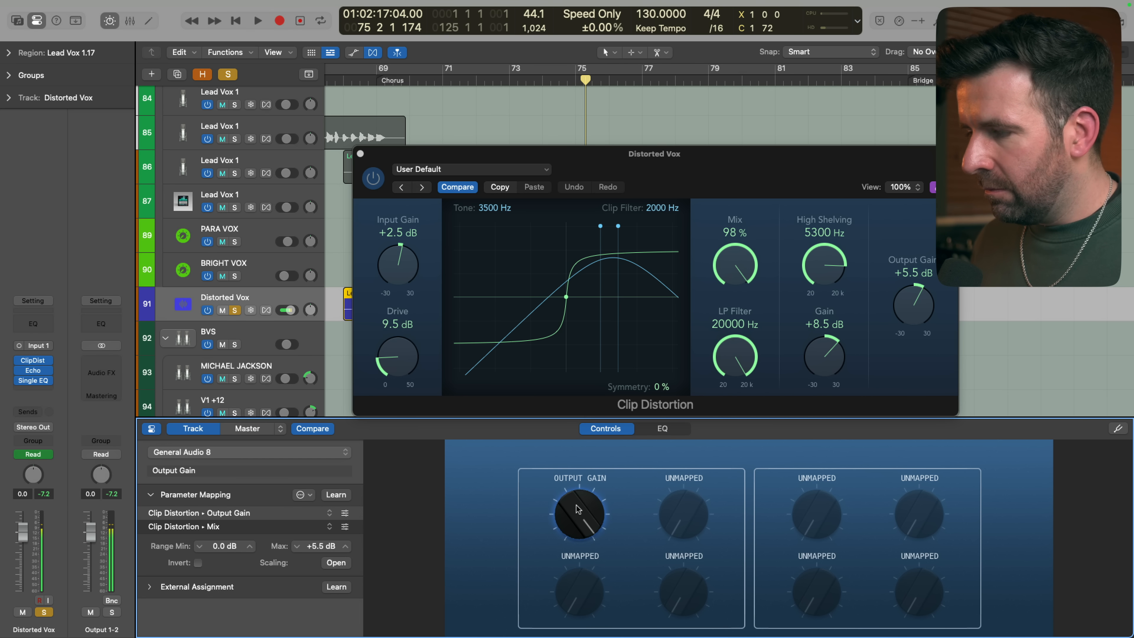
key(space)
drag(578, 502, 558, 544)
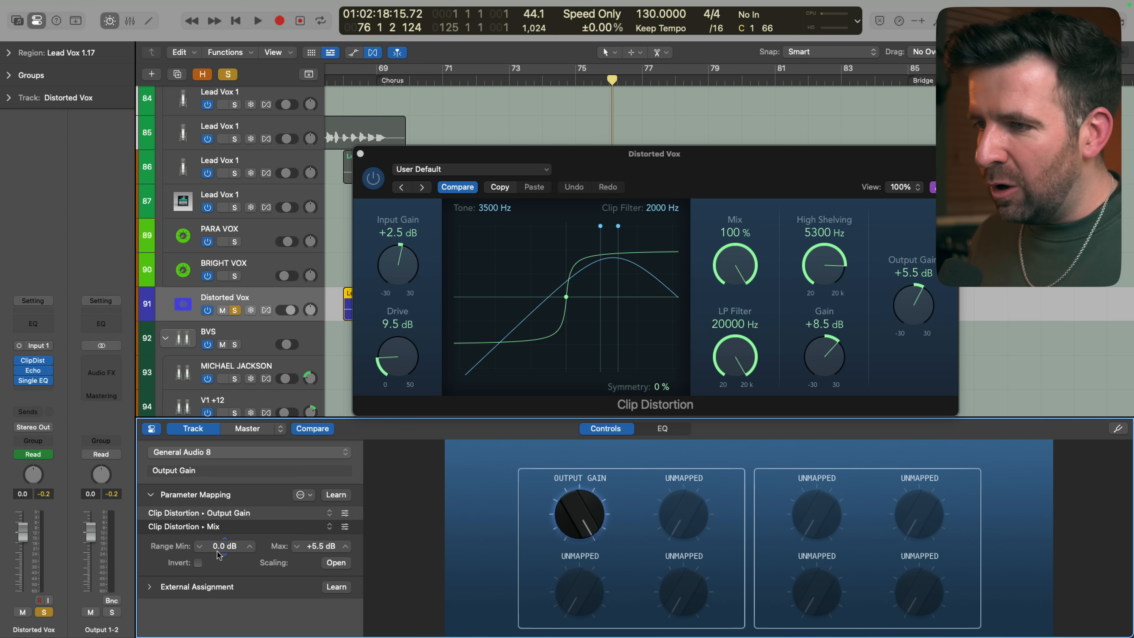
Lower the Output Gain mapping's range minimum to -3.5 dB and turn the knob back up
drag(217, 545, 223, 539)
drag(580, 508, 579, 473)
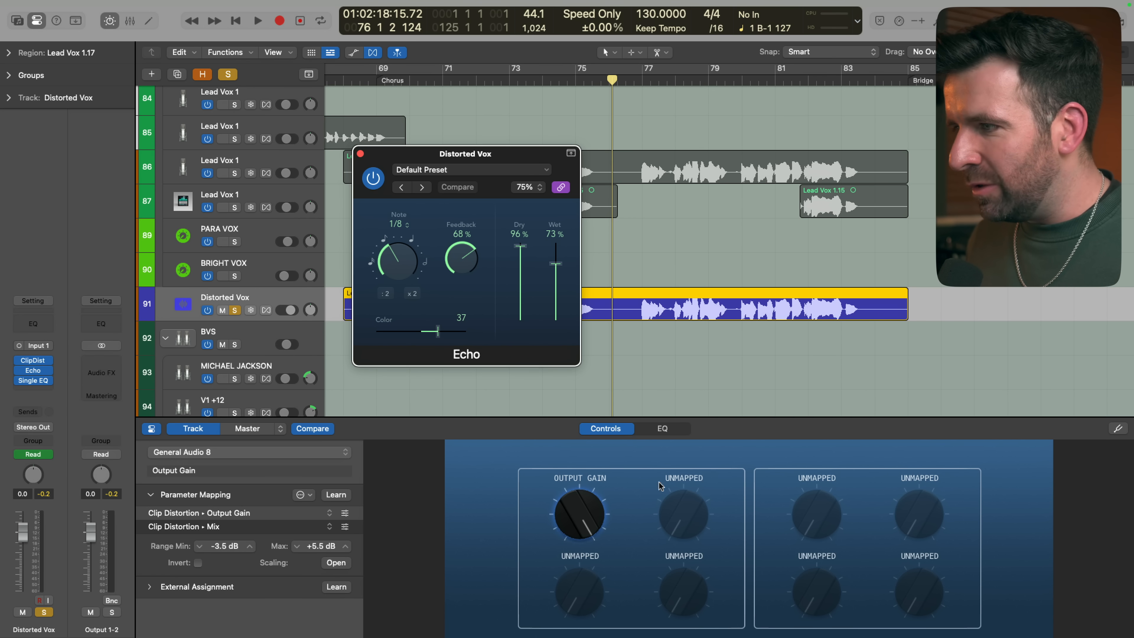
Map the unmapped knob beside Output Gain to Echo's Wet parameter, and sweep it during playback to hear the echo level
click(680, 512)
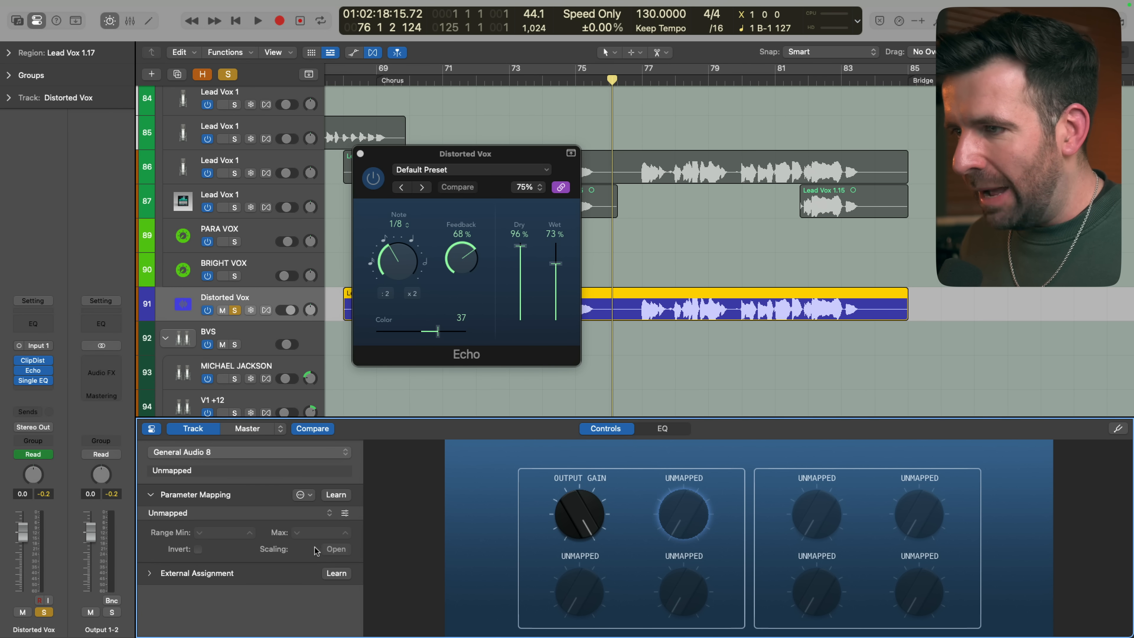
click(331, 513)
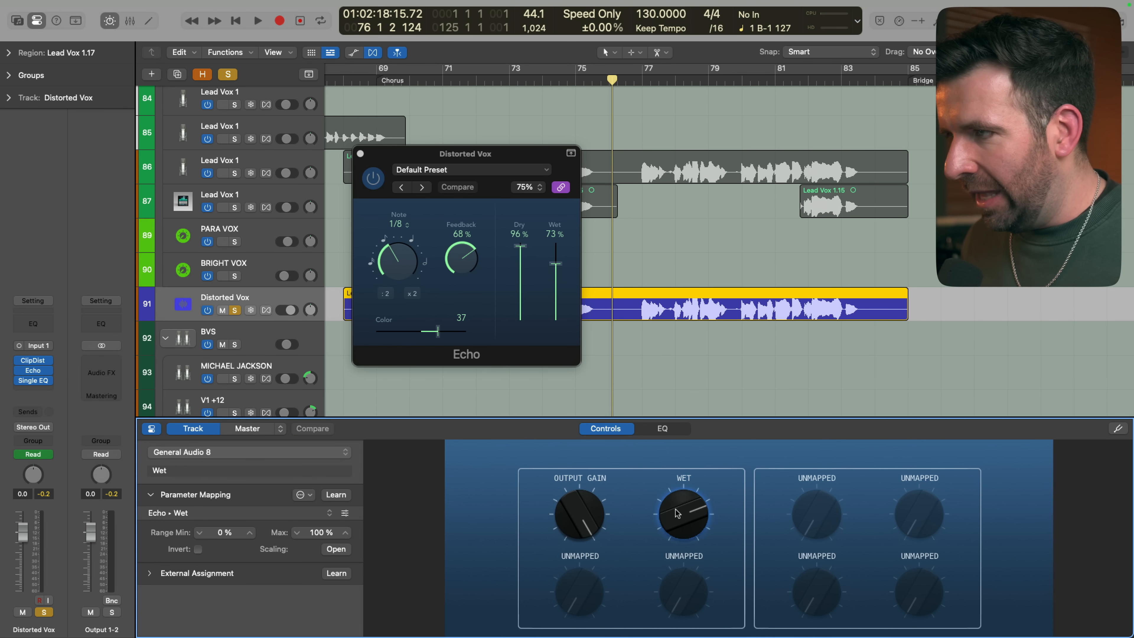
drag(677, 509, 663, 636)
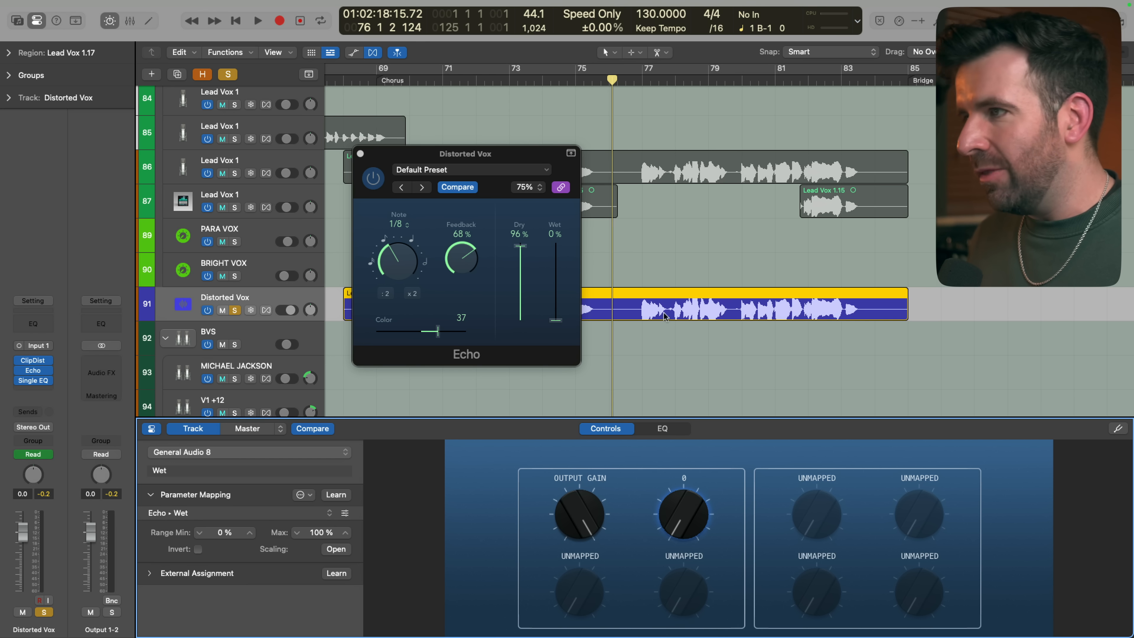
key(space)
drag(679, 534, 661, 636)
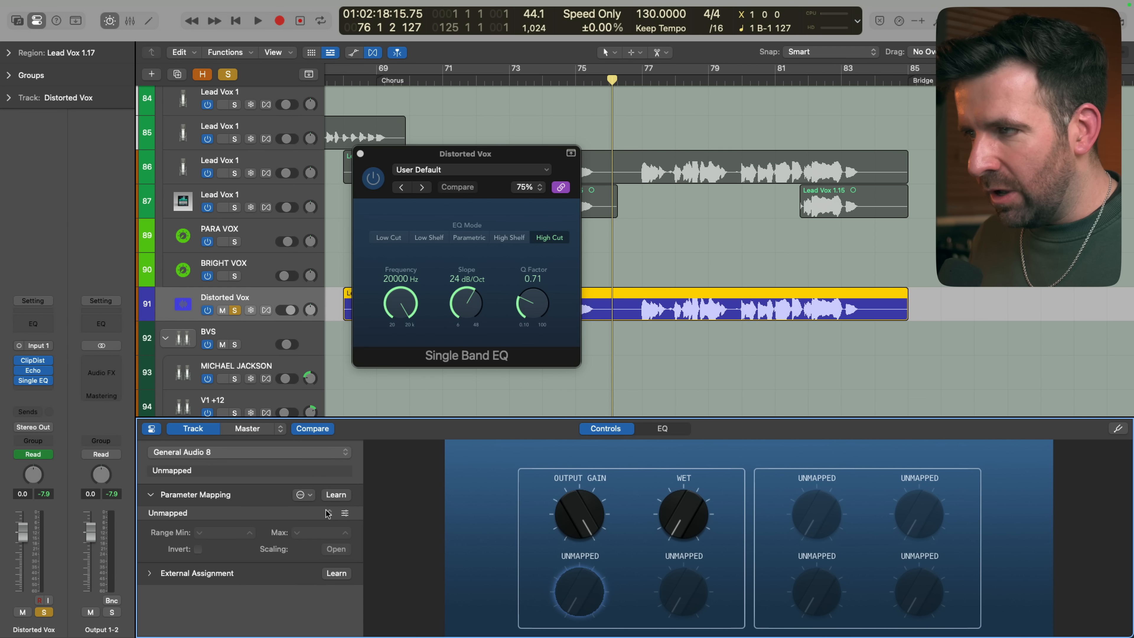
Map the knob below Output Gain to Single Band EQ's Frequency, and sweep it to find a usable low limit
click(327, 512)
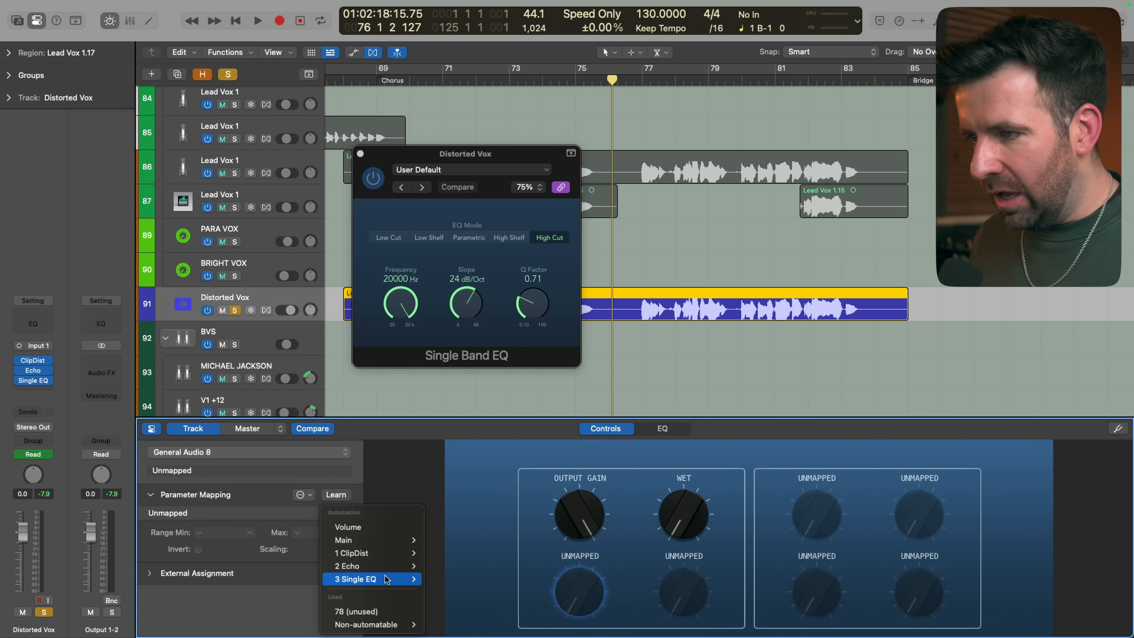
mouse_move(370, 579)
click(448, 573)
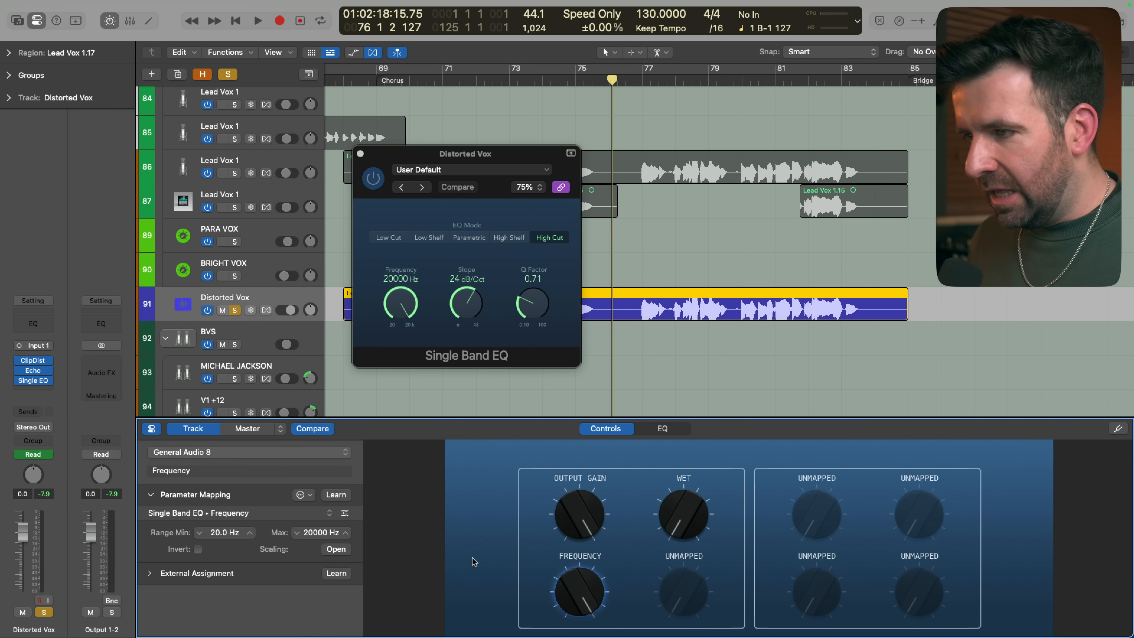
drag(578, 580, 556, 634)
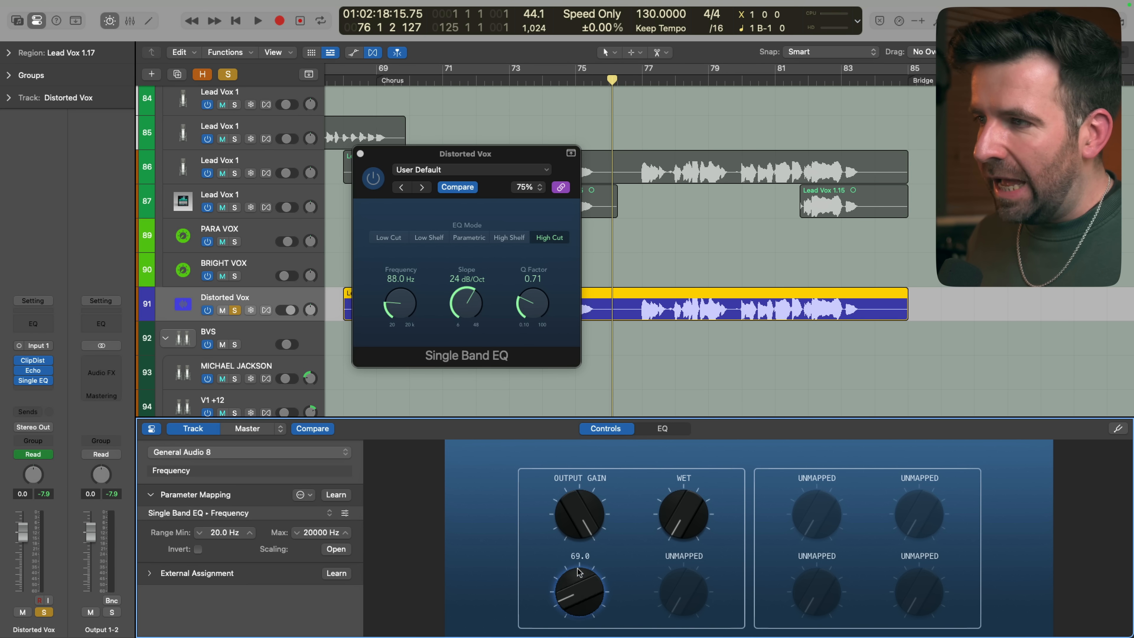
drag(577, 569, 574, 547)
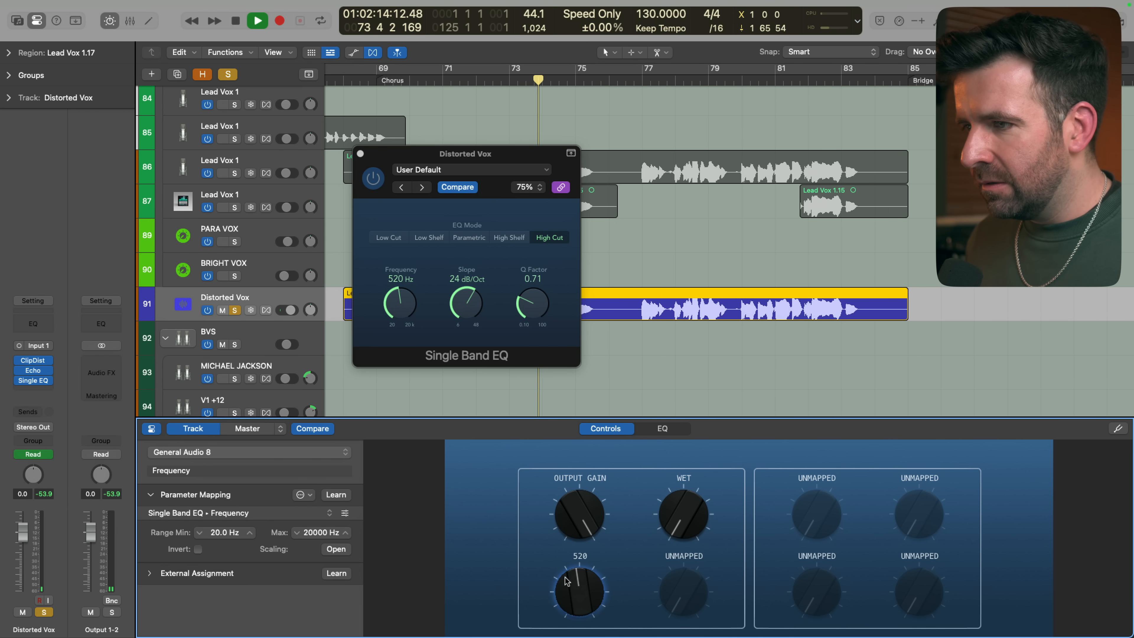
Stop playback and set the Frequency mapping's range minimum to 500 Hz
key(space)
click(221, 532)
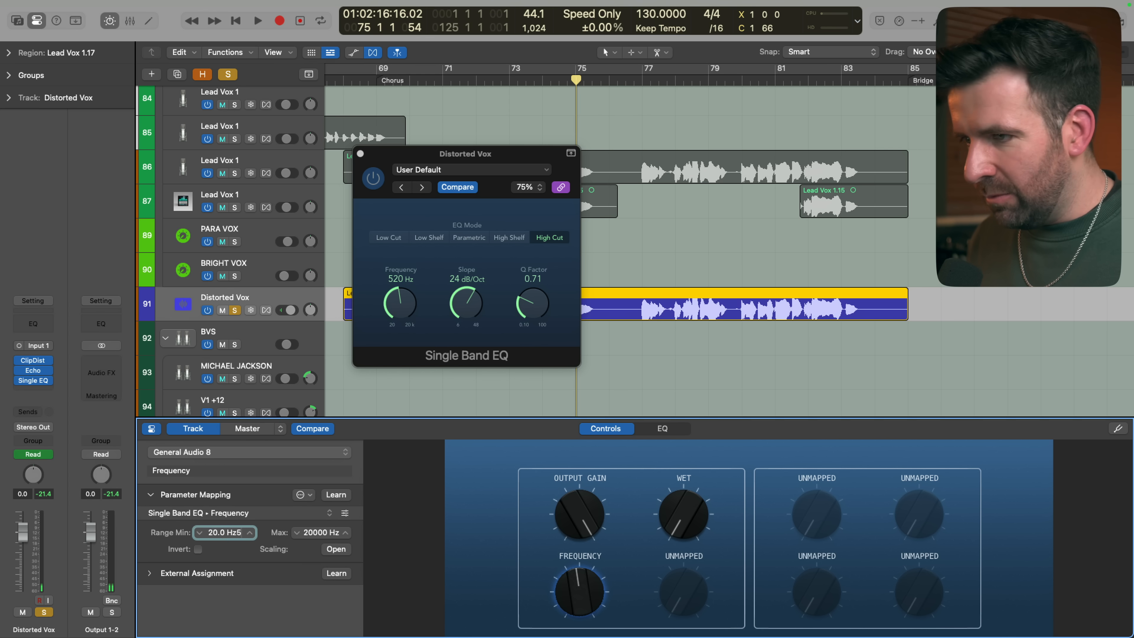
text(500)
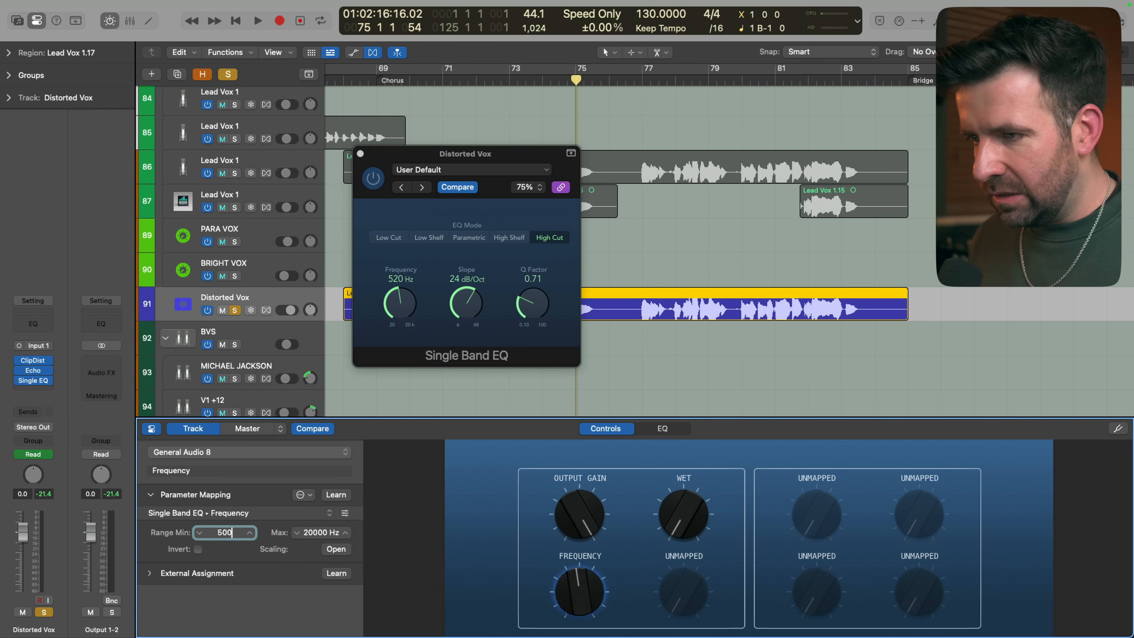
key(Return)
Play the vocal and sweep the Frequency and Output Gain knobs to audition the combined Smart Controls
key(space)
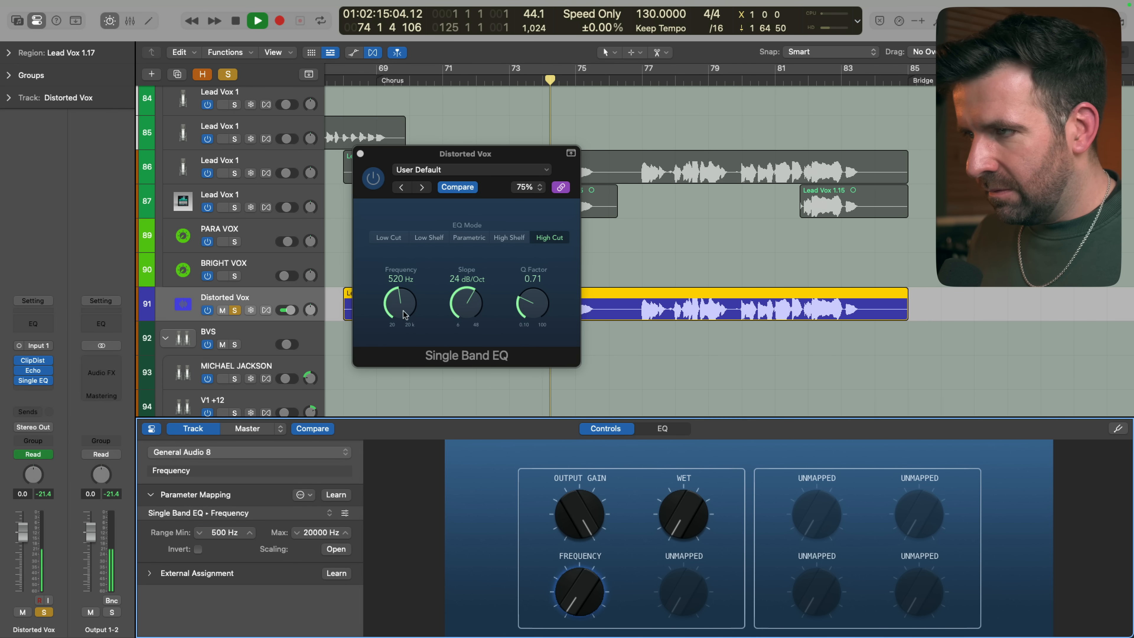
drag(573, 599, 573, 554)
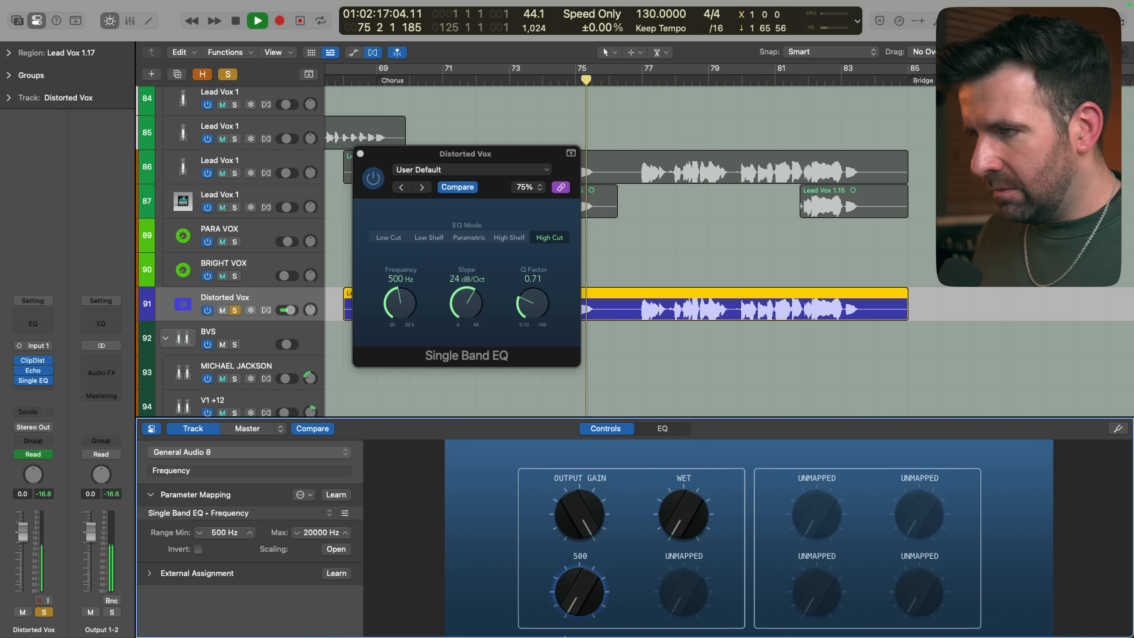
key(space)
mouse_move(562, 595)
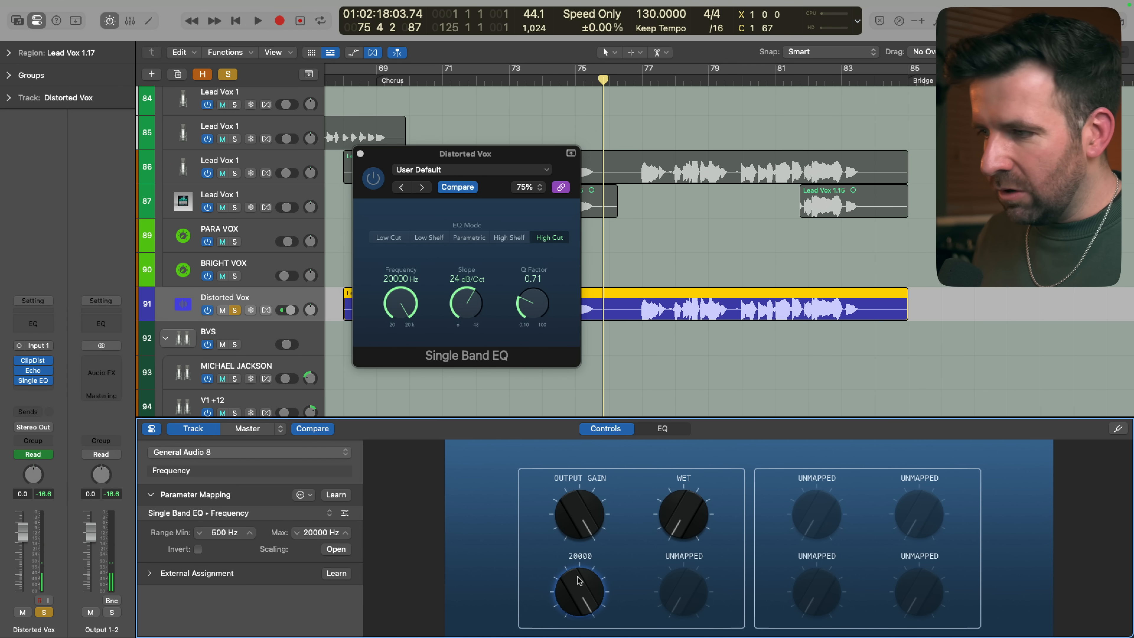
drag(579, 580, 579, 614)
key(space)
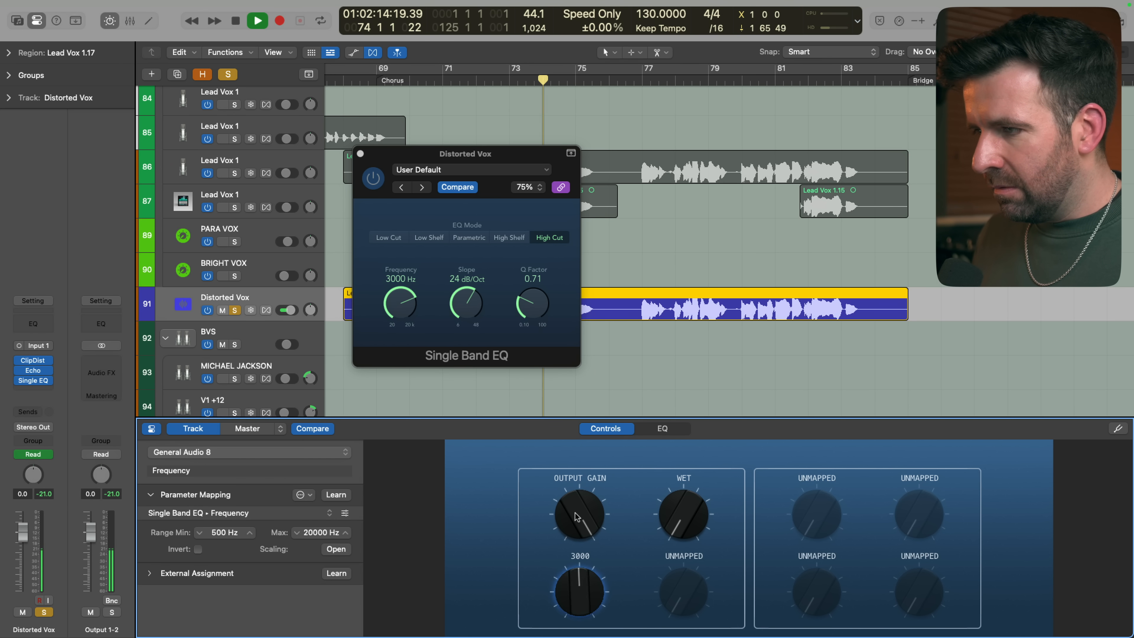
mouse_move(574, 513)
mouse_down()
mouse_move(572, 573)
mouse_move(564, 508)
mouse_move(564, 518)
mouse_up()
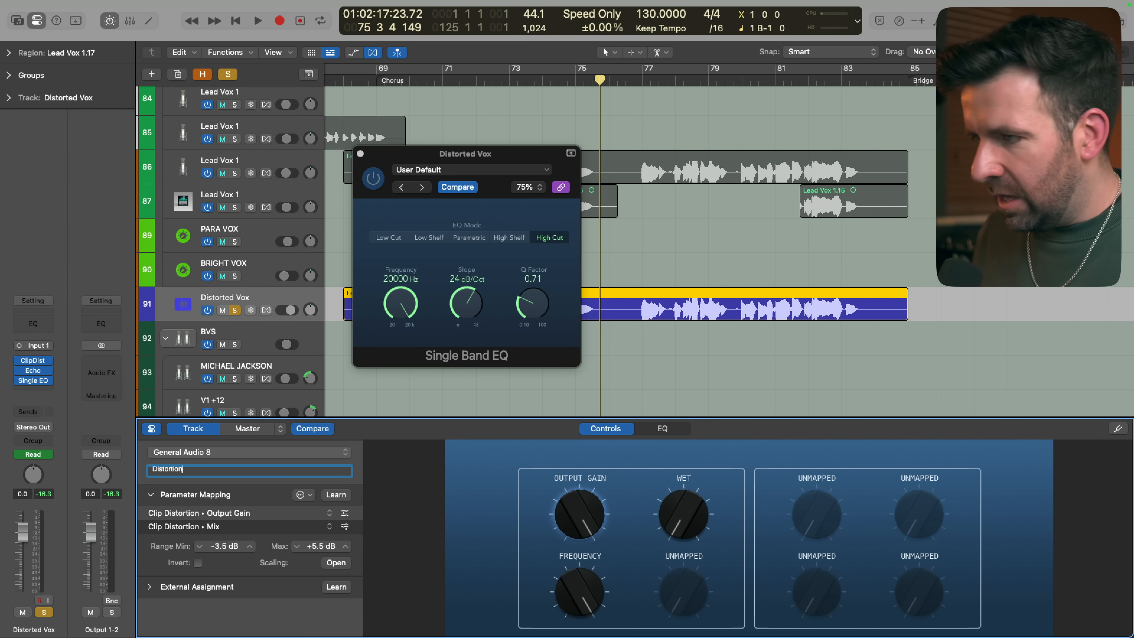
Rename the Wet knob to Echo
click(685, 486)
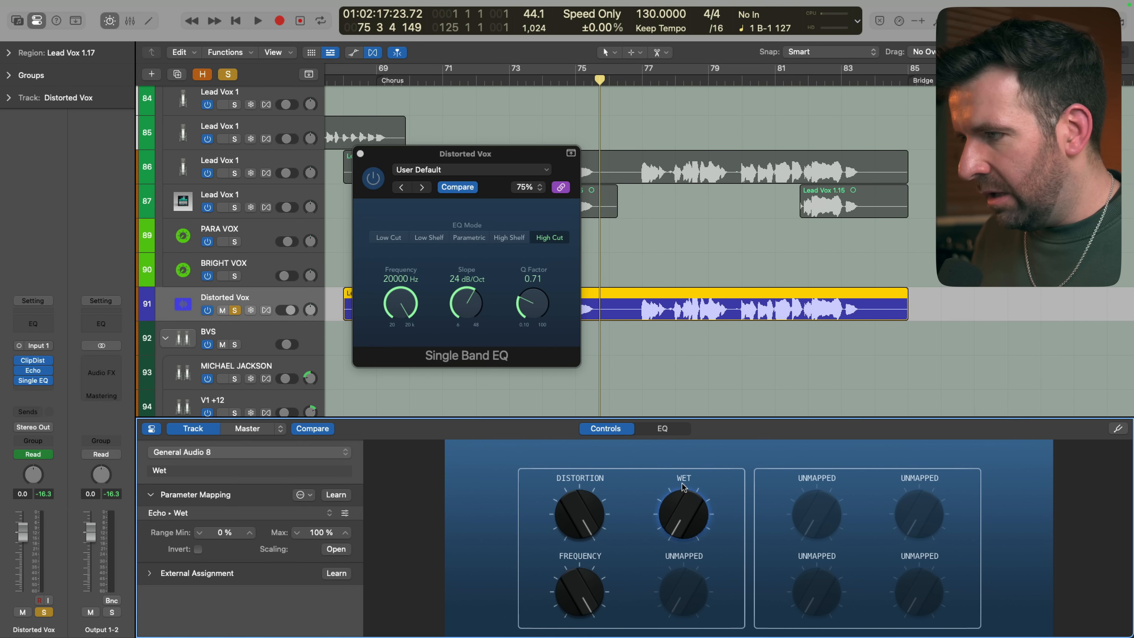
double_click(210, 474)
text(Echo)
key(Return)
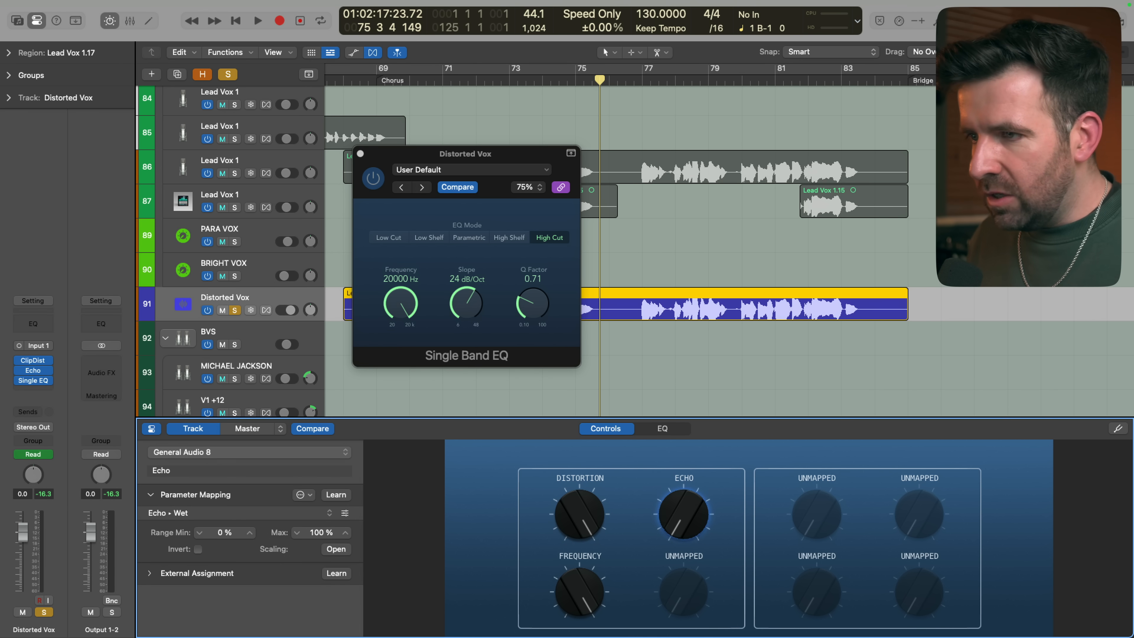
Try the Aux Channel, Generic Wood 8 and Modern Synth 8 layouts for the Distorted Vox Smart Controls
click(218, 453)
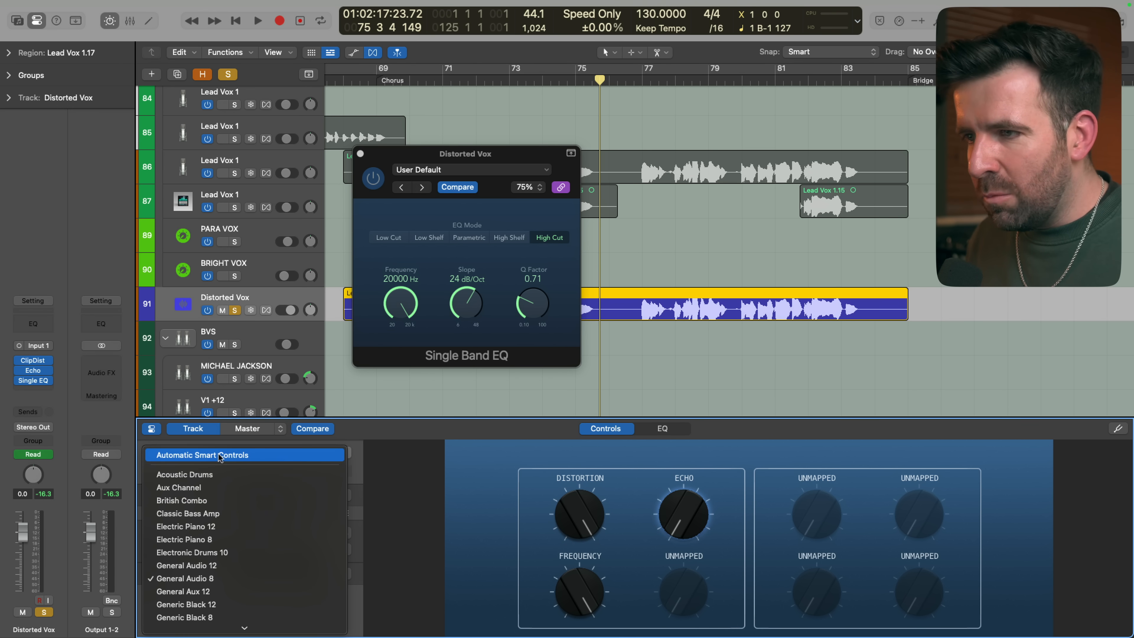
click(222, 487)
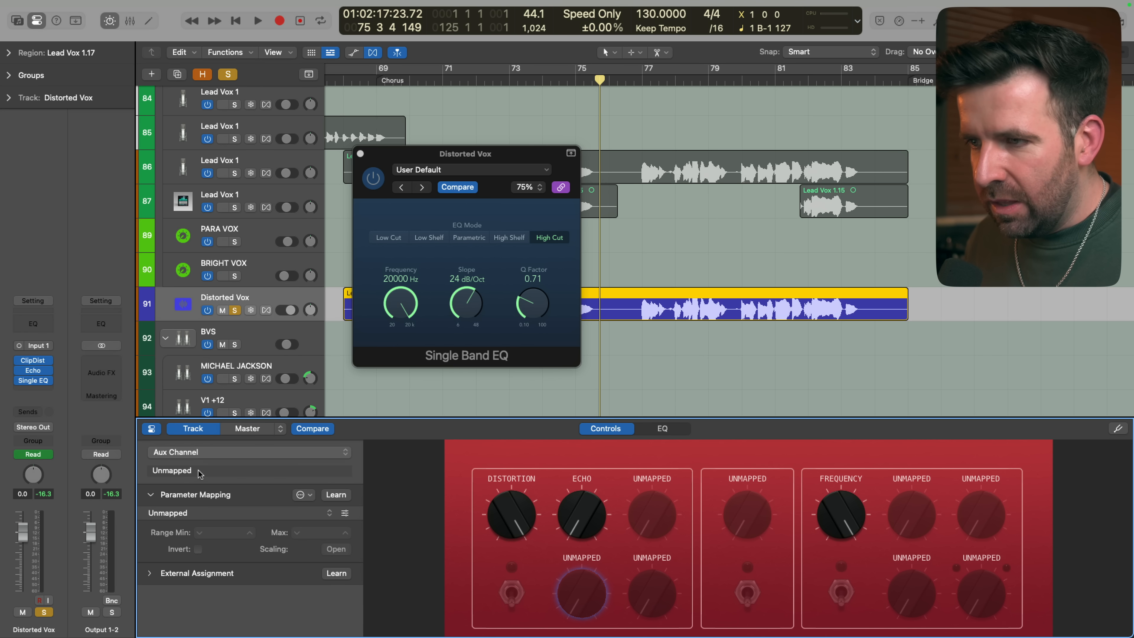
click(202, 454)
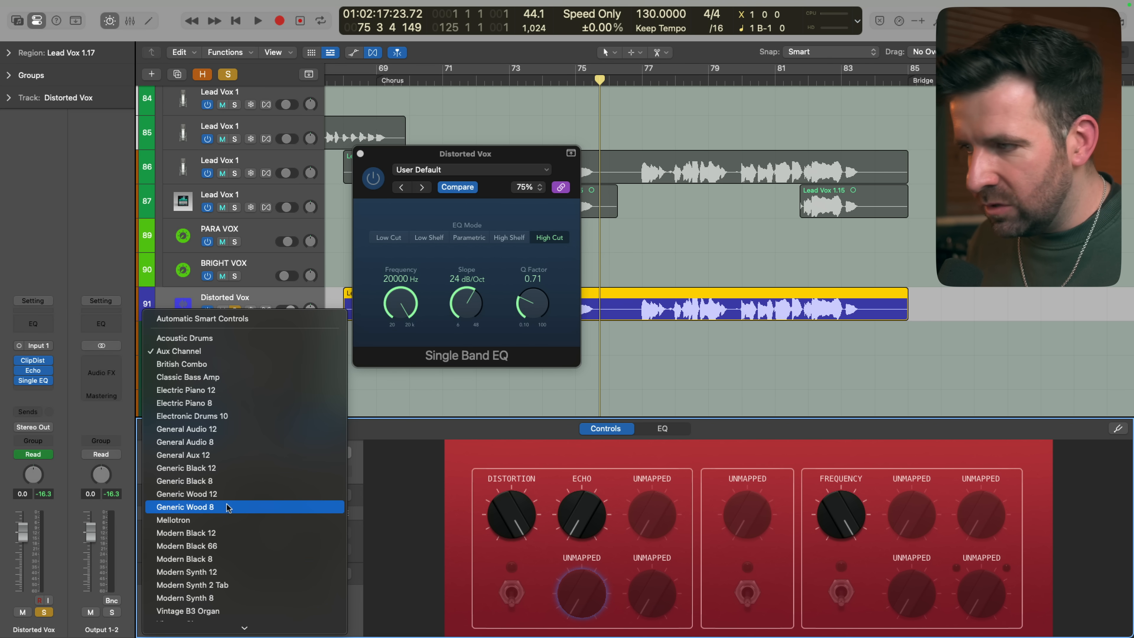
click(228, 507)
click(238, 458)
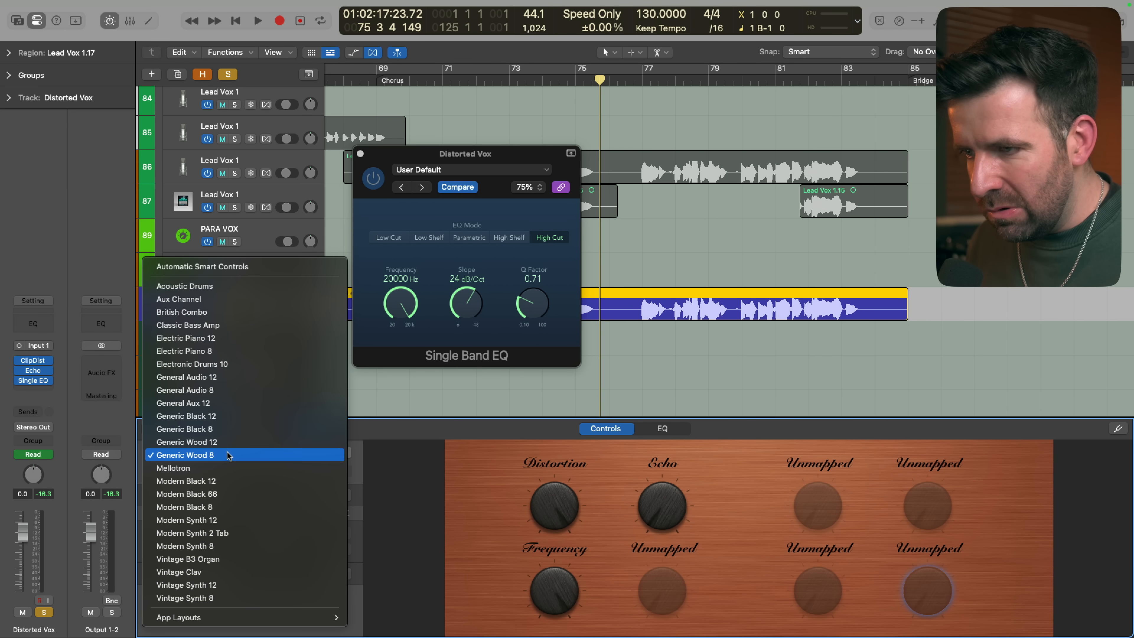
click(231, 548)
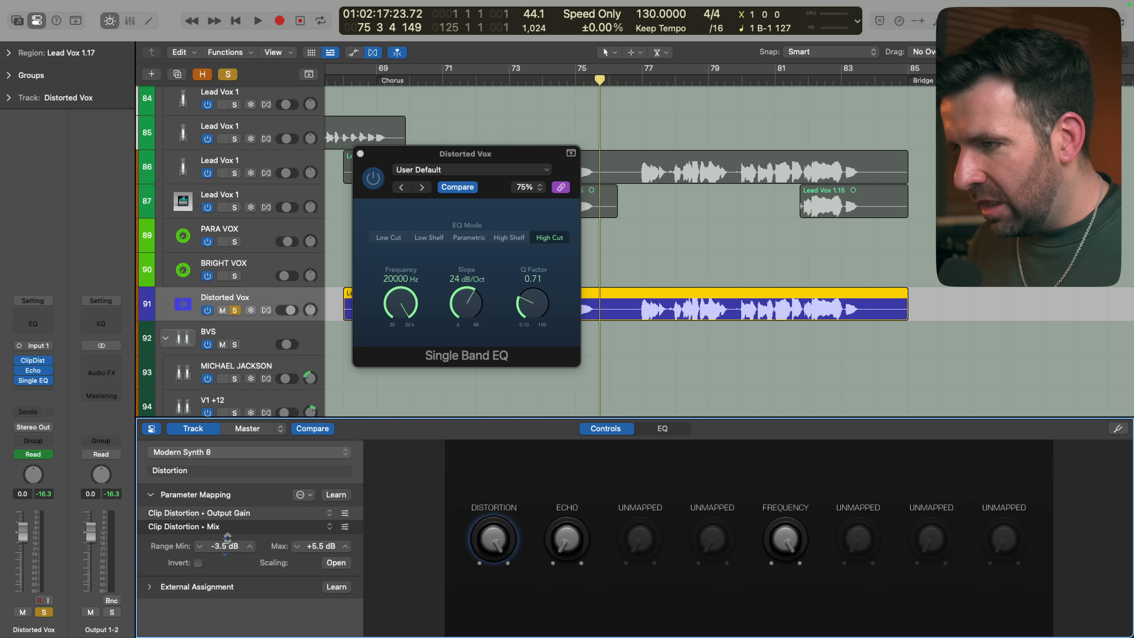
Try the Harp and Electric Piano 8 Smart Controls layouts, and switch back to General Audio 8
click(238, 455)
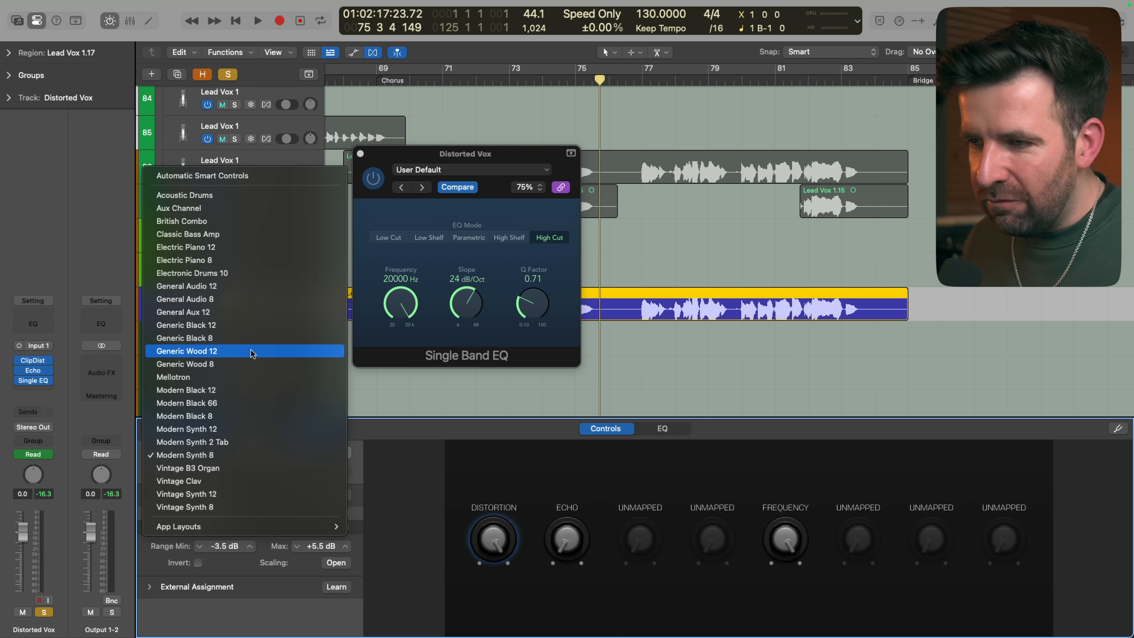
mouse_move(312, 527)
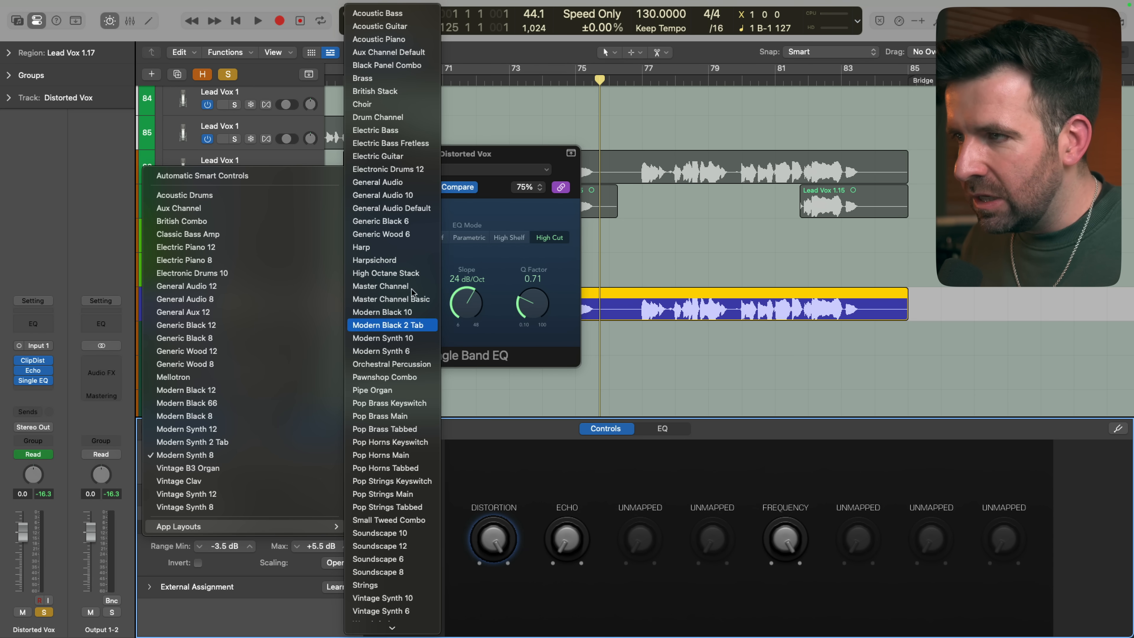
click(384, 246)
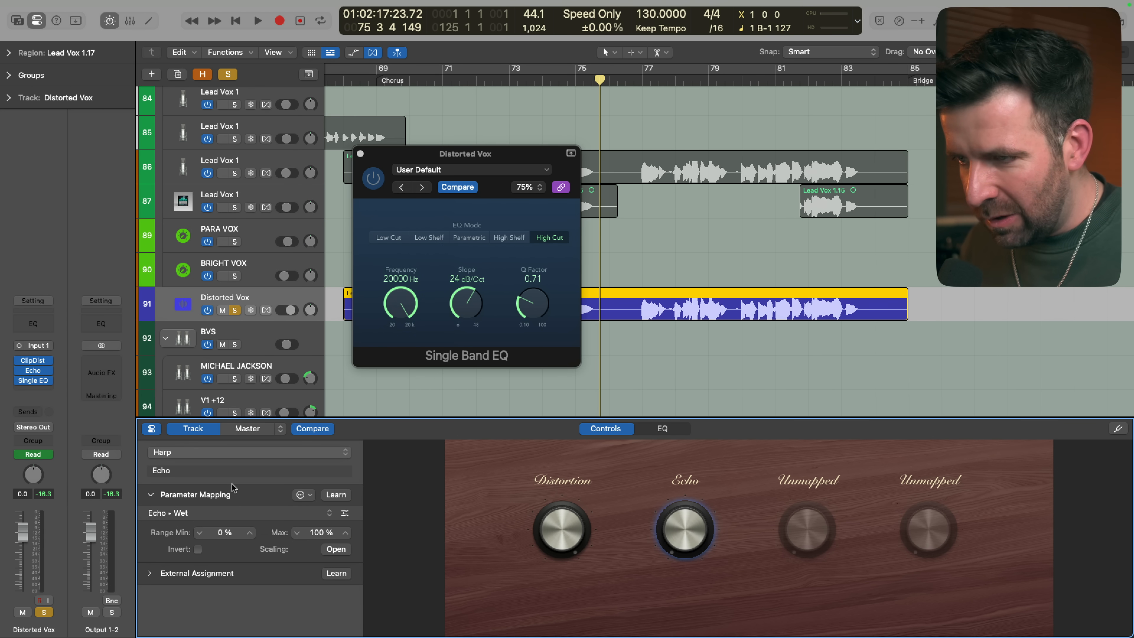
click(226, 449)
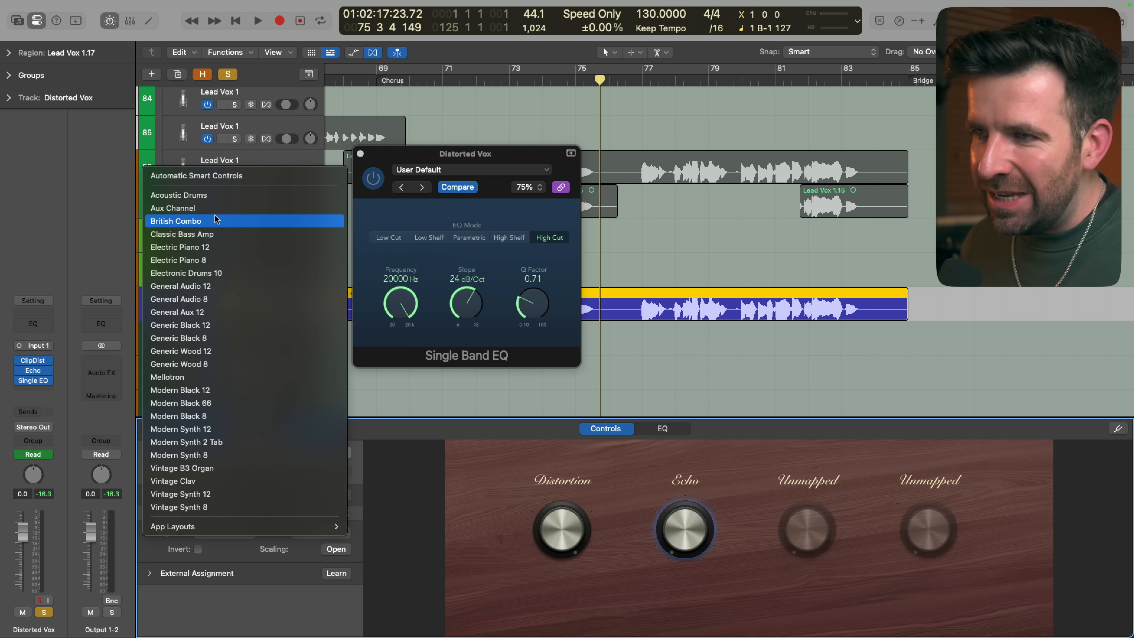
click(199, 261)
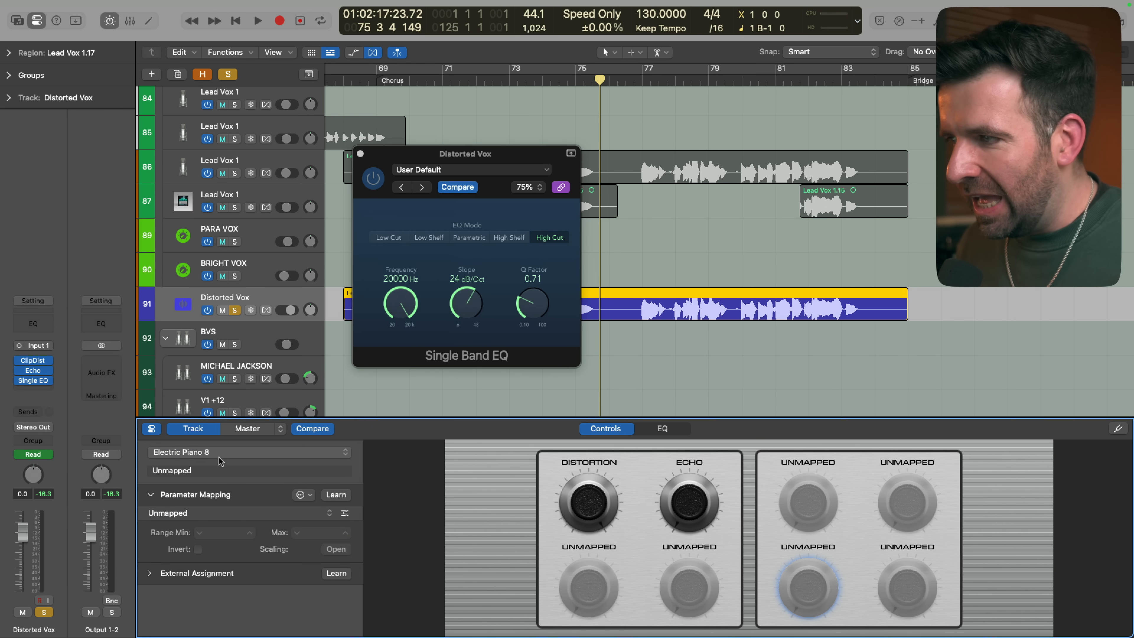
click(219, 457)
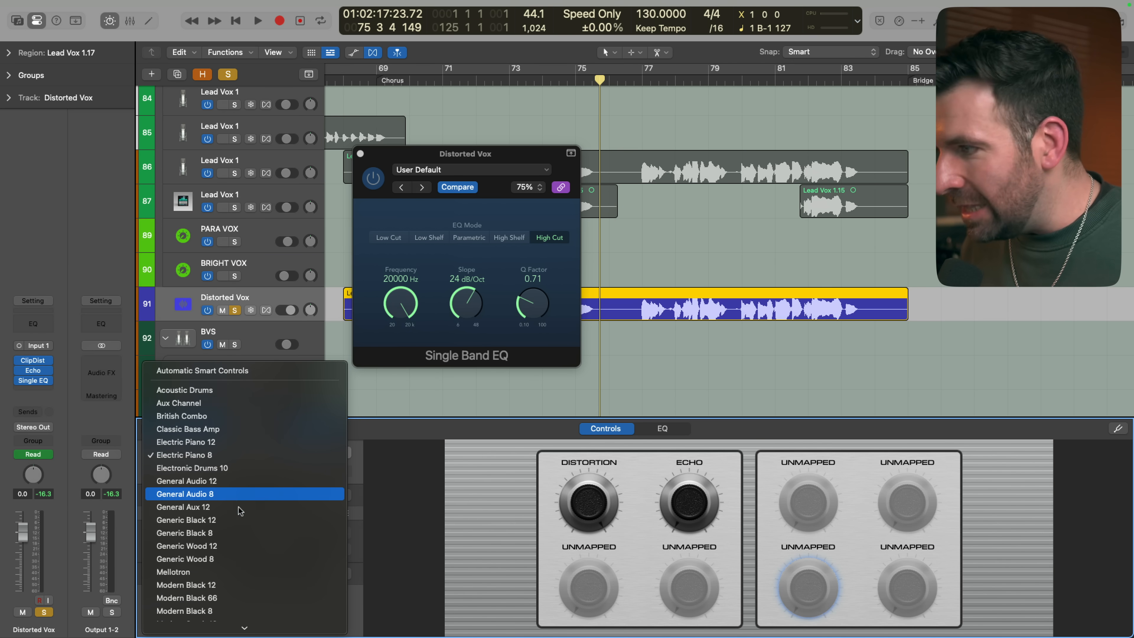
click(232, 494)
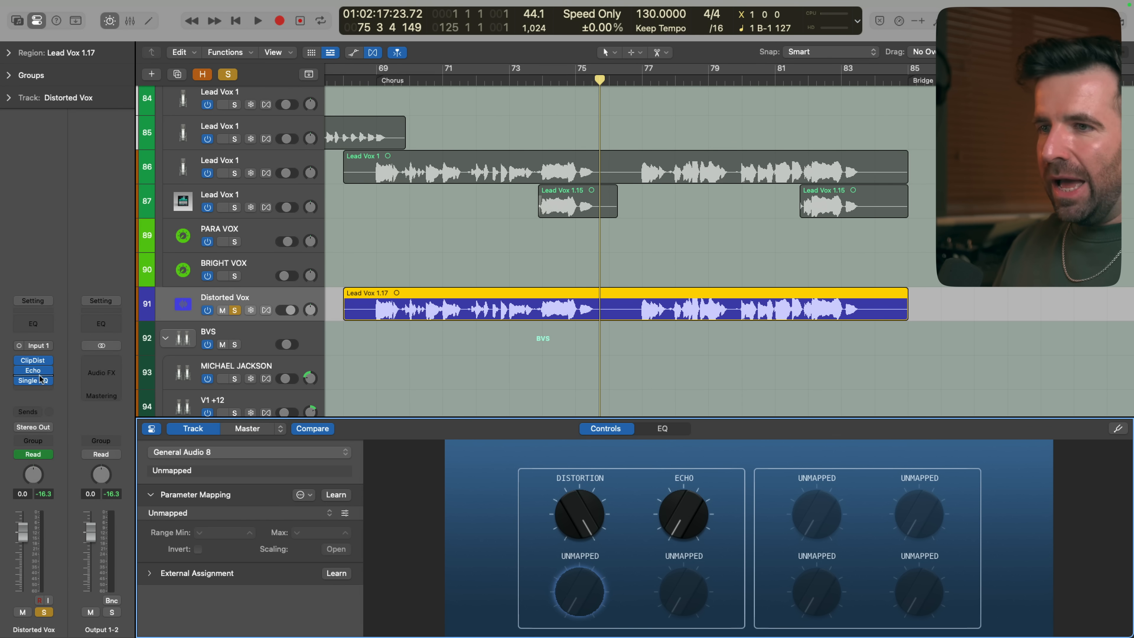
Open the Single Band EQ plug-in on the Distorted Vox channel strip
click(40, 379)
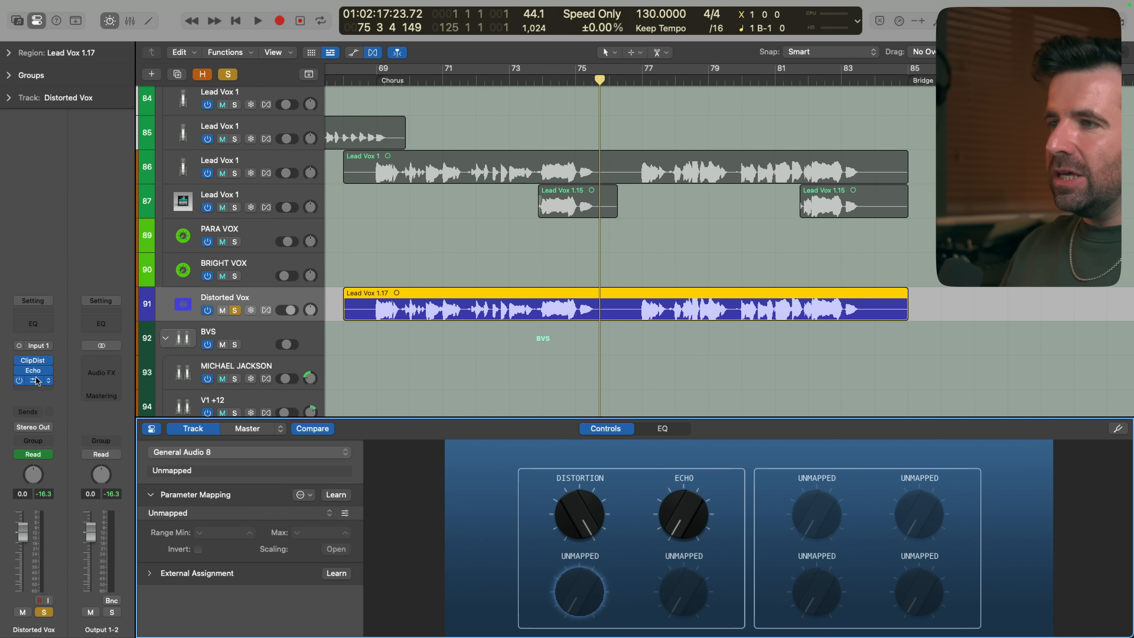